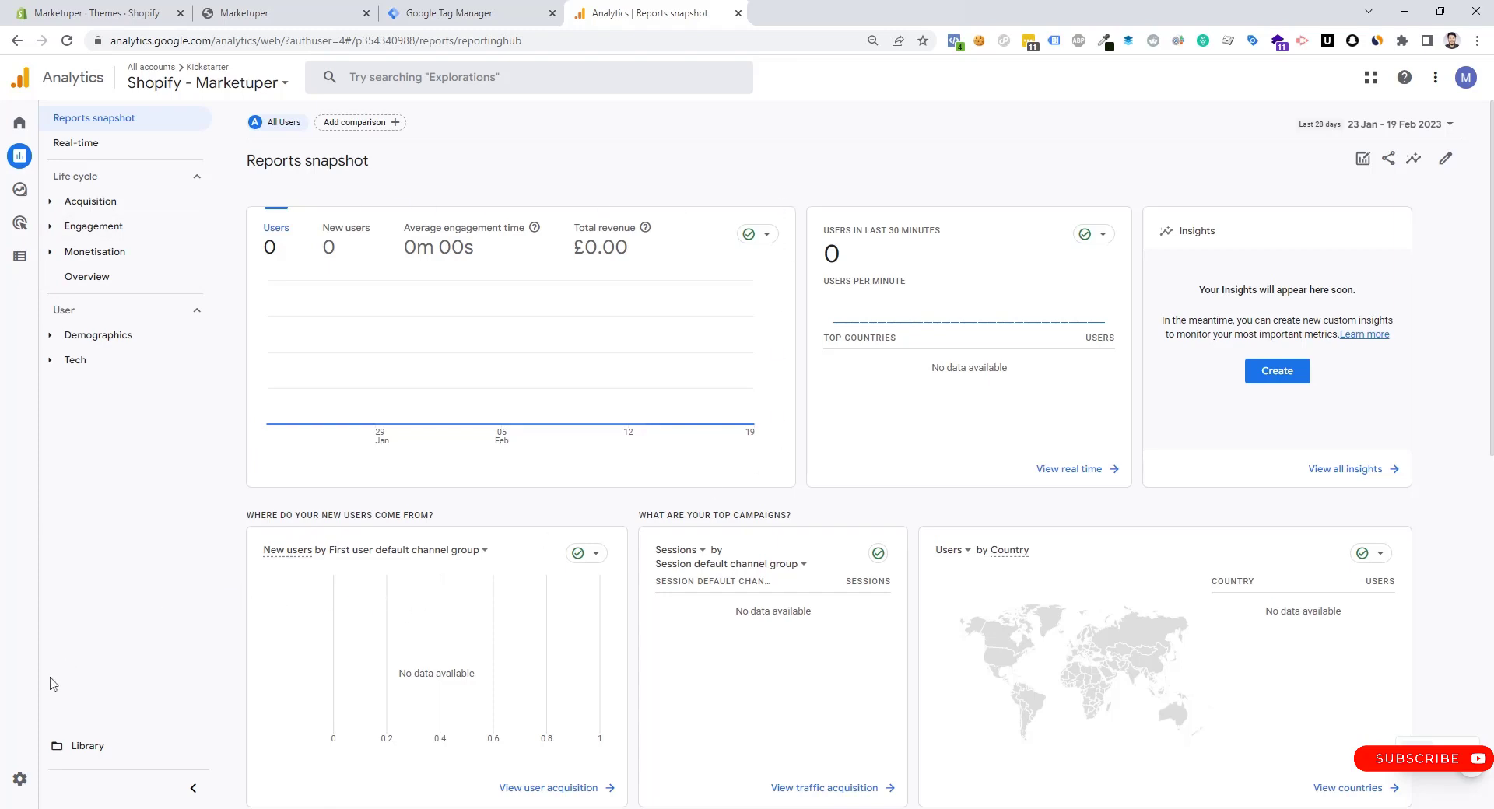
Step: Open the Marketuper web data stream of the Shopify - Marketuper property and copy its measurement ID
mouse_move(29, 785)
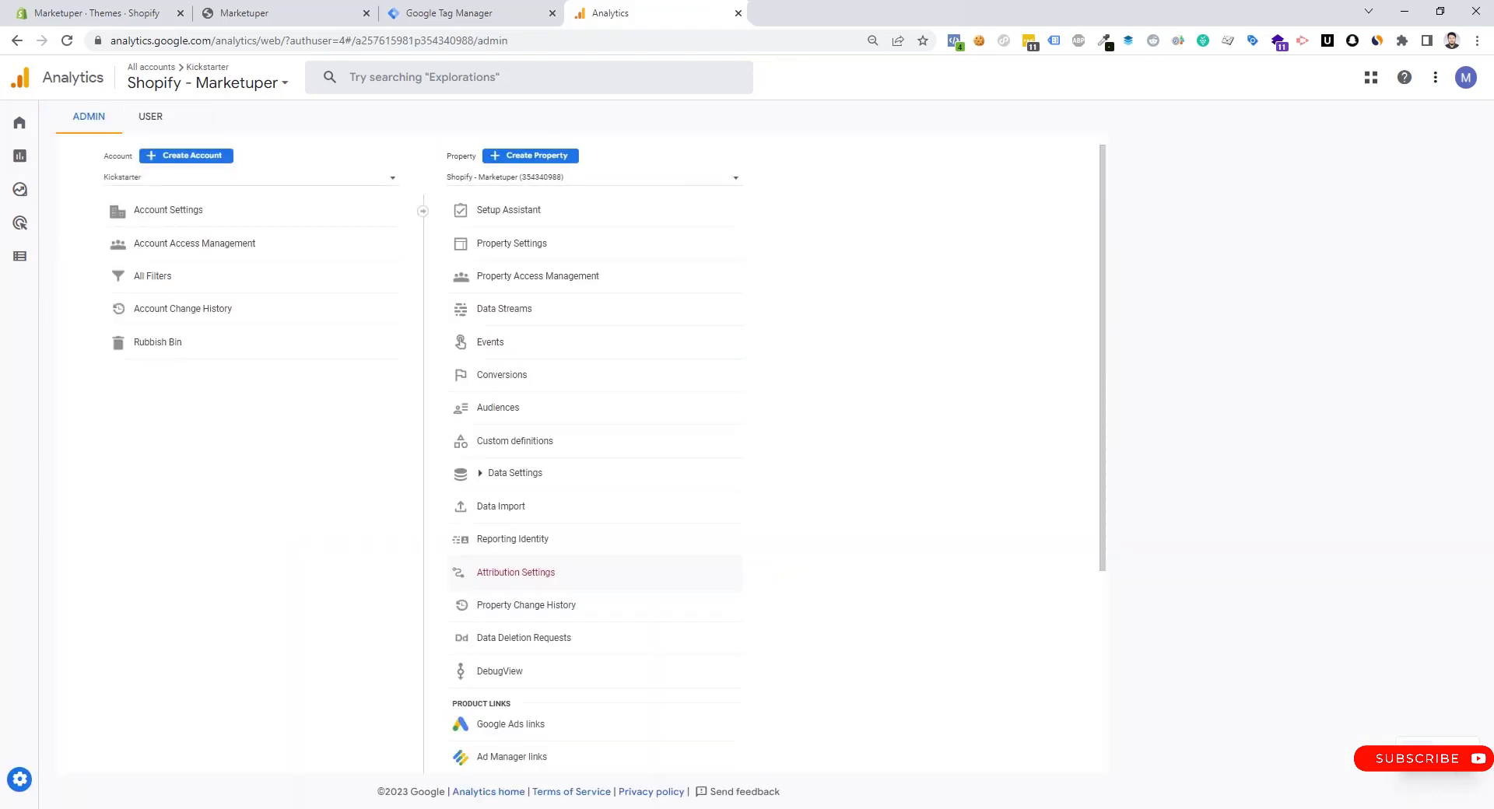
click(501, 310)
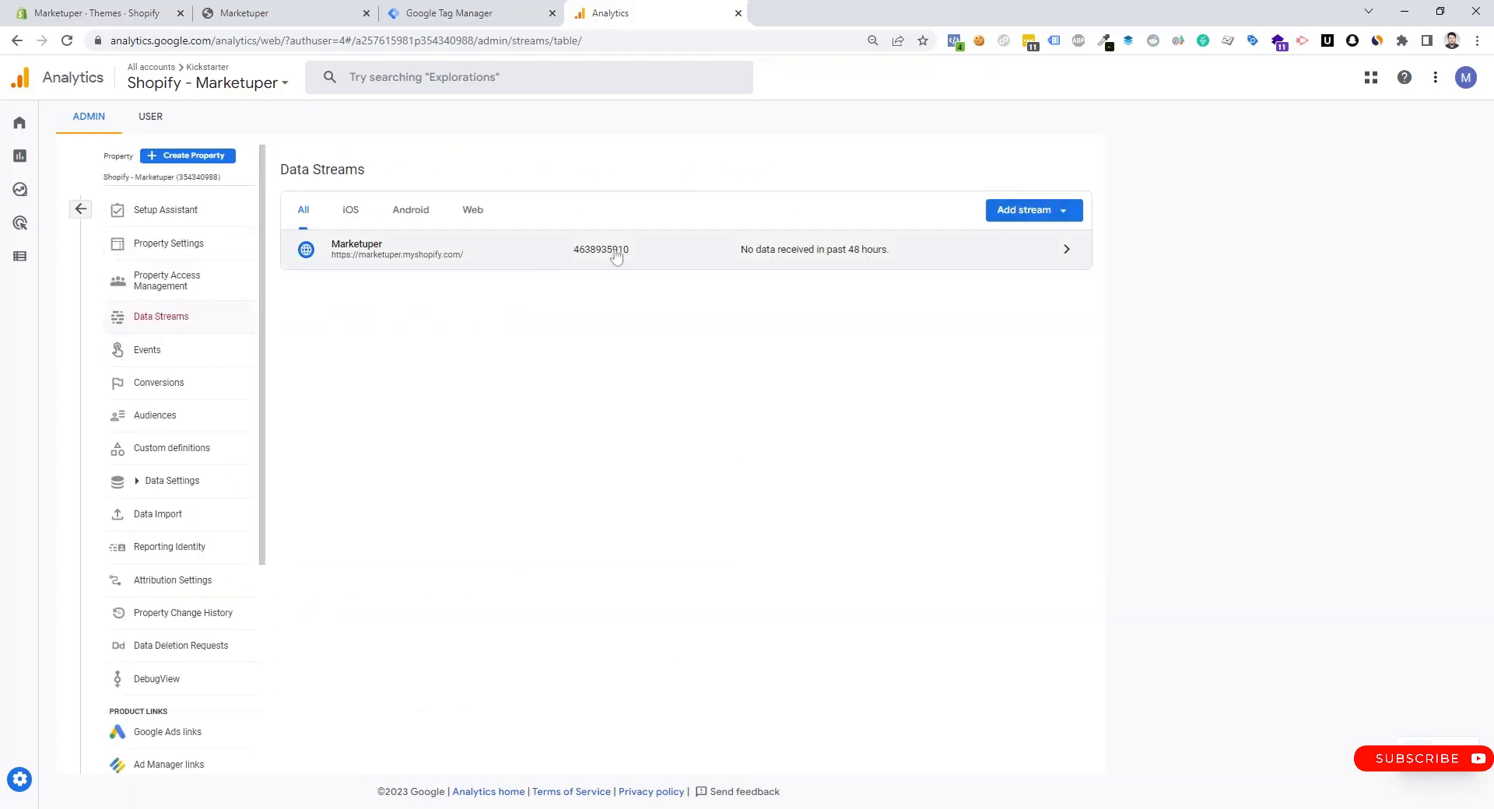
click(615, 255)
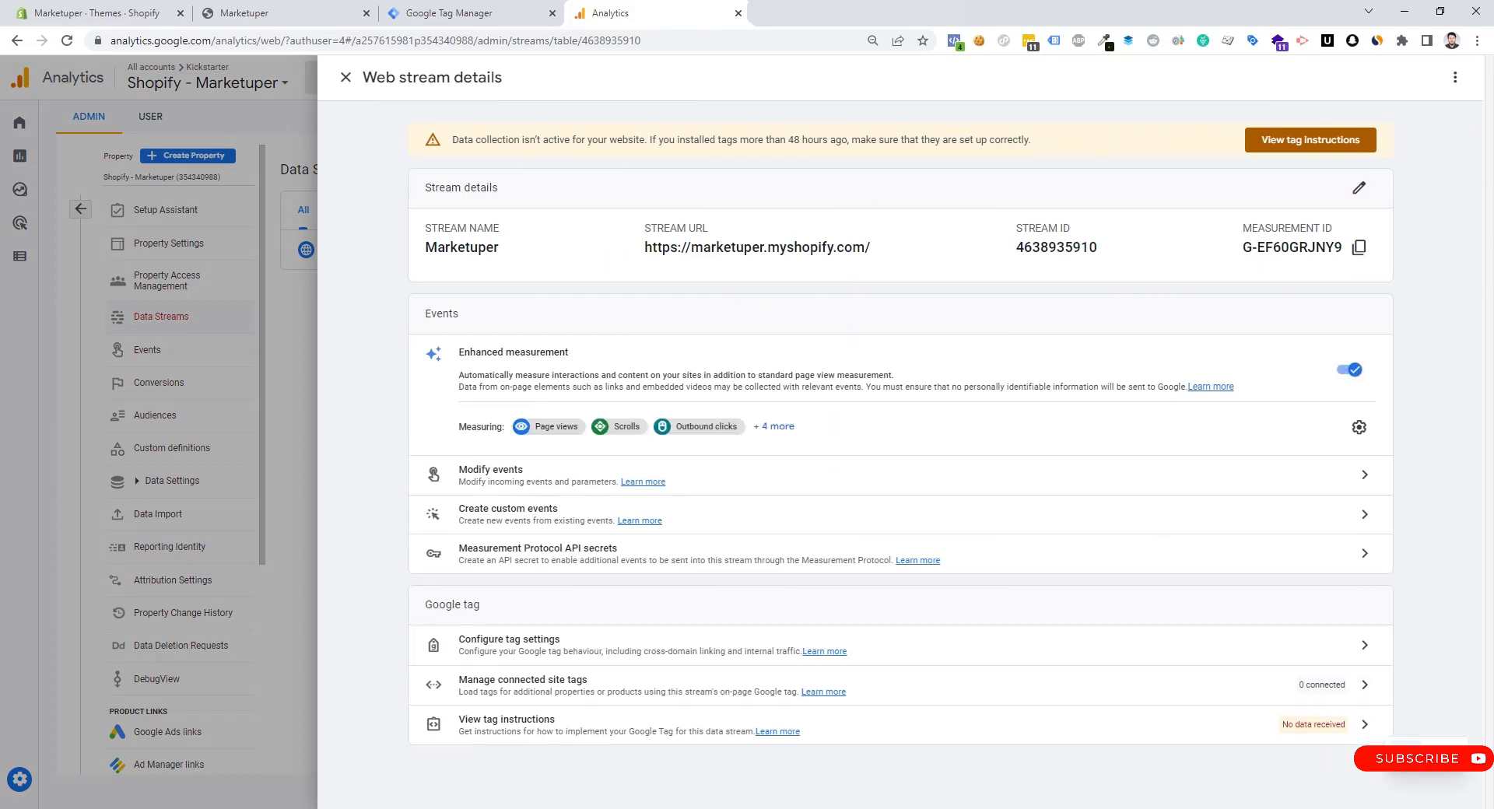
click(1359, 251)
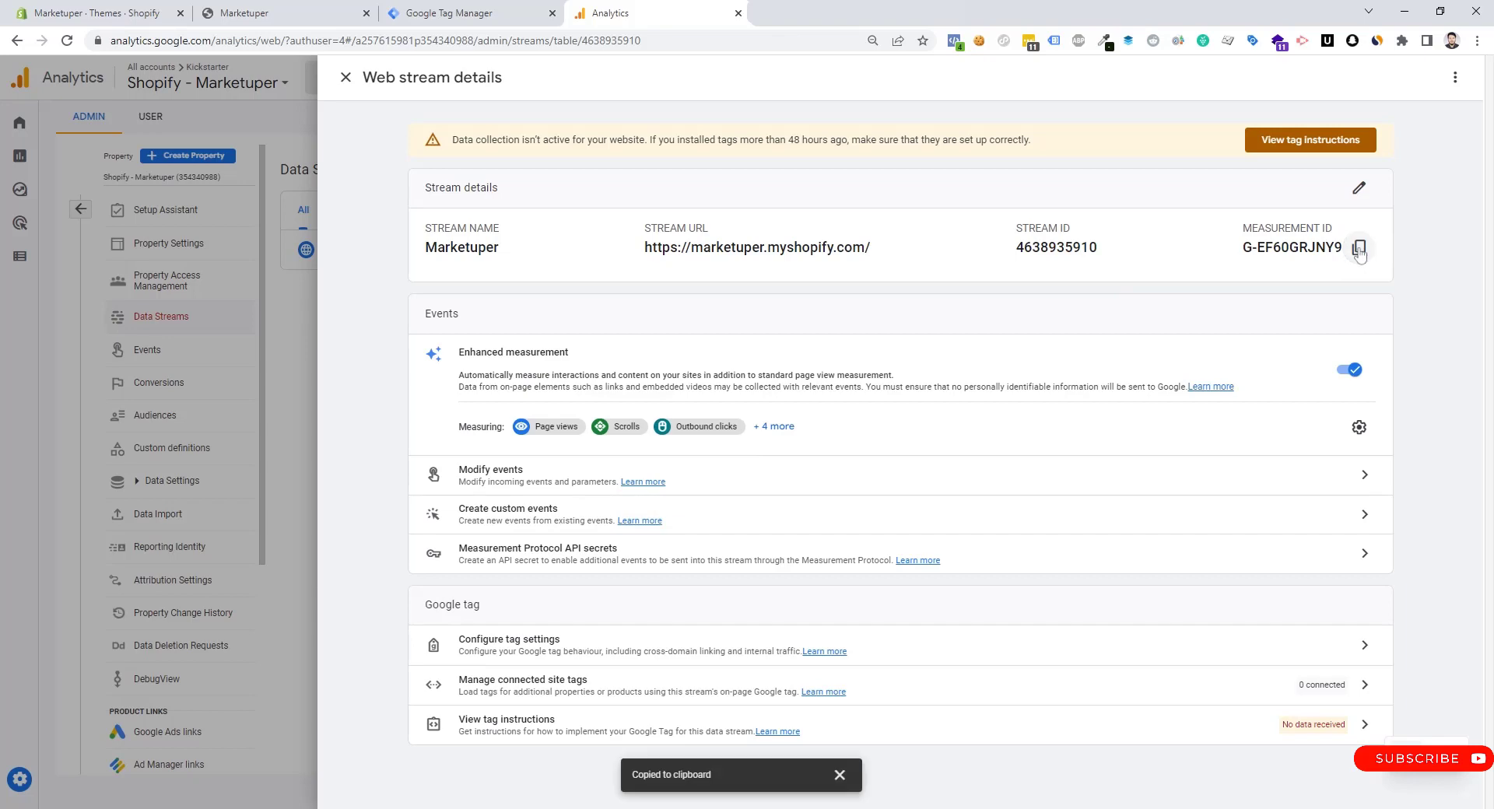
Step: In Google Tag Manager, start a new Google Analytics: GA4 Configuration tag with the copied measurement ID G-EF60GRJNY9
click(479, 9)
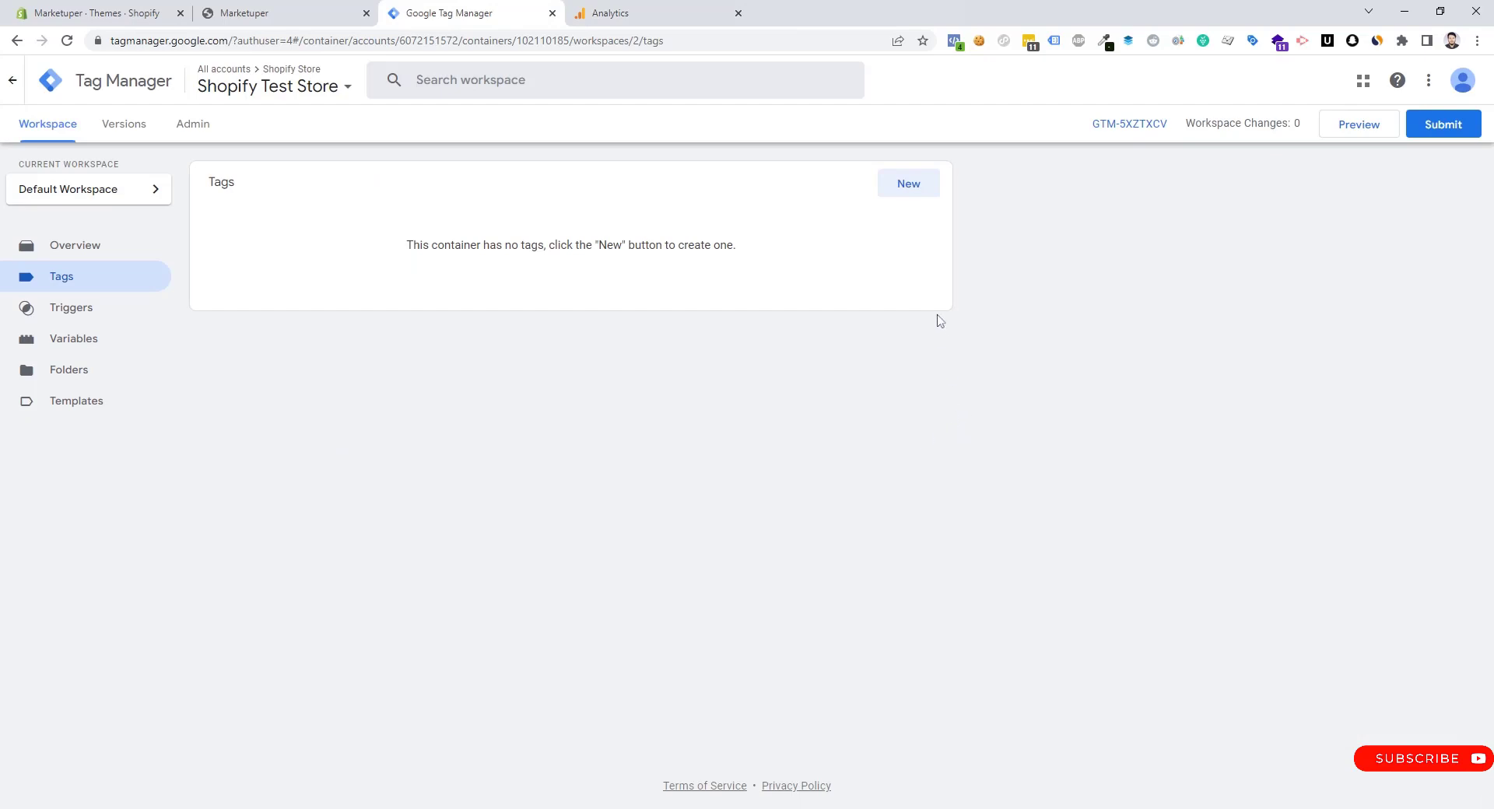
click(909, 189)
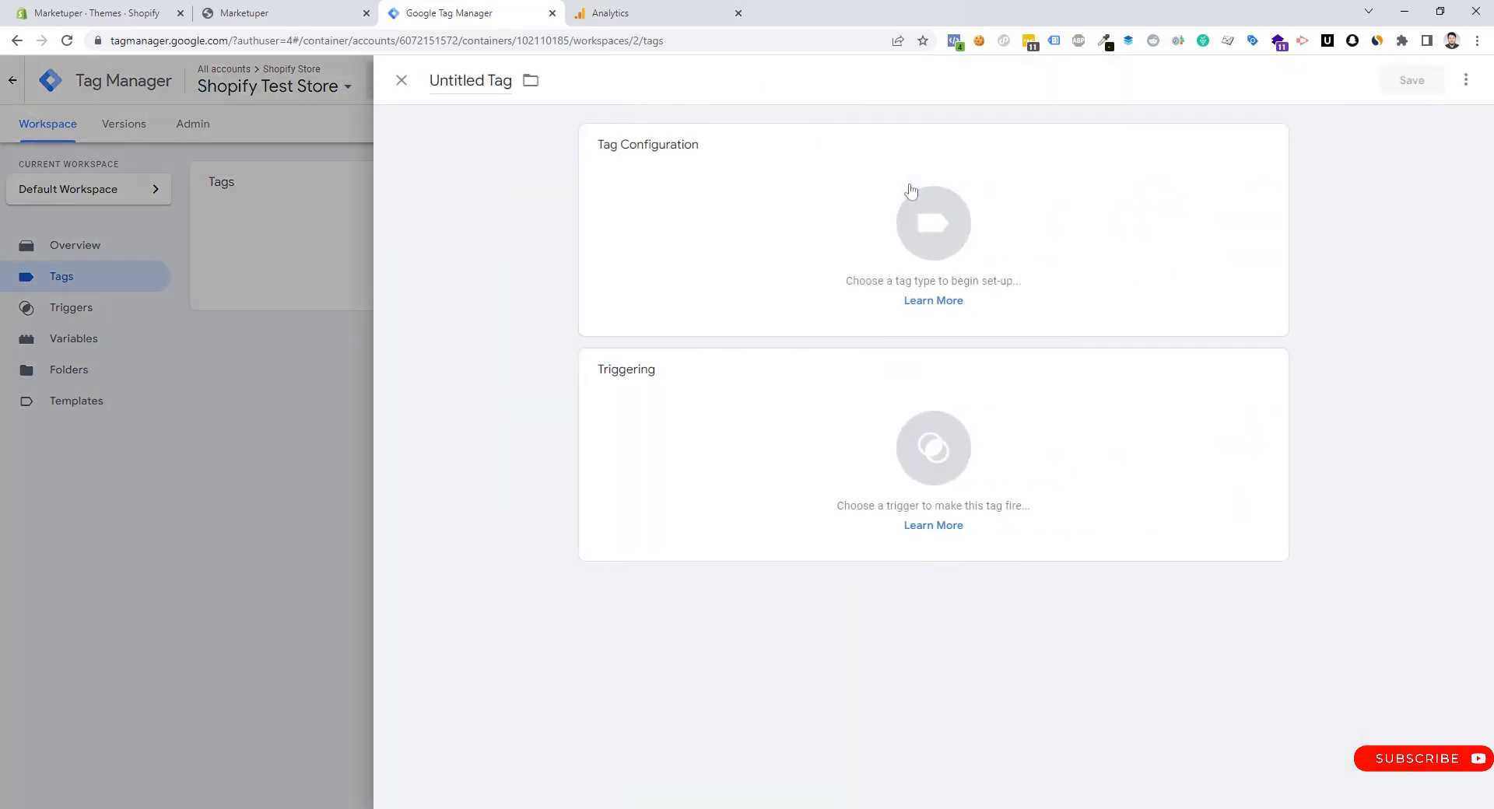
click(838, 173)
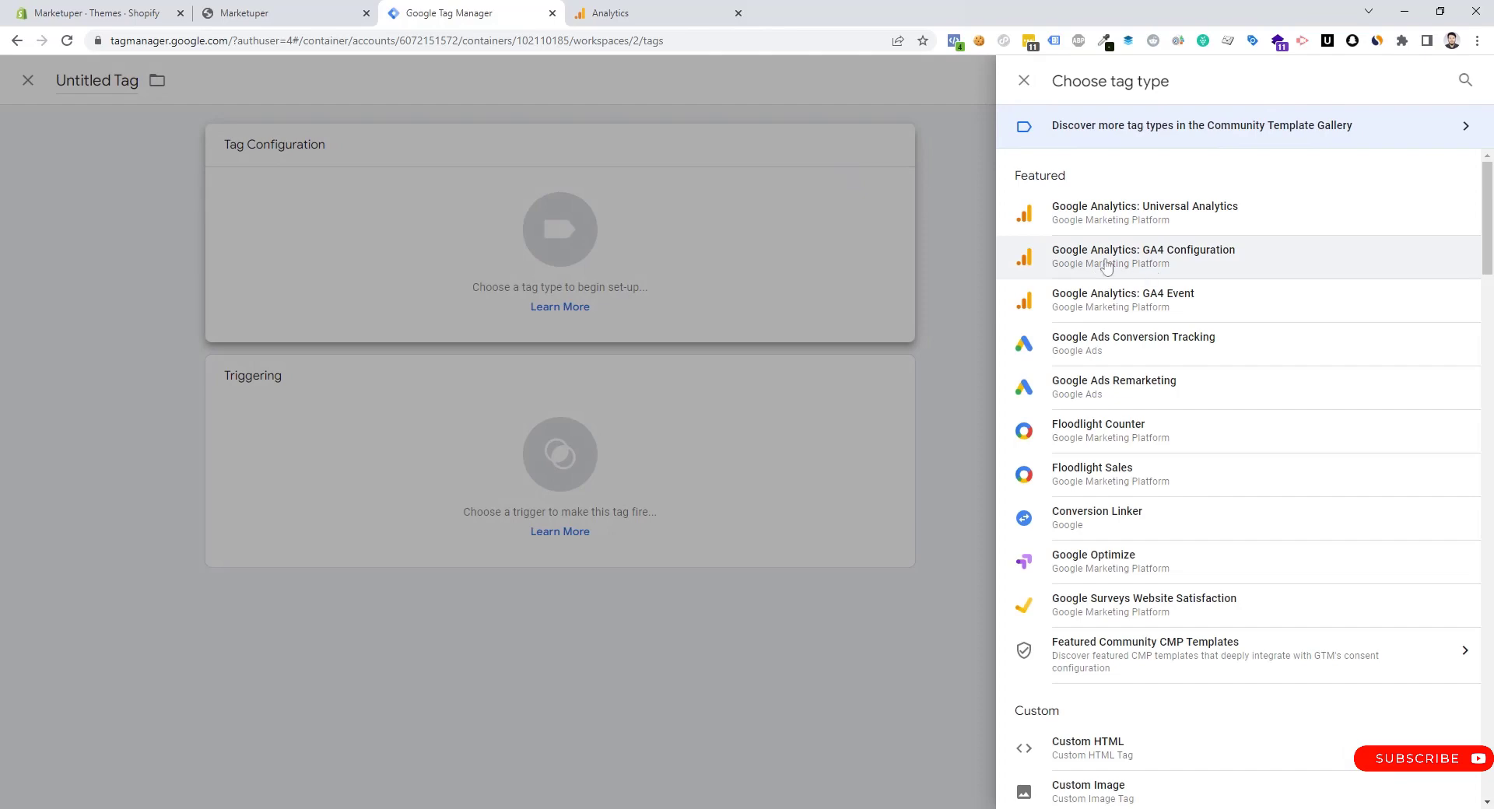
click(1171, 263)
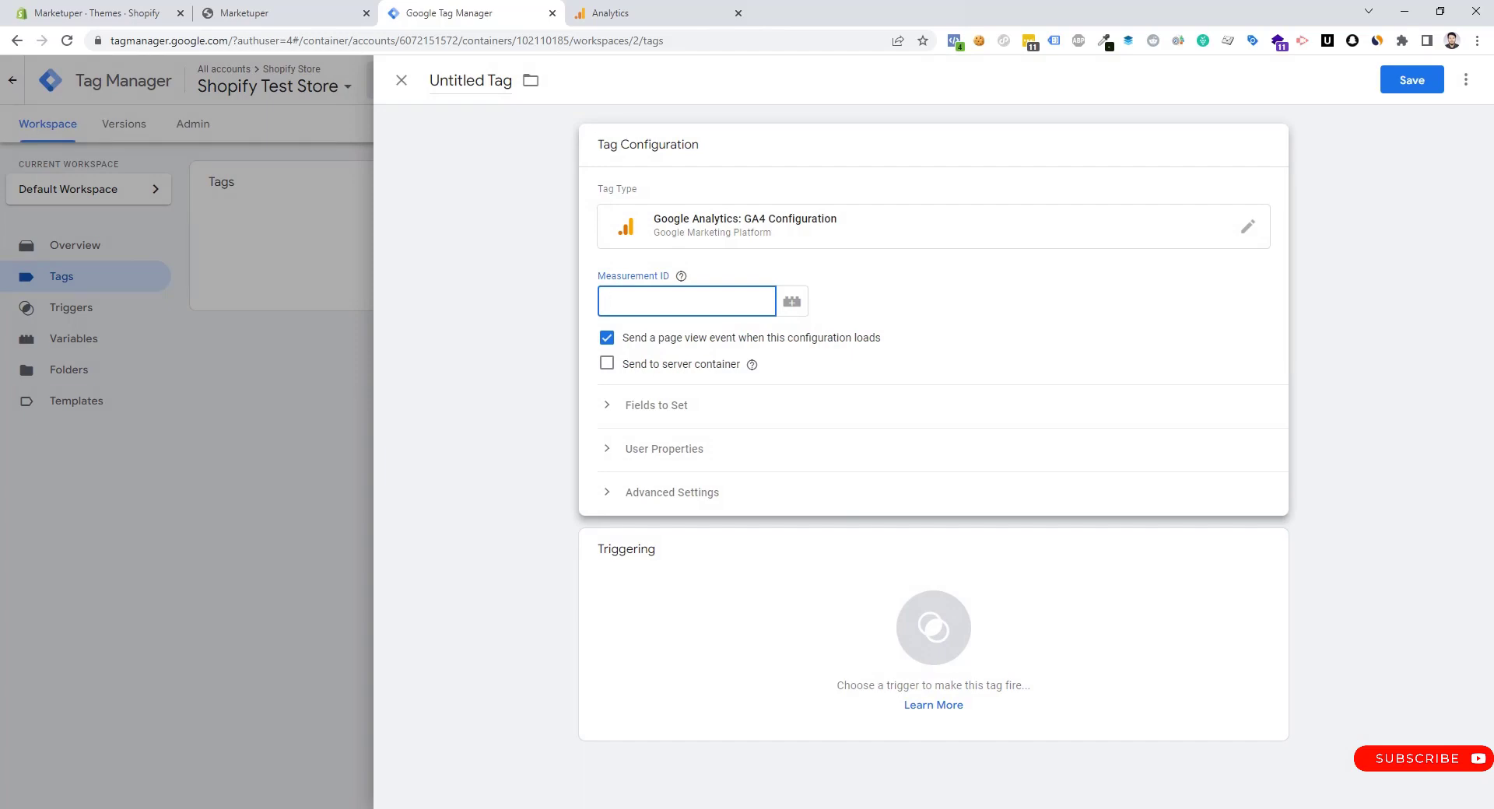
key(ctrl+v)
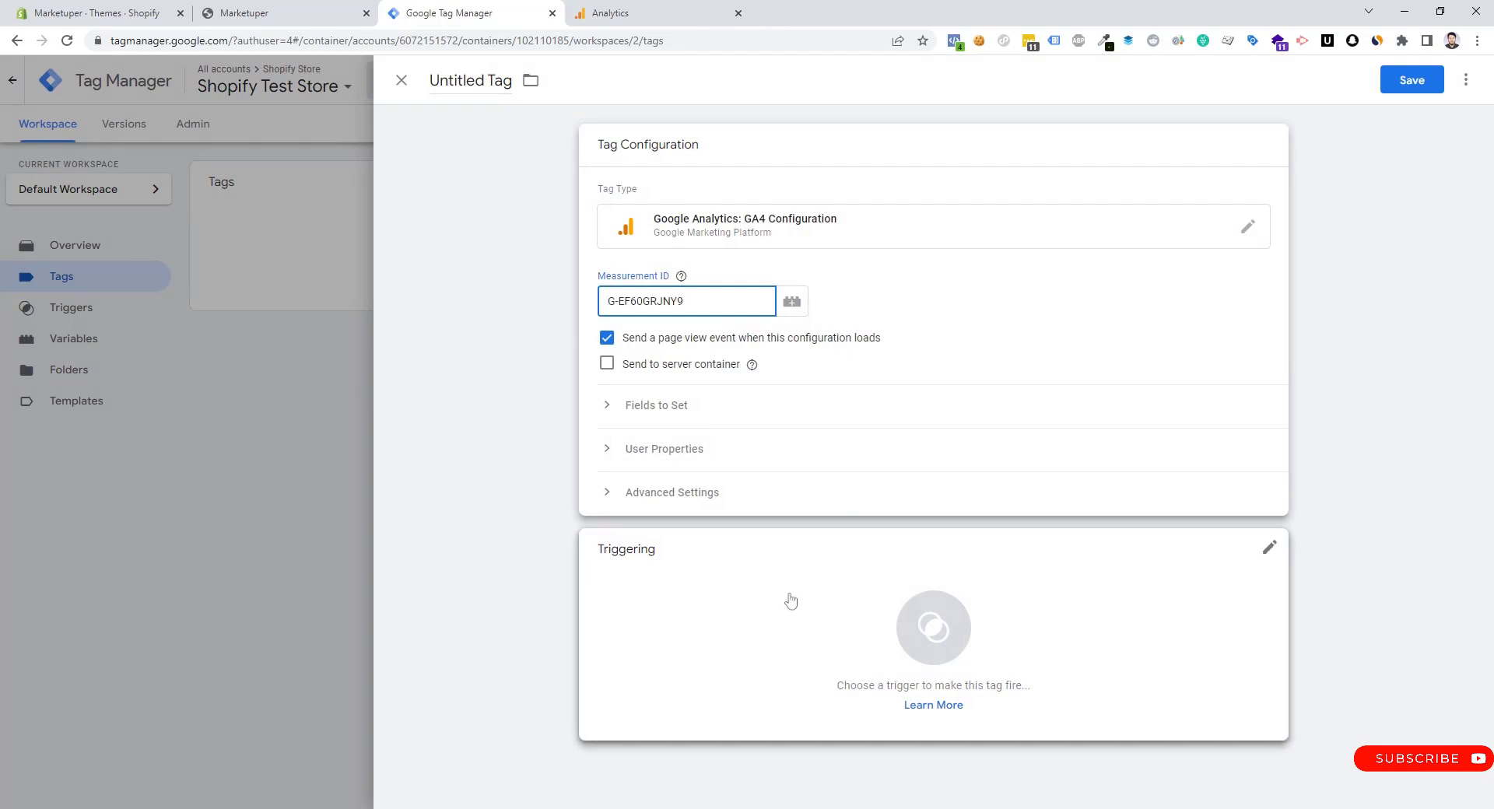
Step: Add the All Pages firing trigger to the tag and save it under the name "GA4 - Configuration"
click(817, 589)
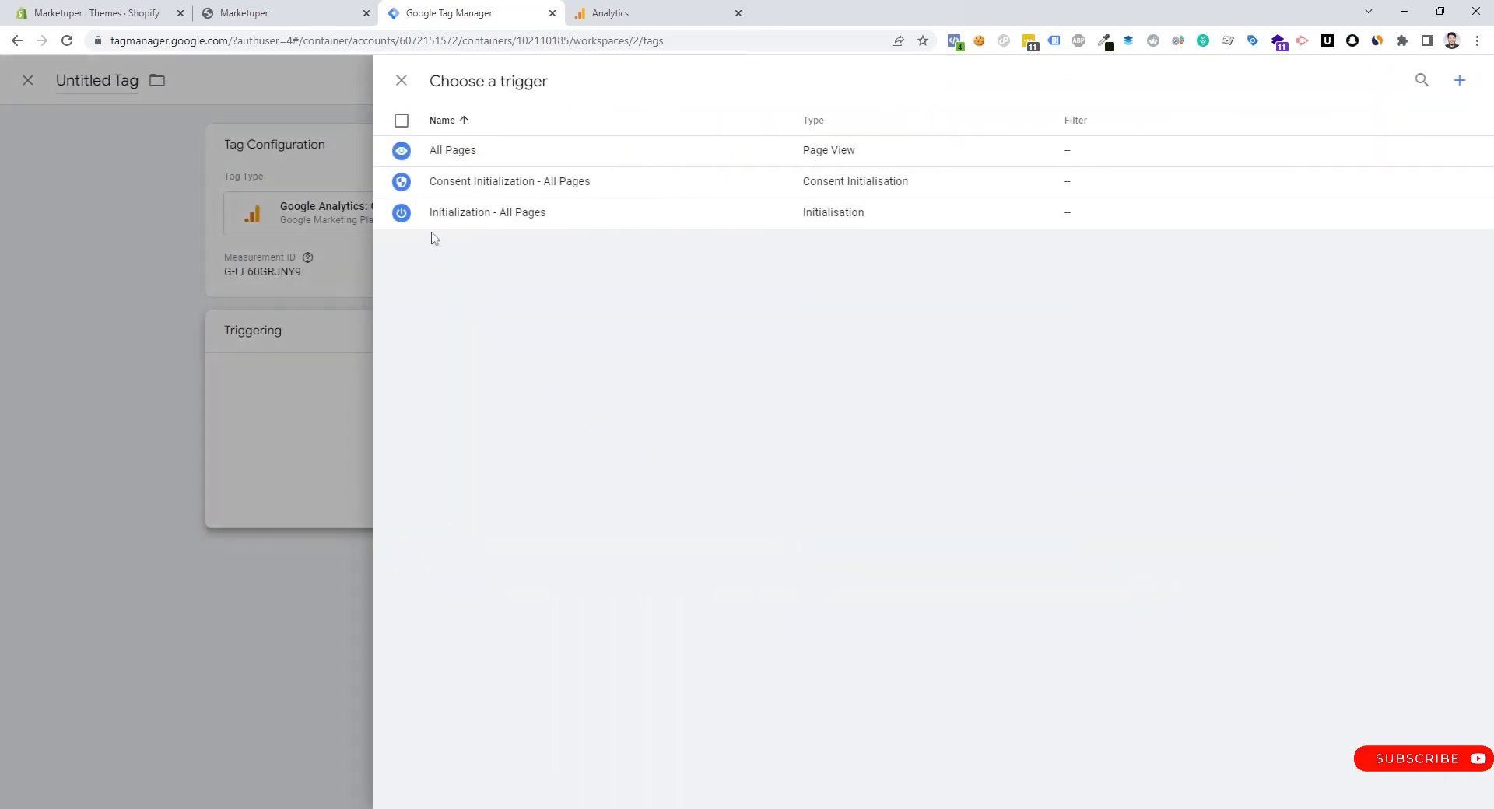
click(459, 150)
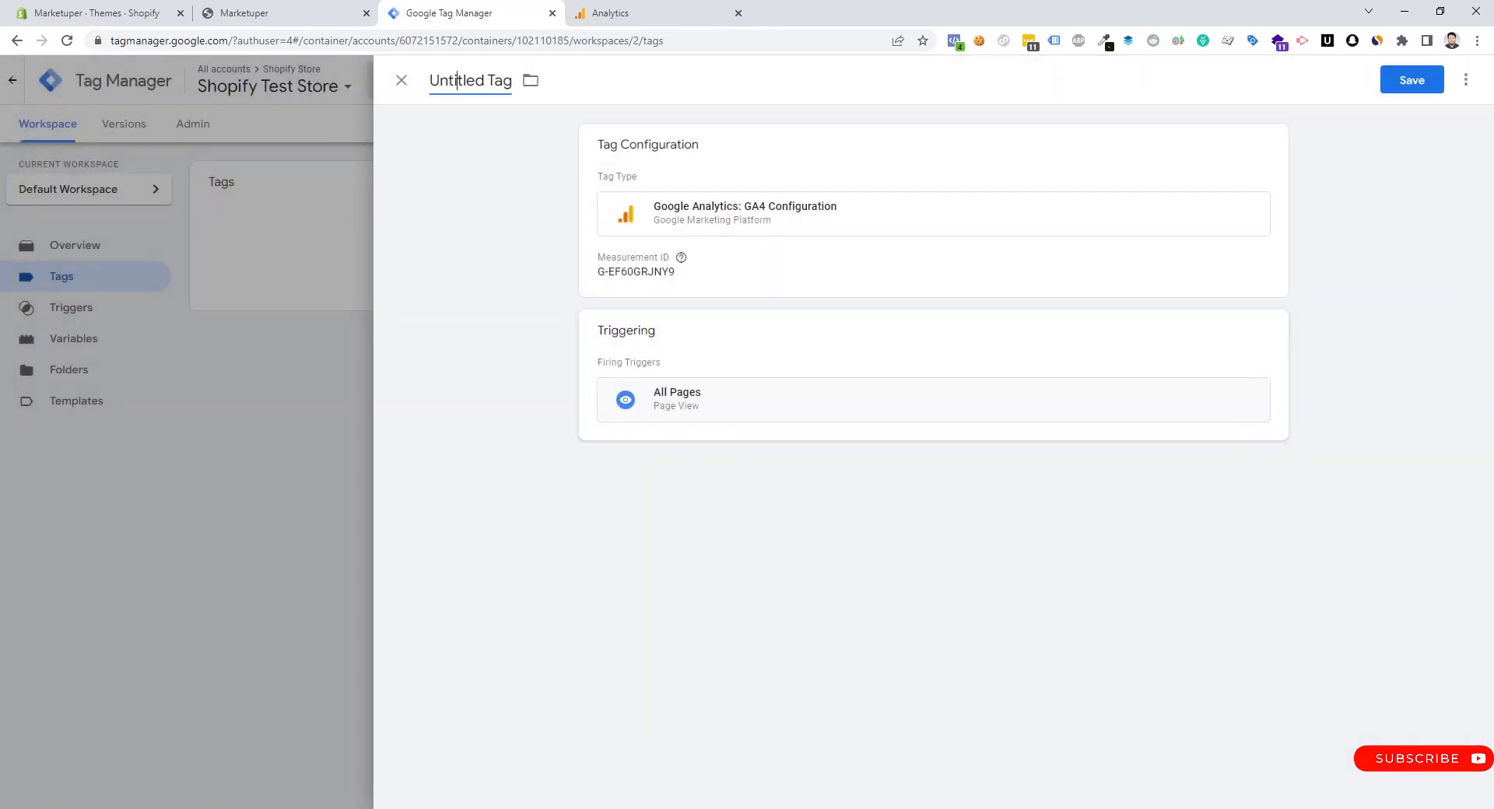
click(470, 80)
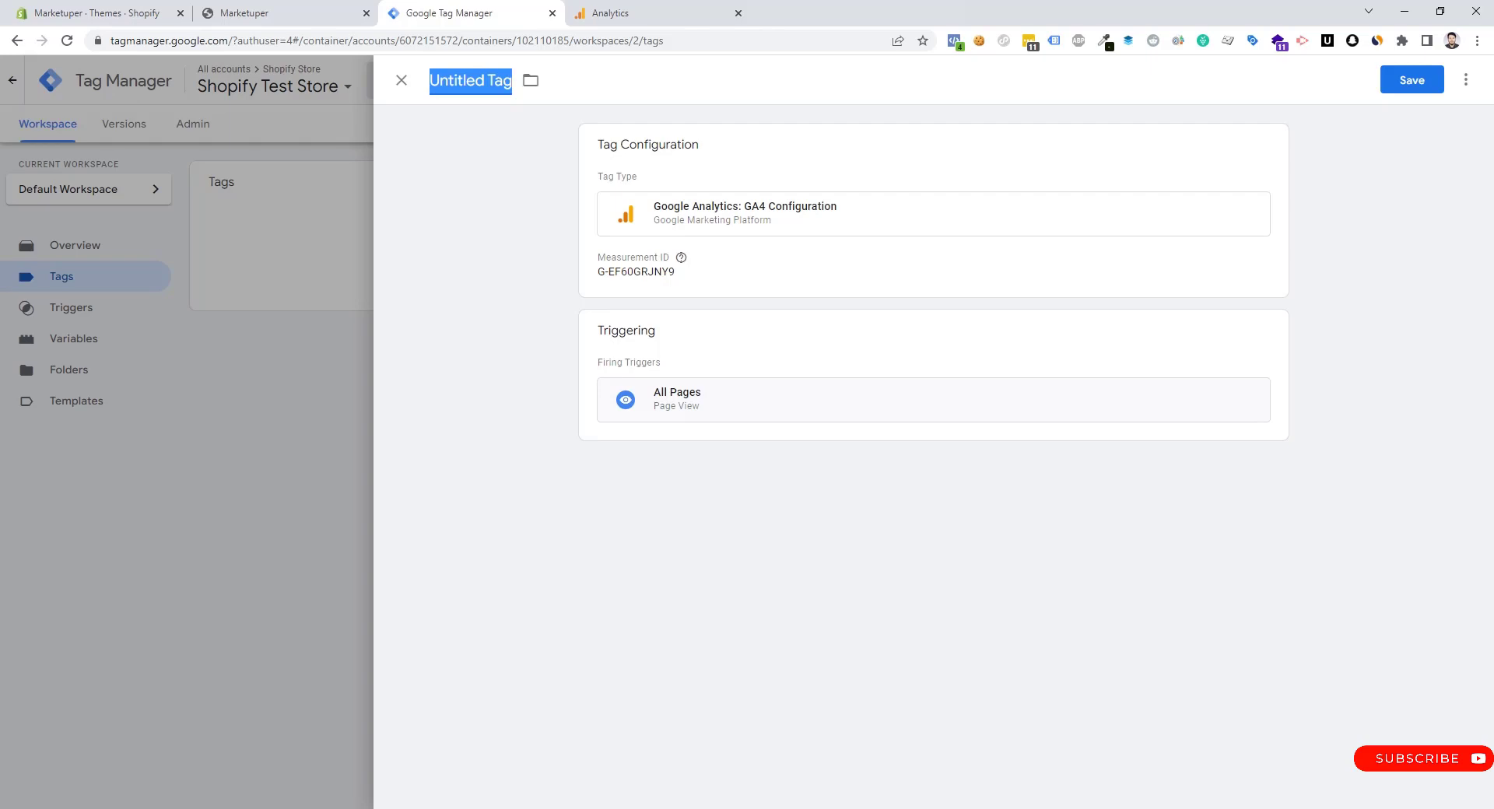
text(GA4 - Con)
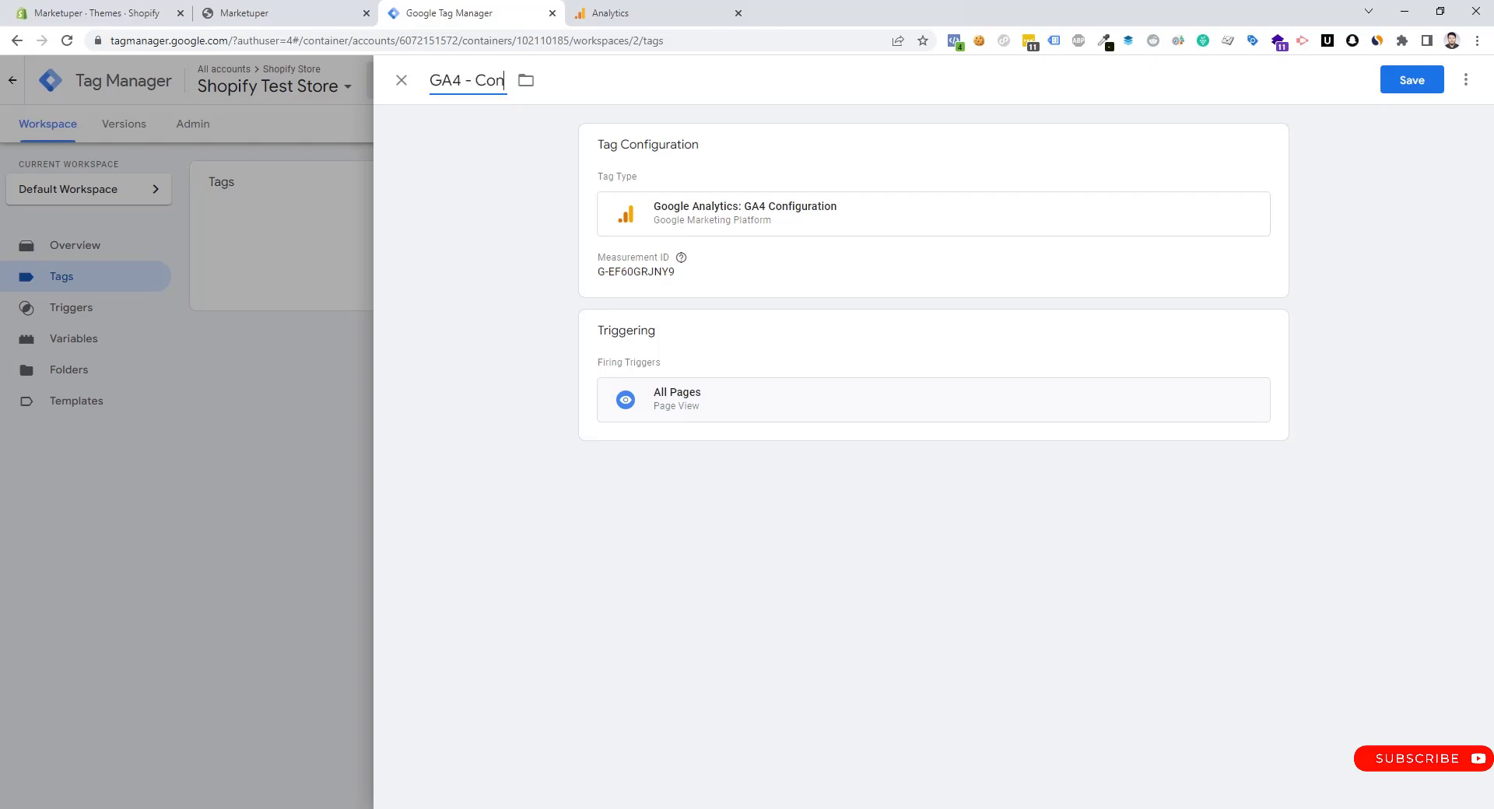
text(figuration)
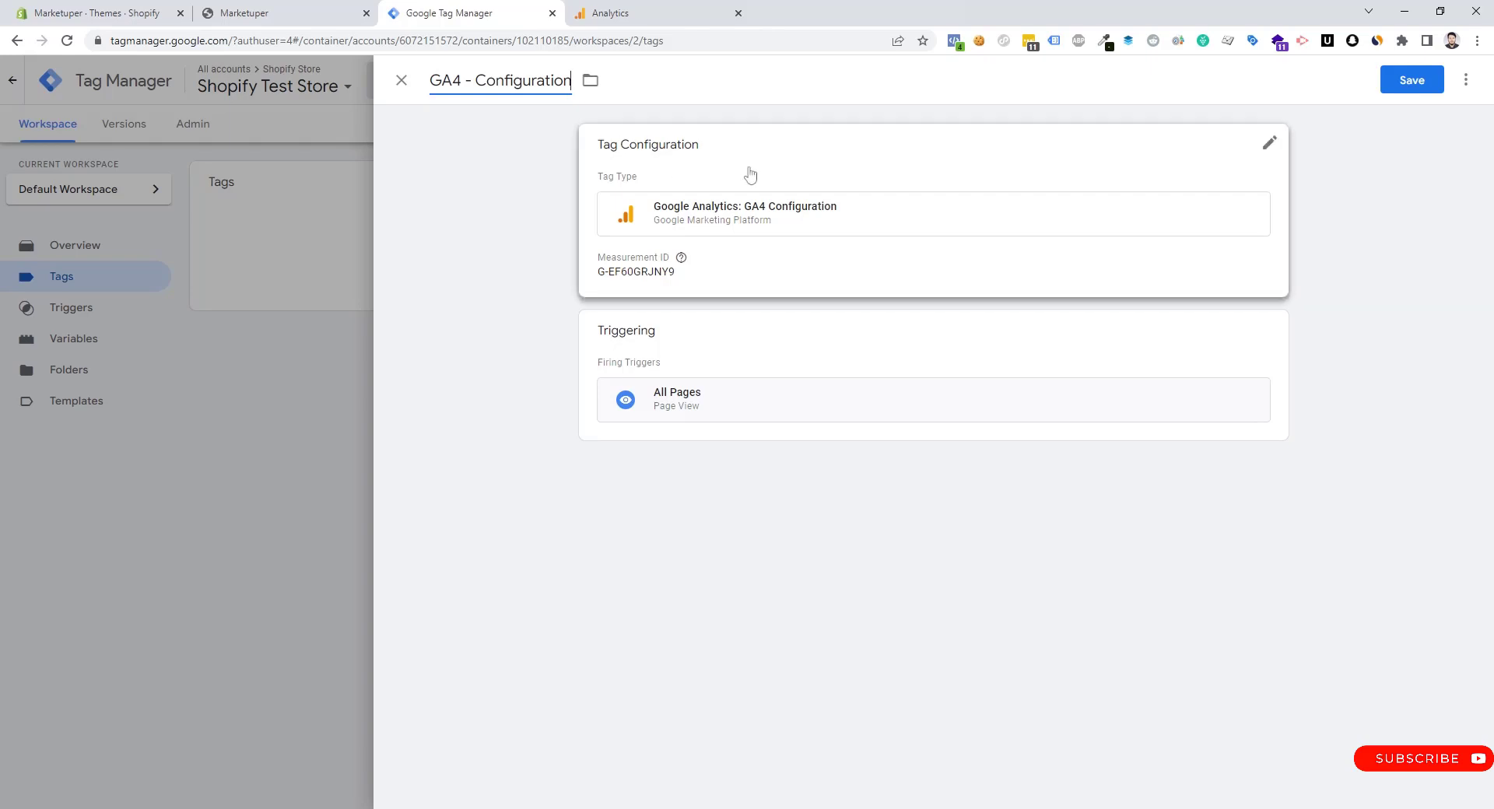
click(1409, 87)
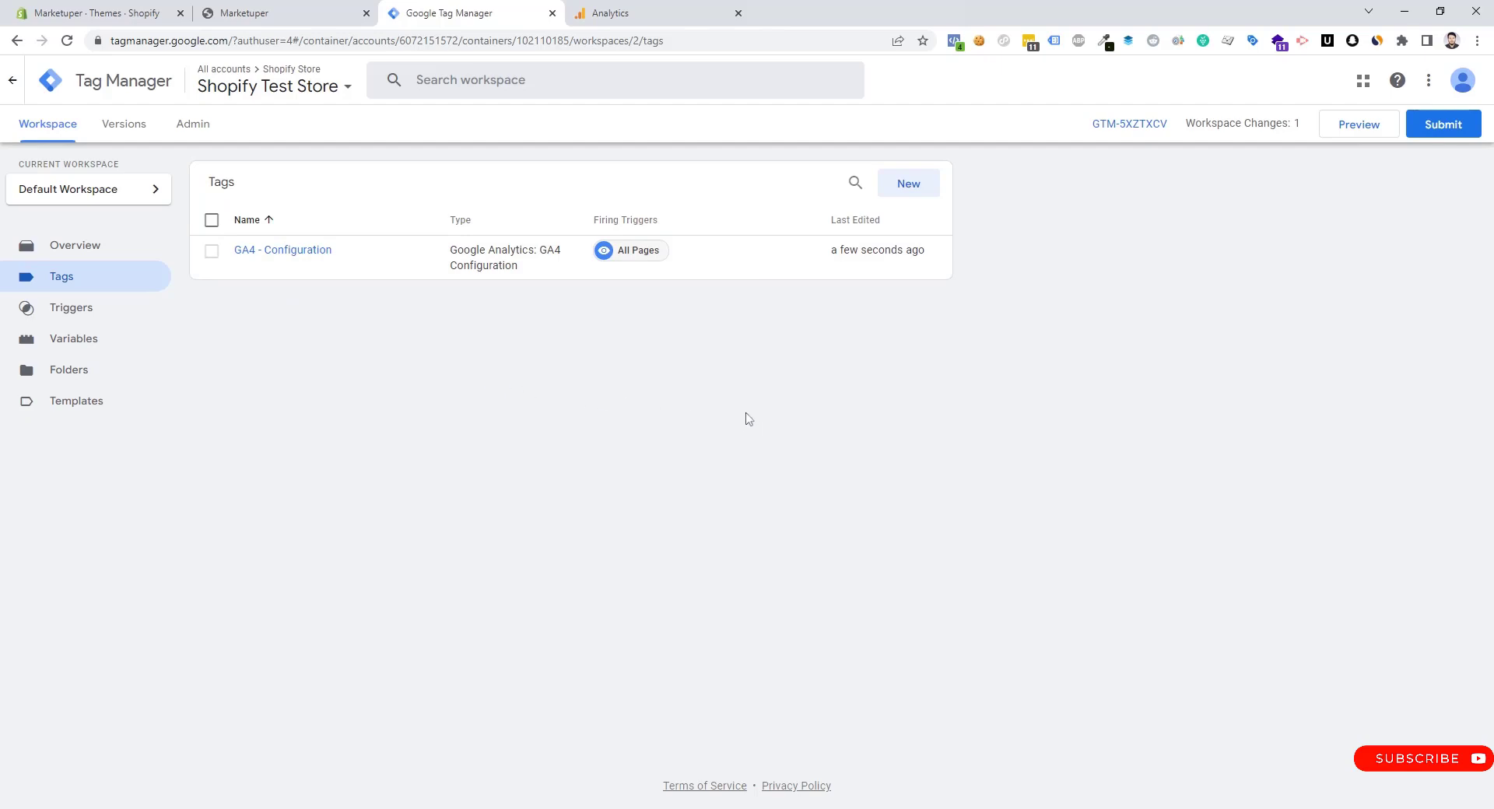
click(1358, 125)
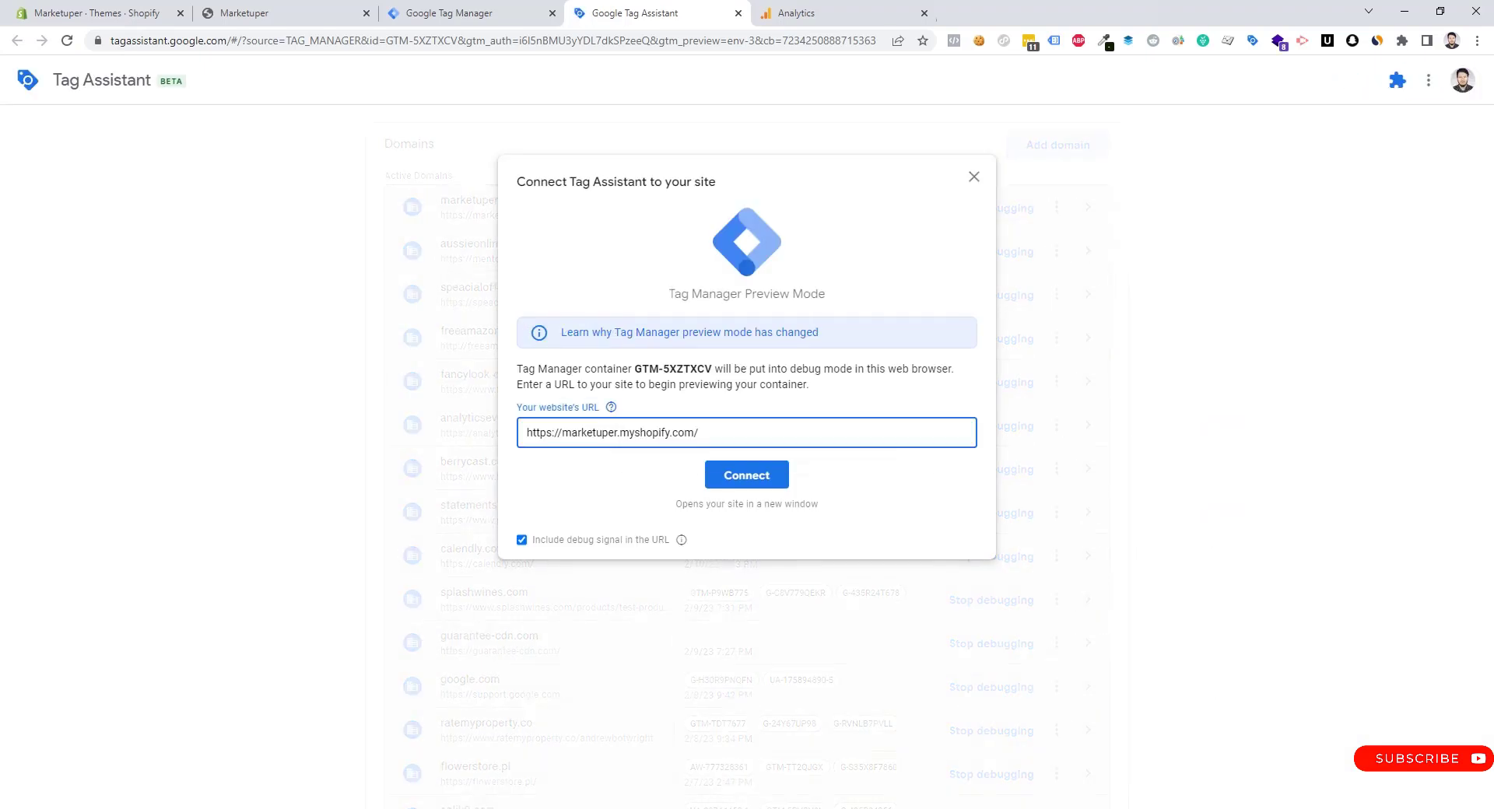
drag(698, 432, 526, 432)
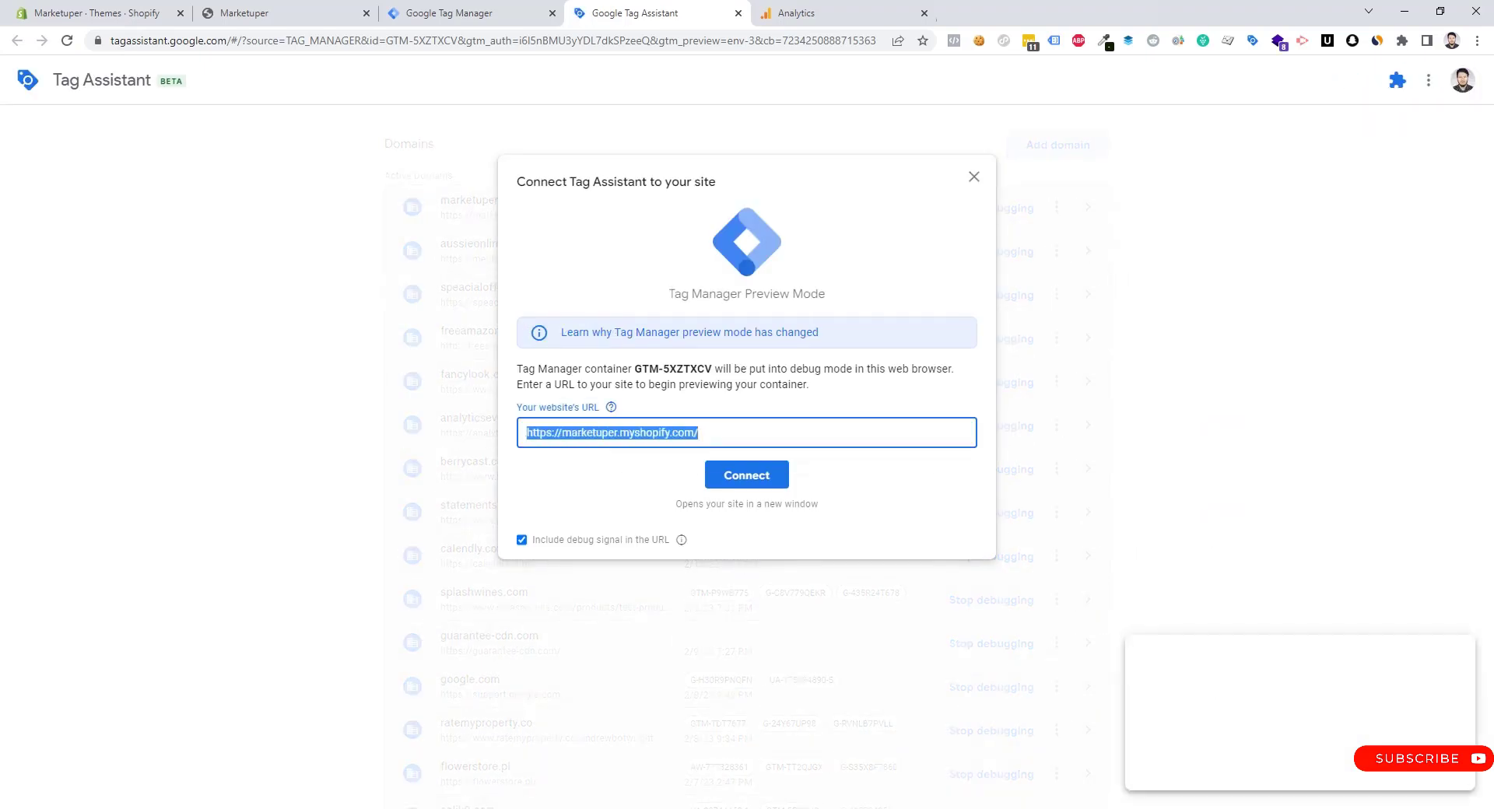
click(759, 481)
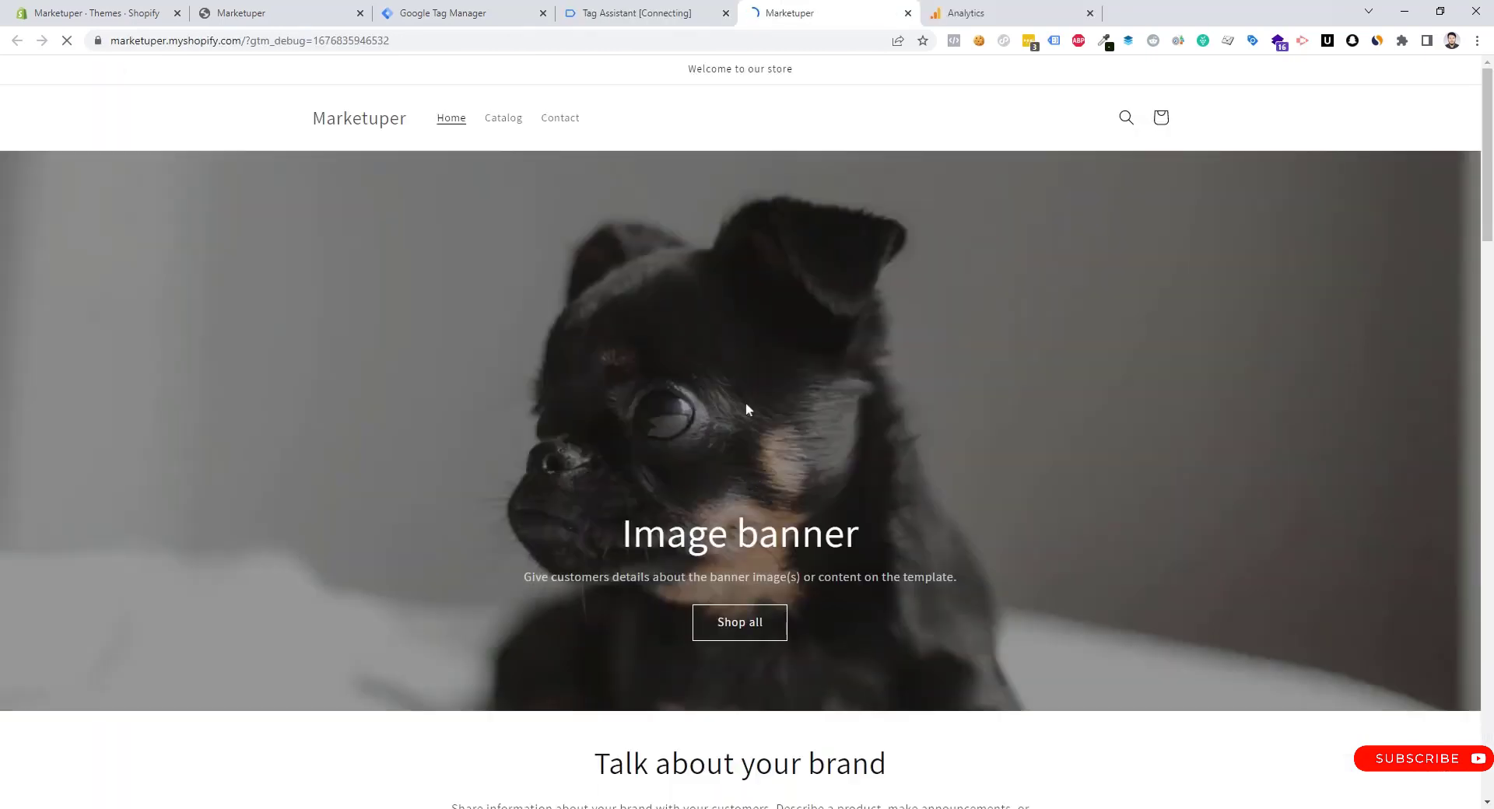
click(646, 11)
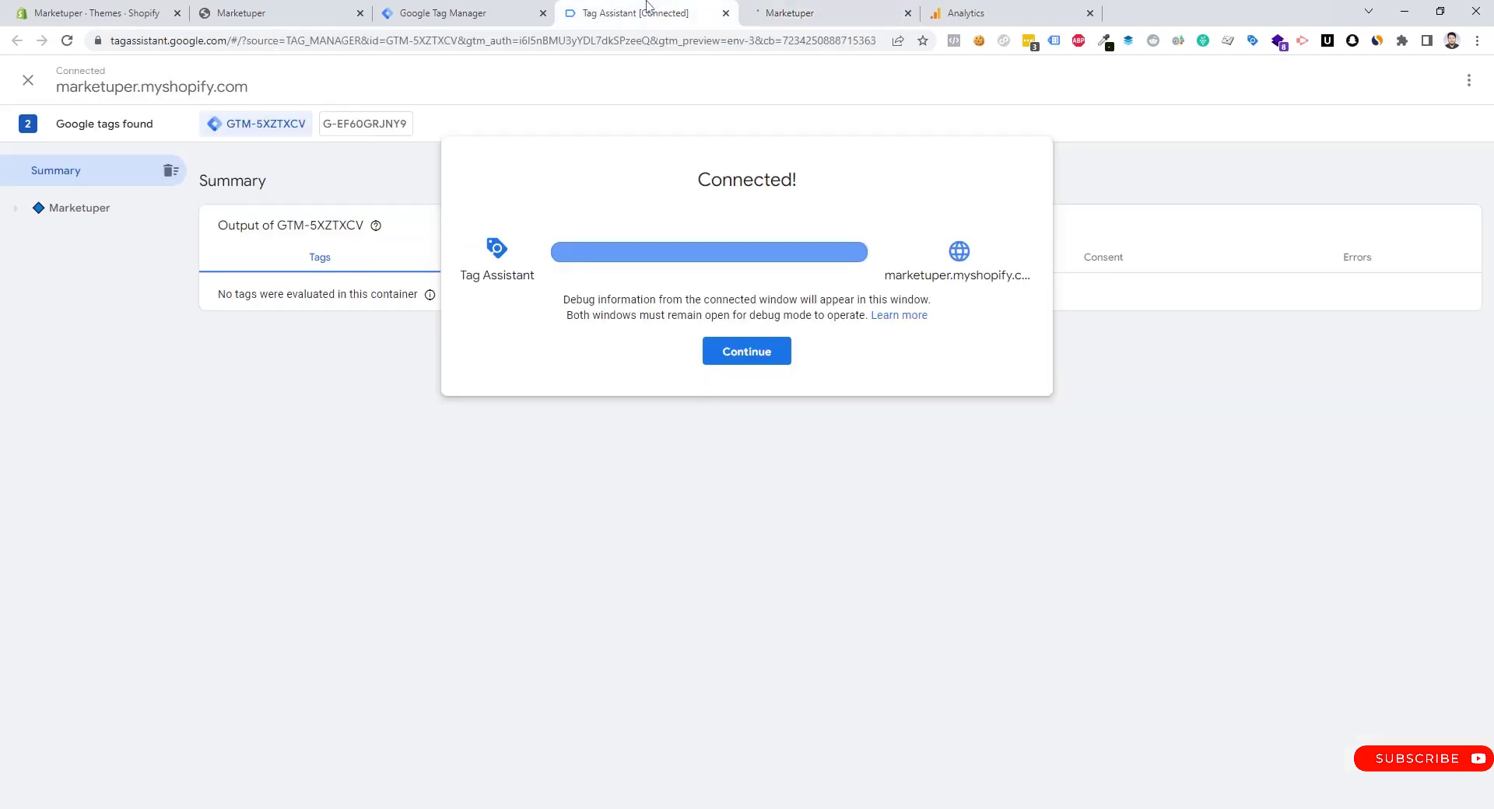
click(747, 354)
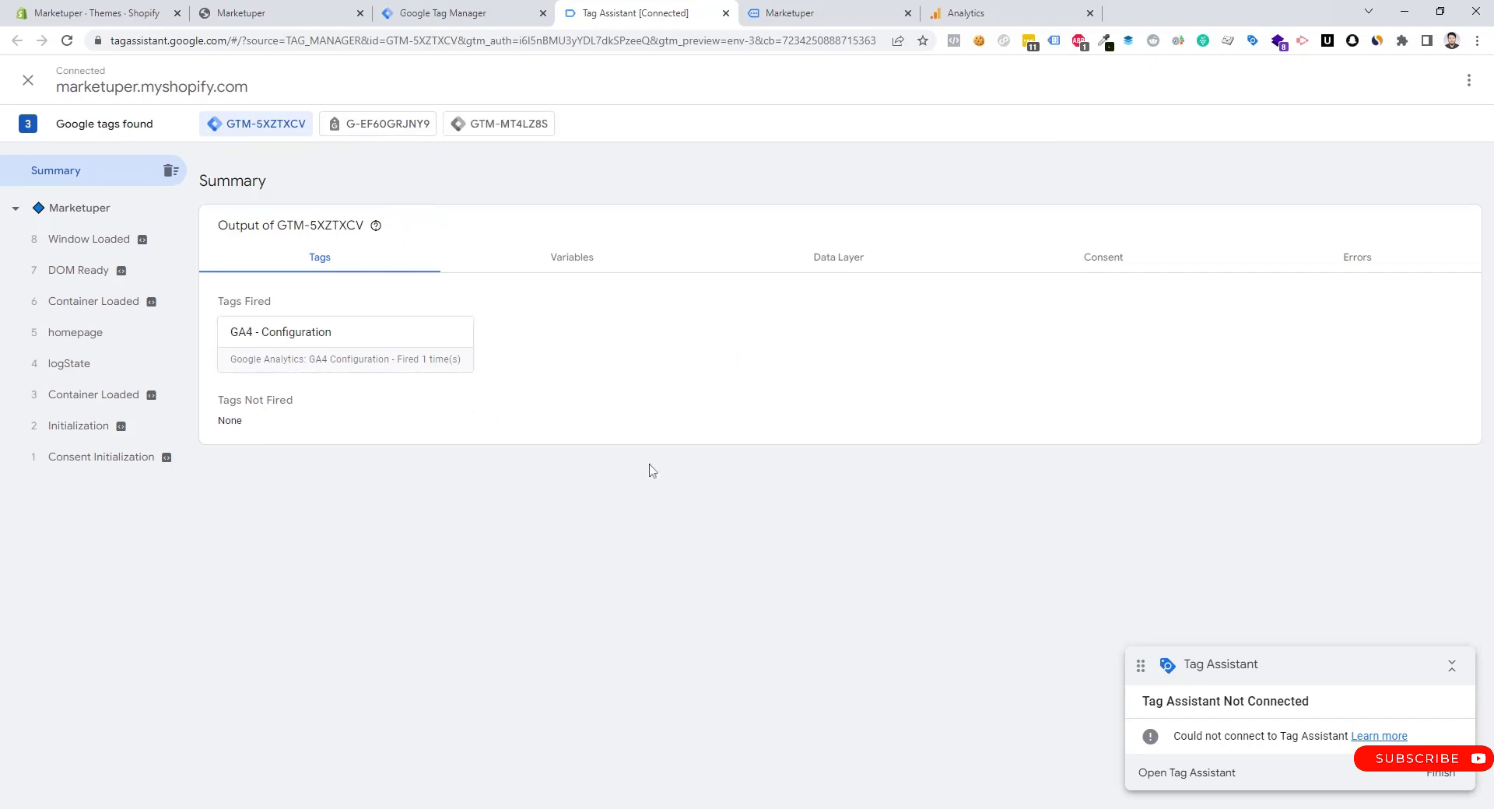
Step: In the connected storefront, open the featured product "3L USB Pet Water Feeder Automatic Smart Drinker Water Auto Feeder Bowl"
key(ctrl+Tab)
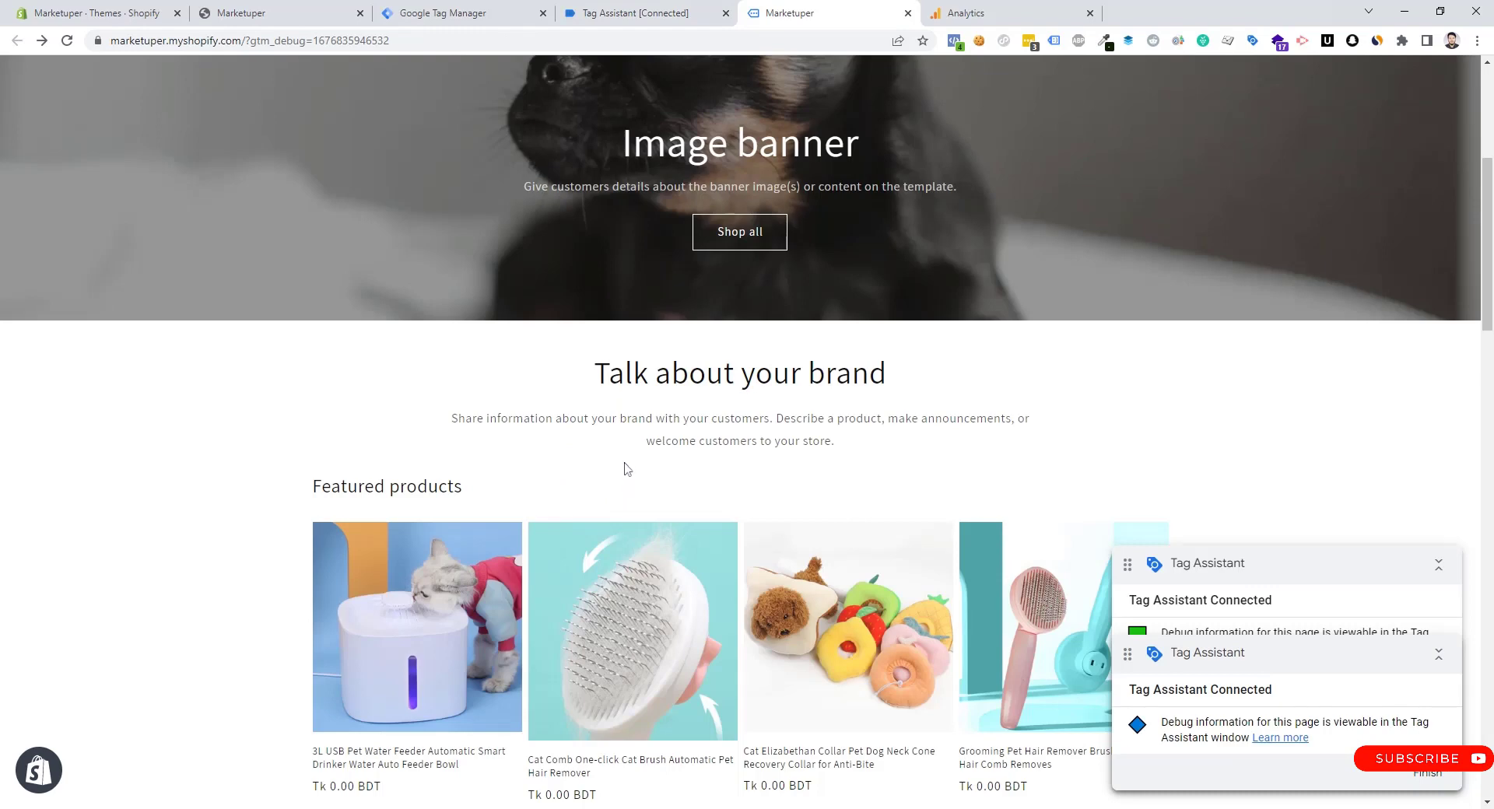
scroll(619, 467, down, 1)
scroll(618, 467, down, 1)
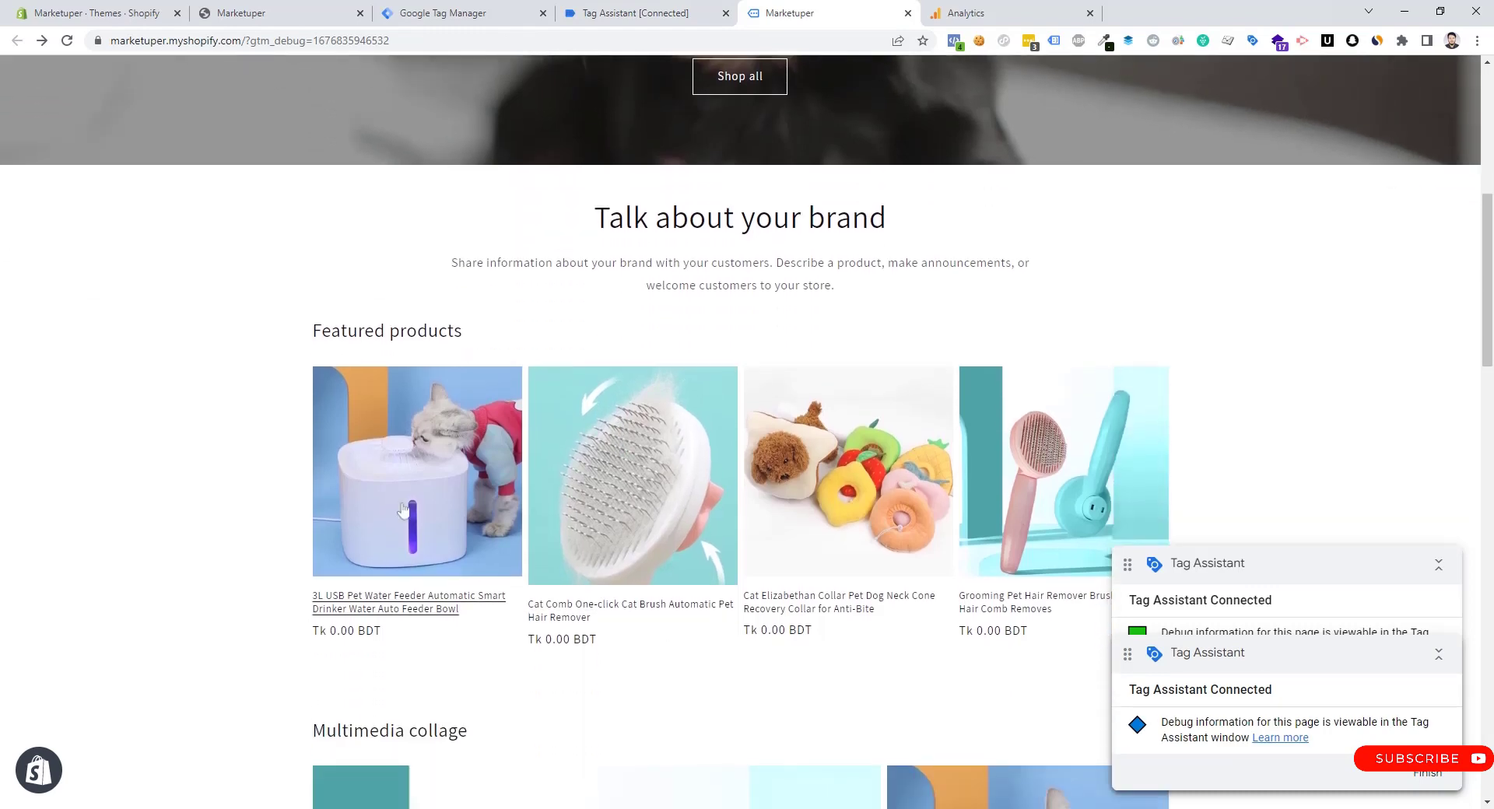
click(433, 477)
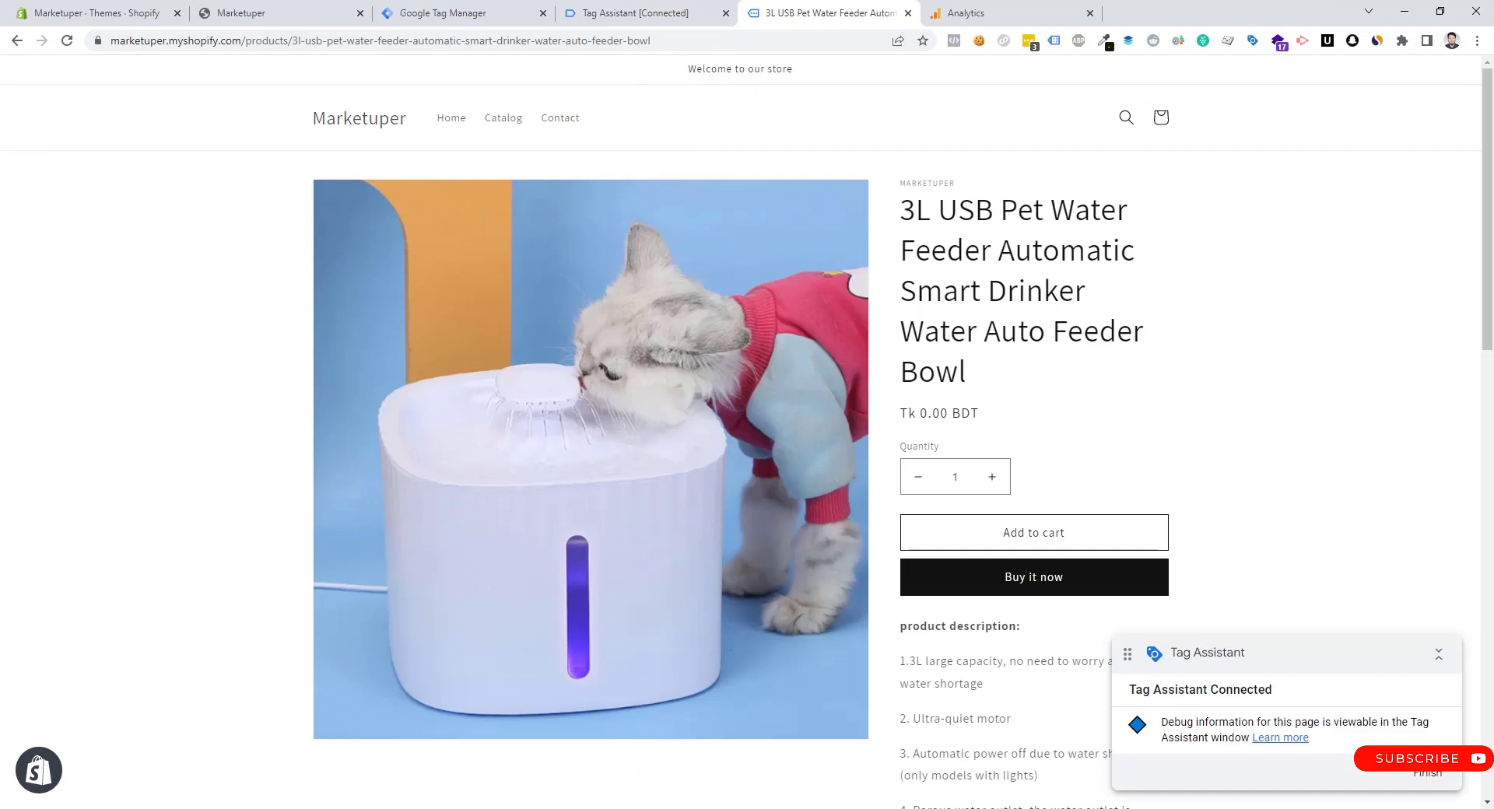
Step: In Tag Assistant, examine the data layer of the product page's view_item event, particularly its ecommerce items
click(634, 13)
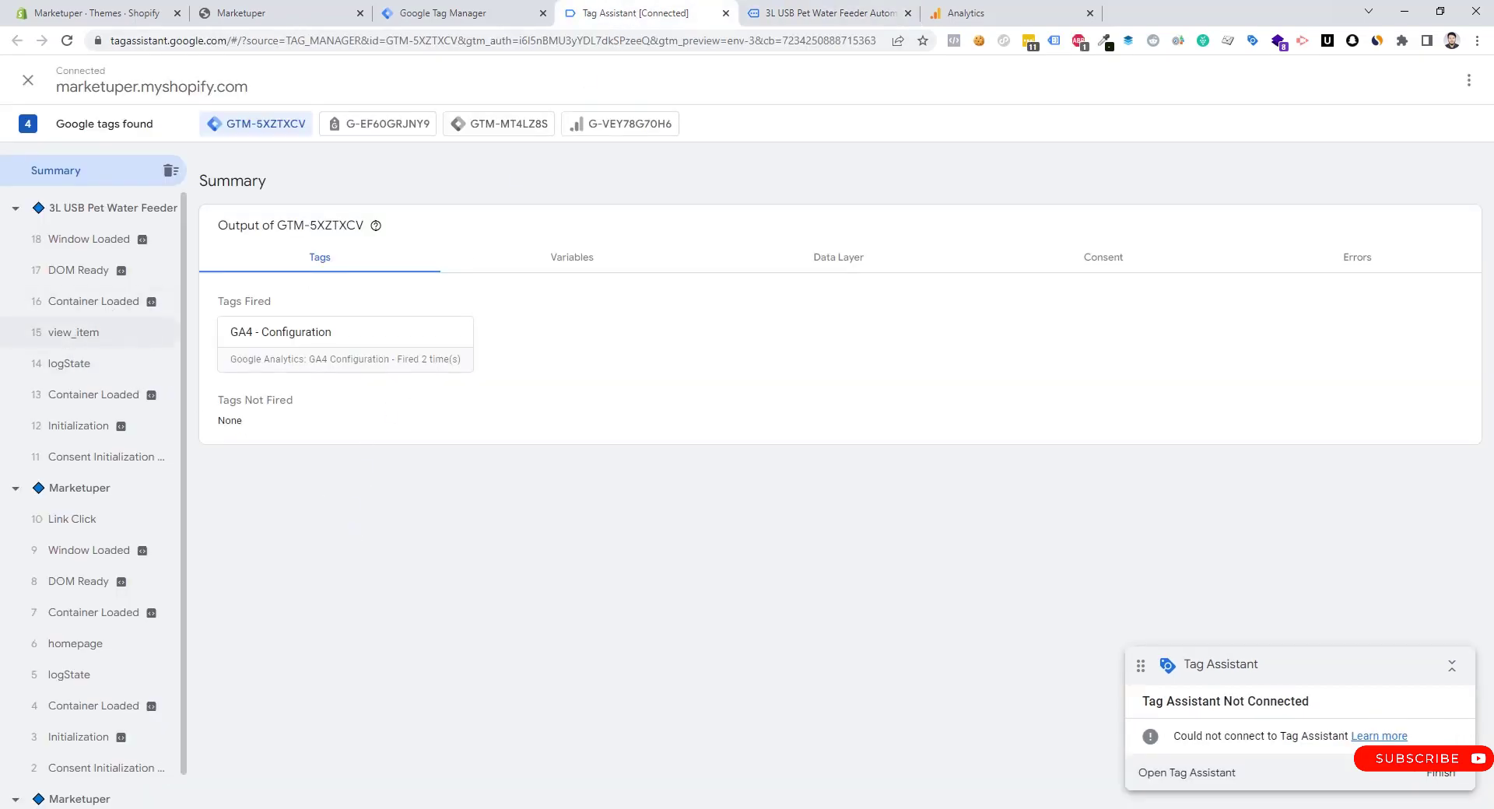
click(74, 336)
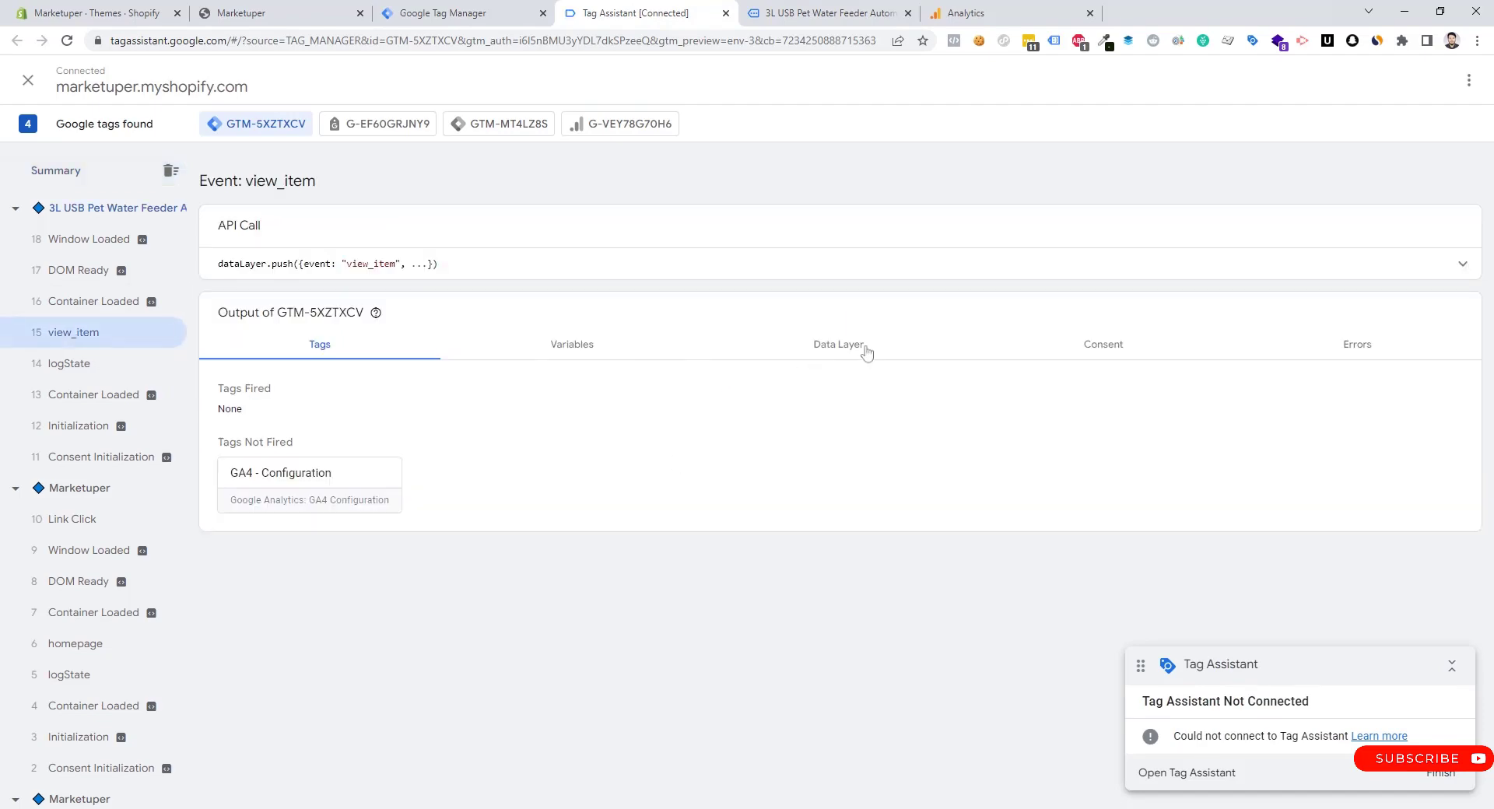
click(838, 353)
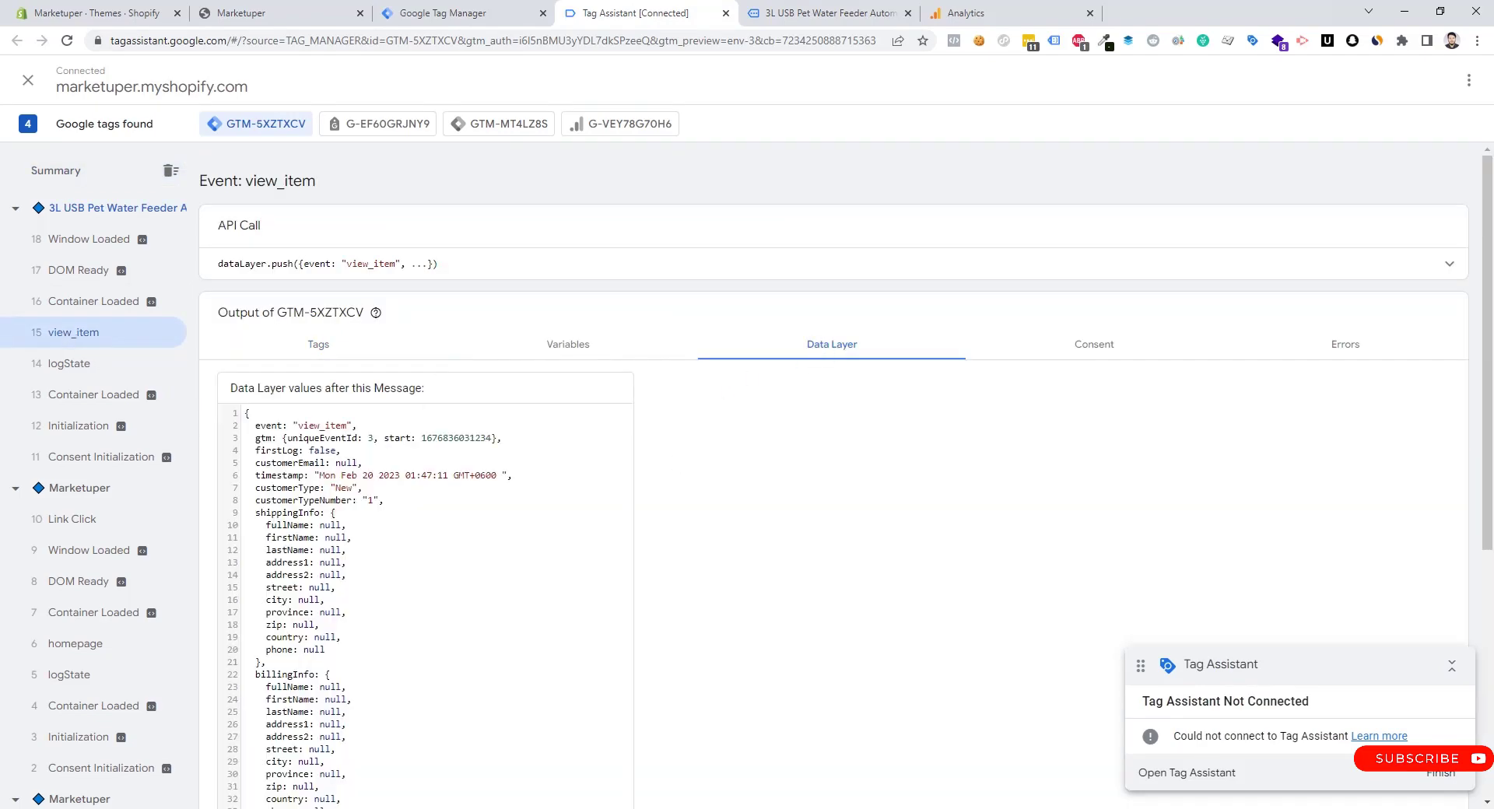
scroll(838, 352, down, 5)
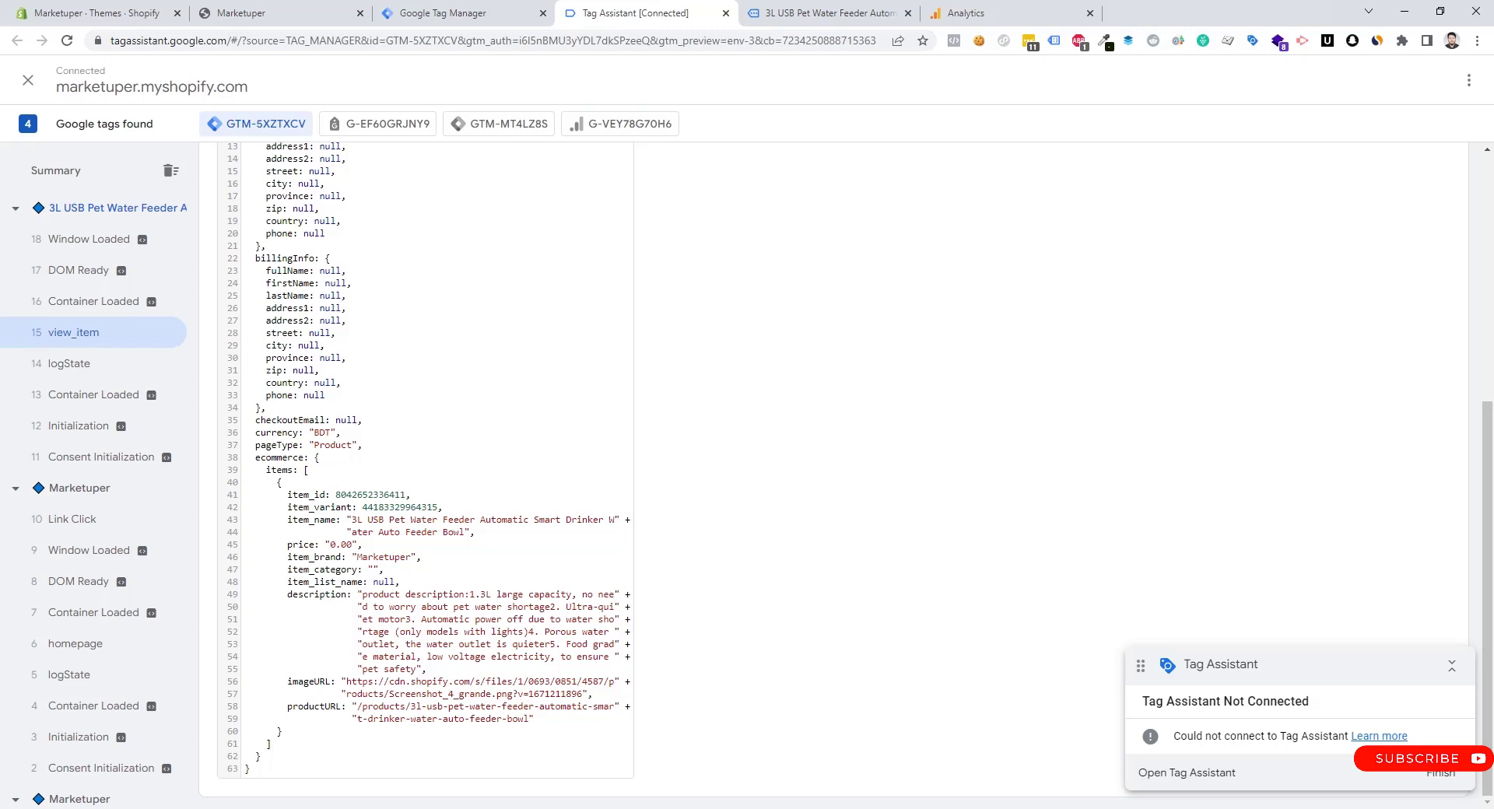
drag(255, 458, 346, 706)
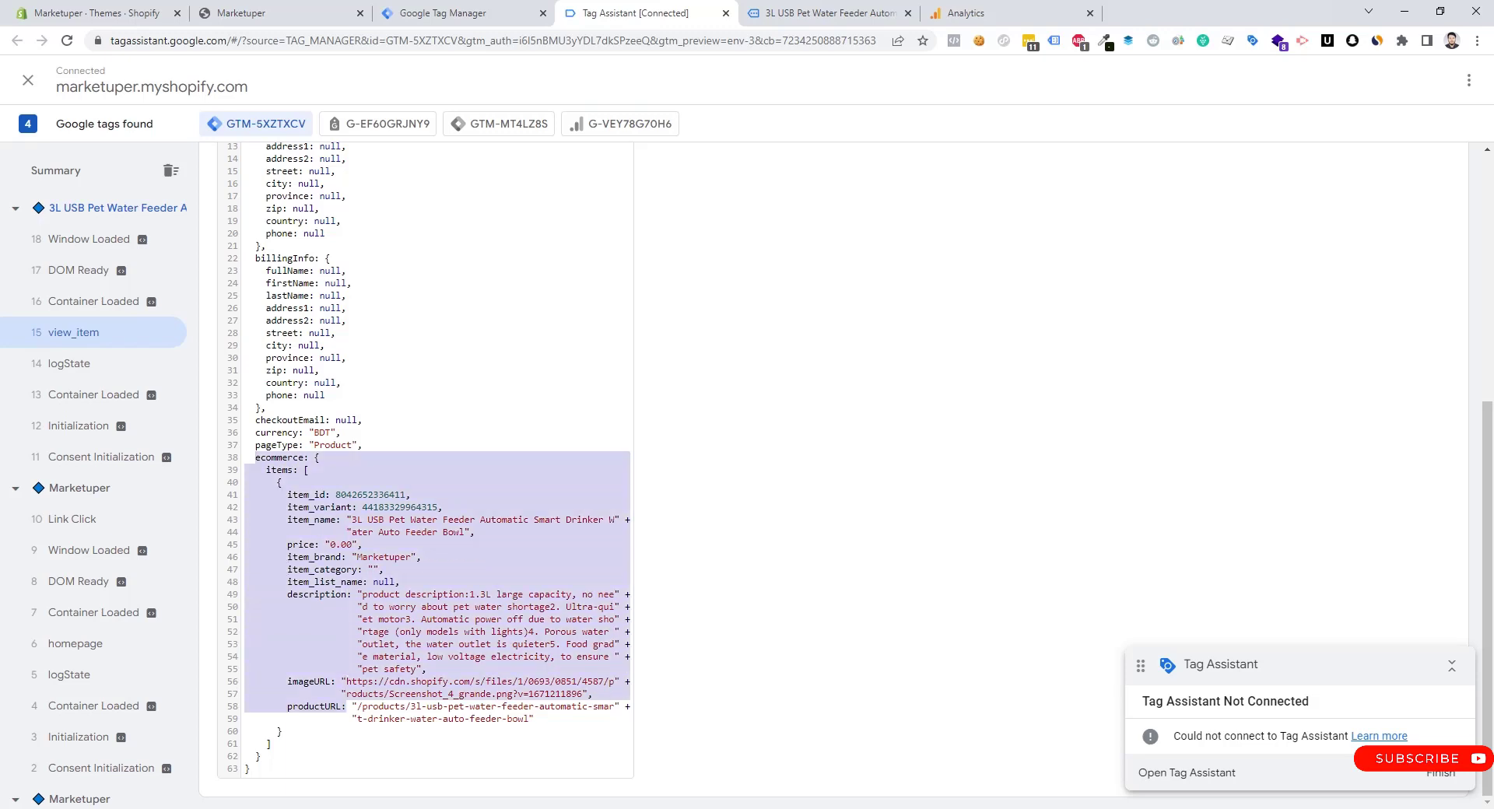
click(363, 445)
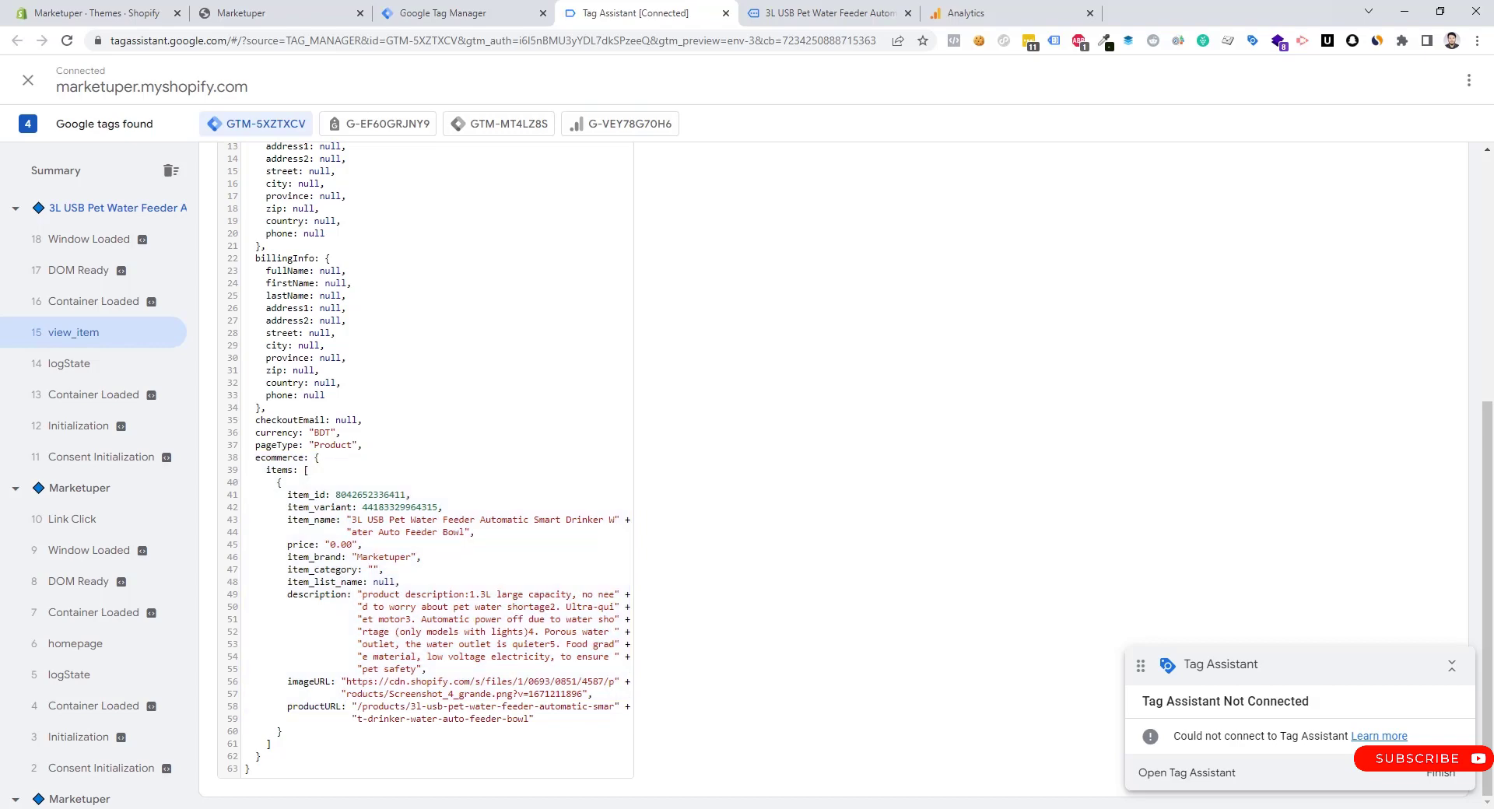
Step: Return to Google Tag Manager and start a new trigger of the Custom Event type
click(474, 9)
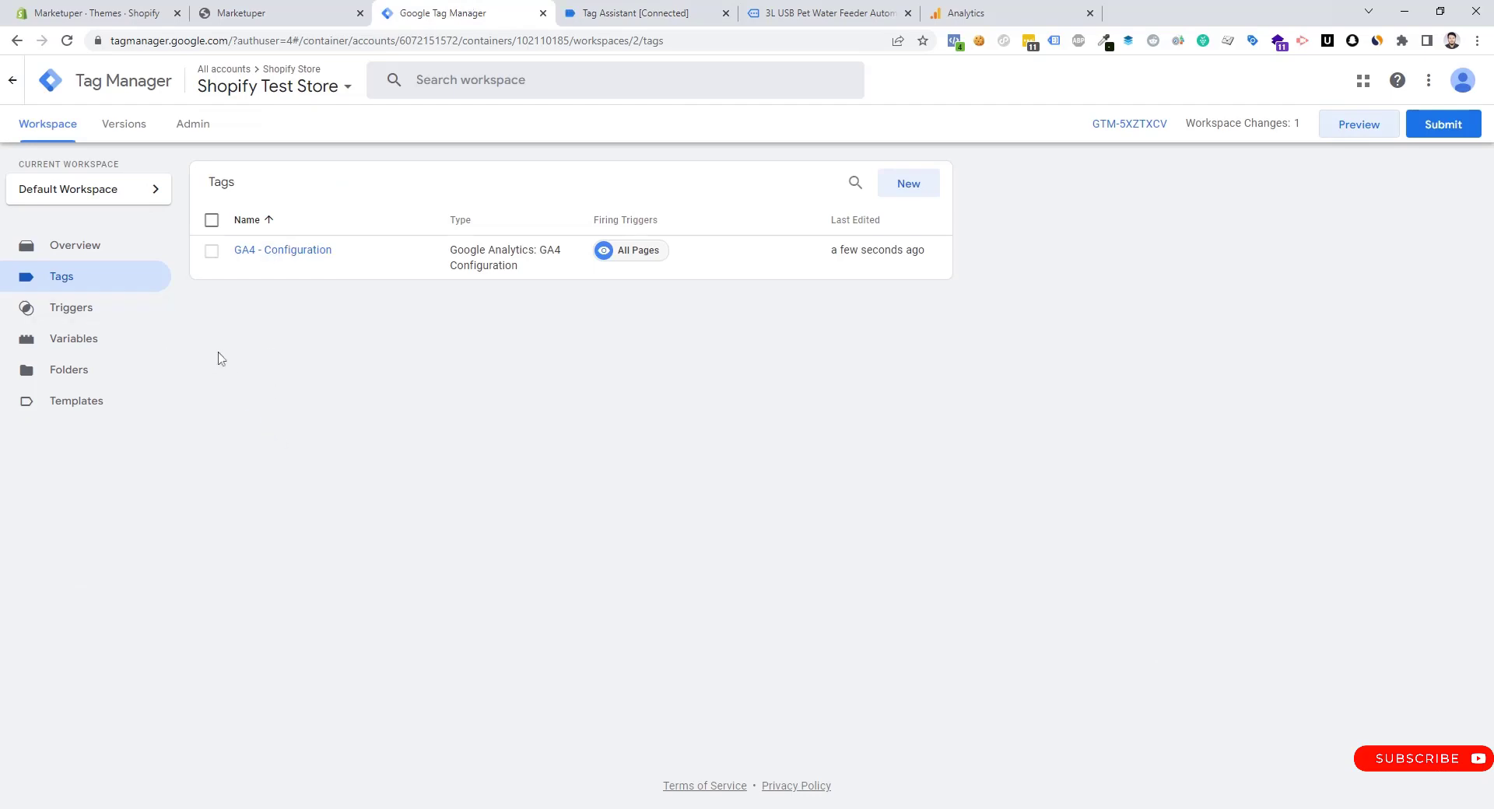
click(69, 310)
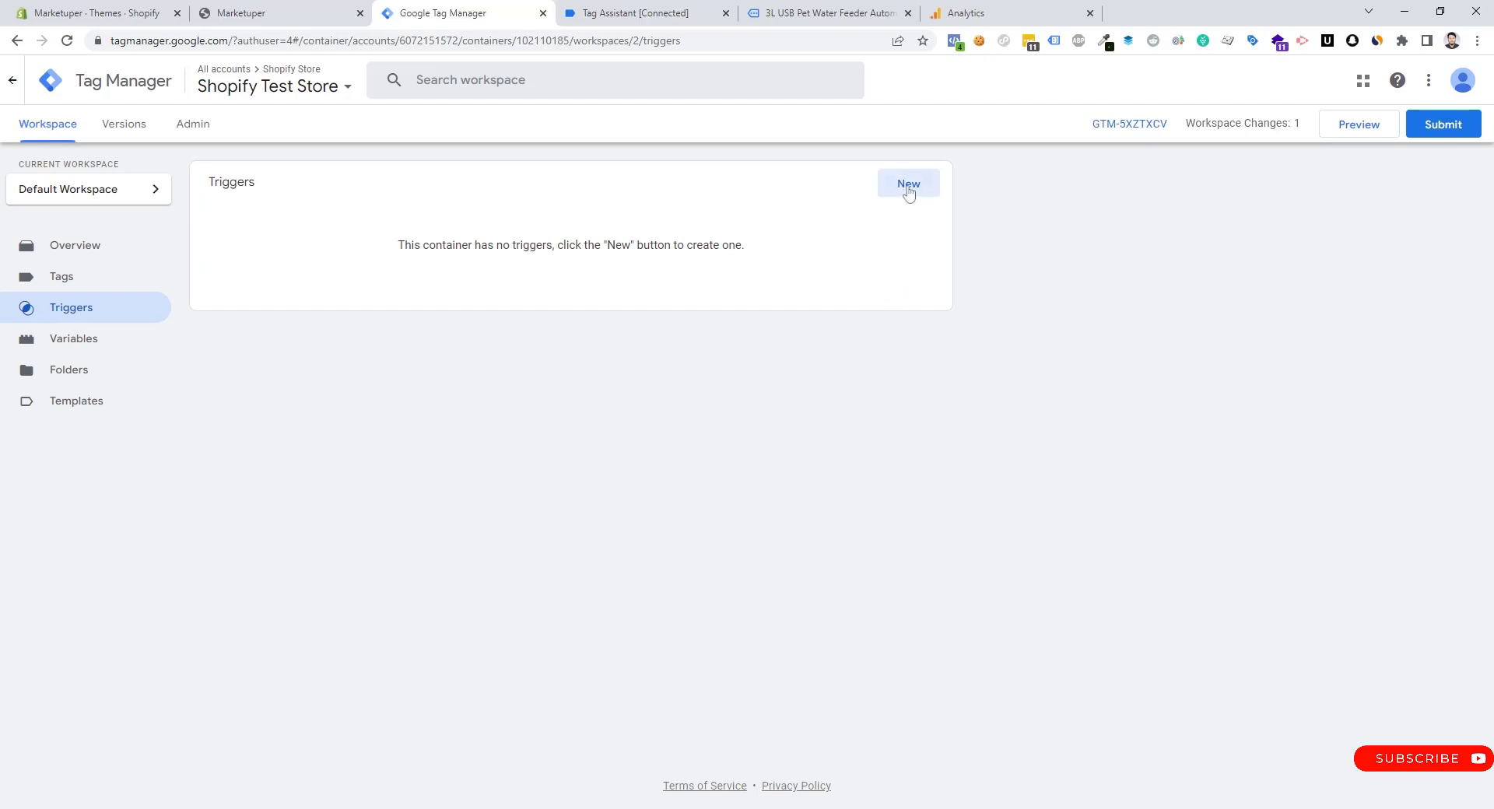
click(908, 191)
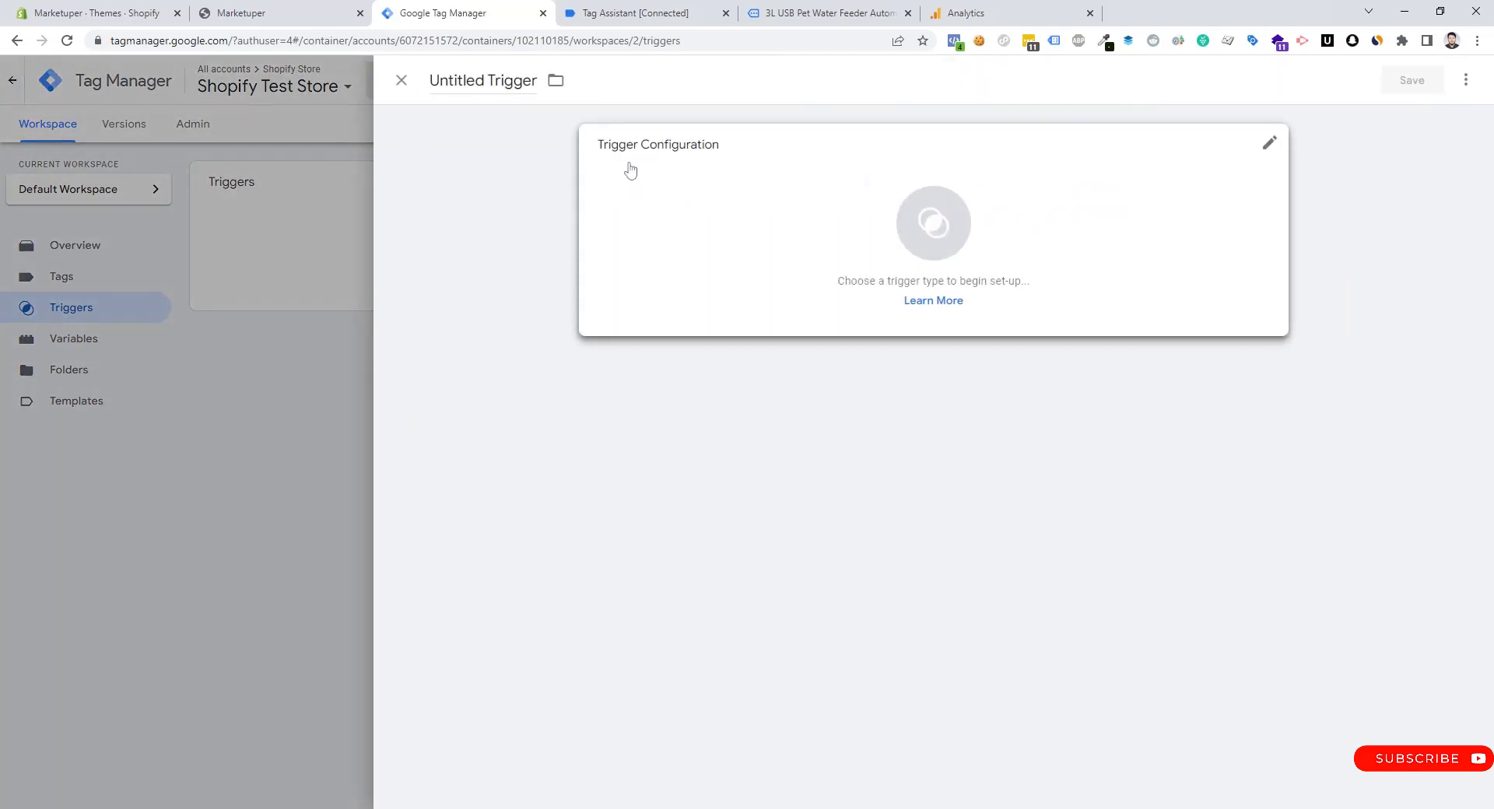
click(799, 185)
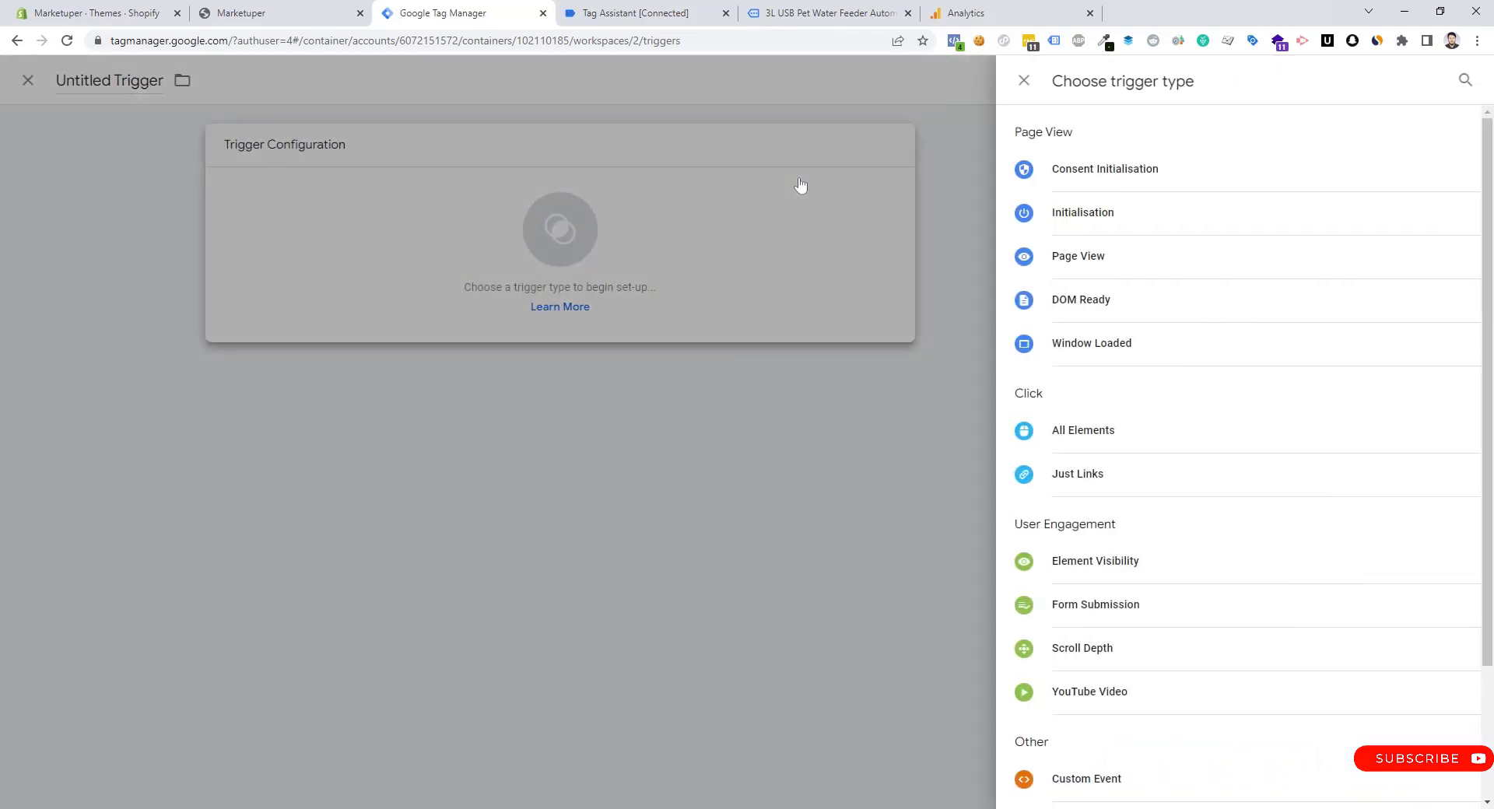
scroll(1170, 553, down, 2)
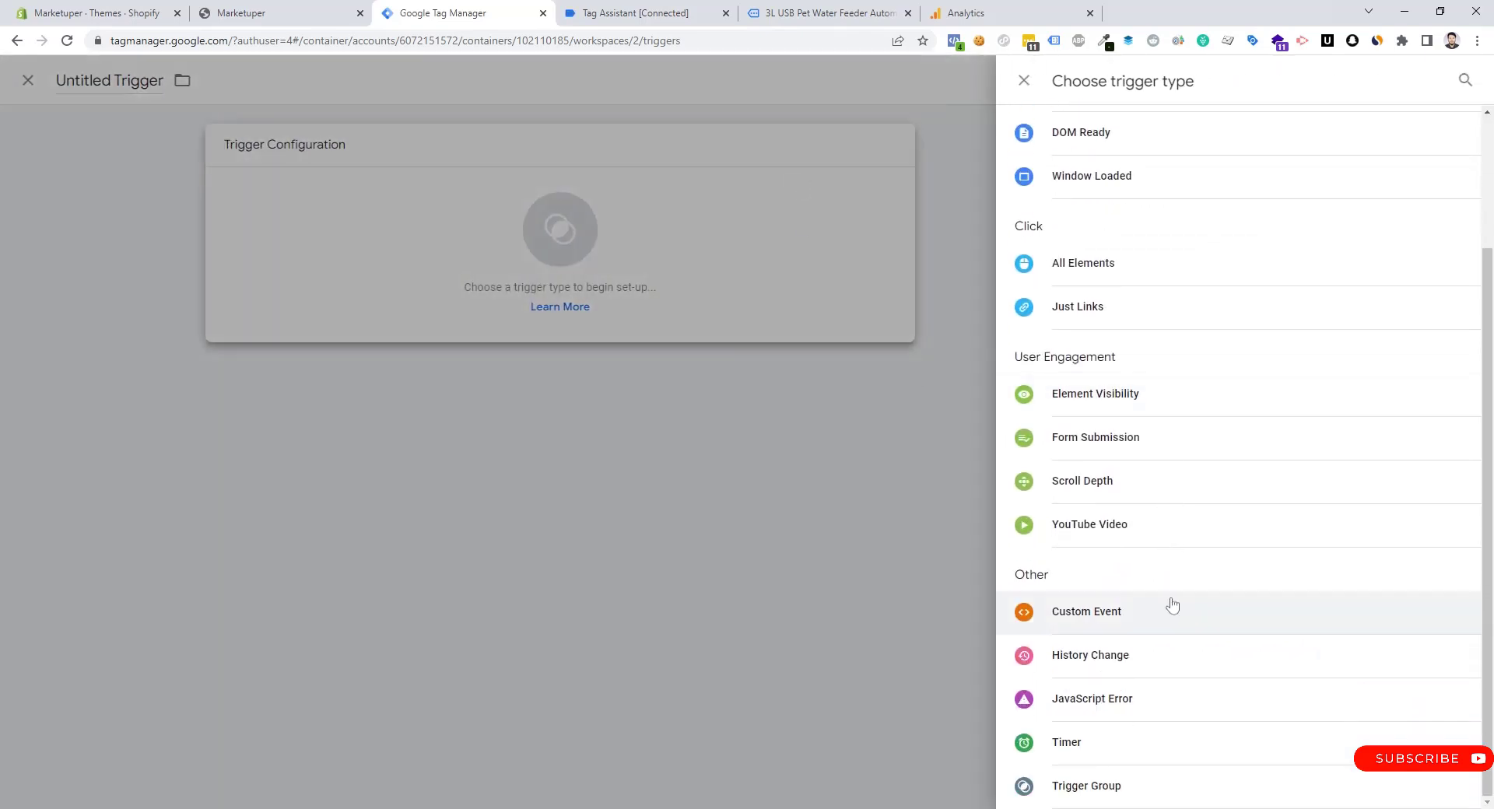
click(1093, 620)
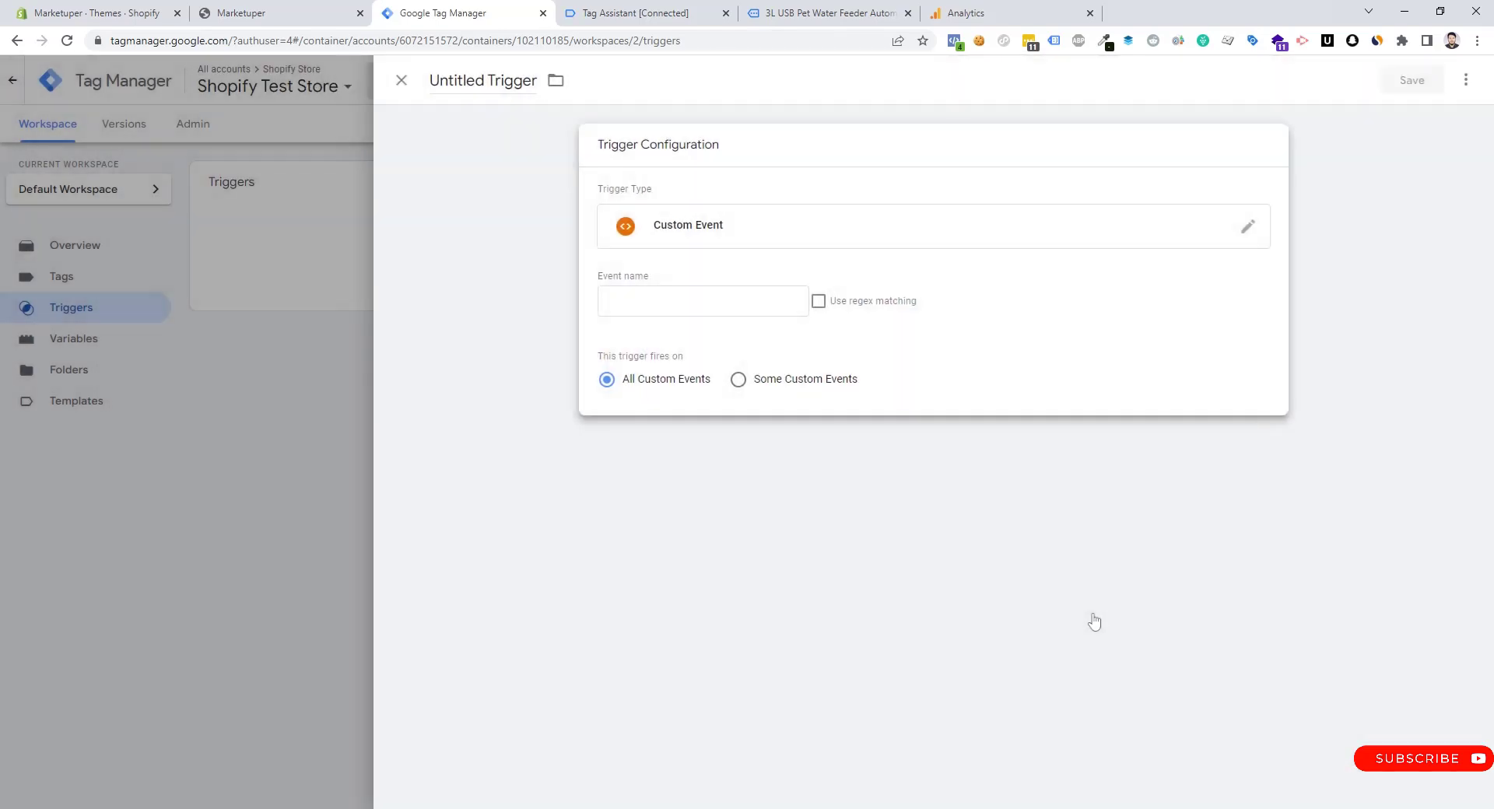
Step: Copy the event name view_item from Tag Assistant's API call and enter it as the Custom Event trigger's event name in Google Tag Manager
click(673, 6)
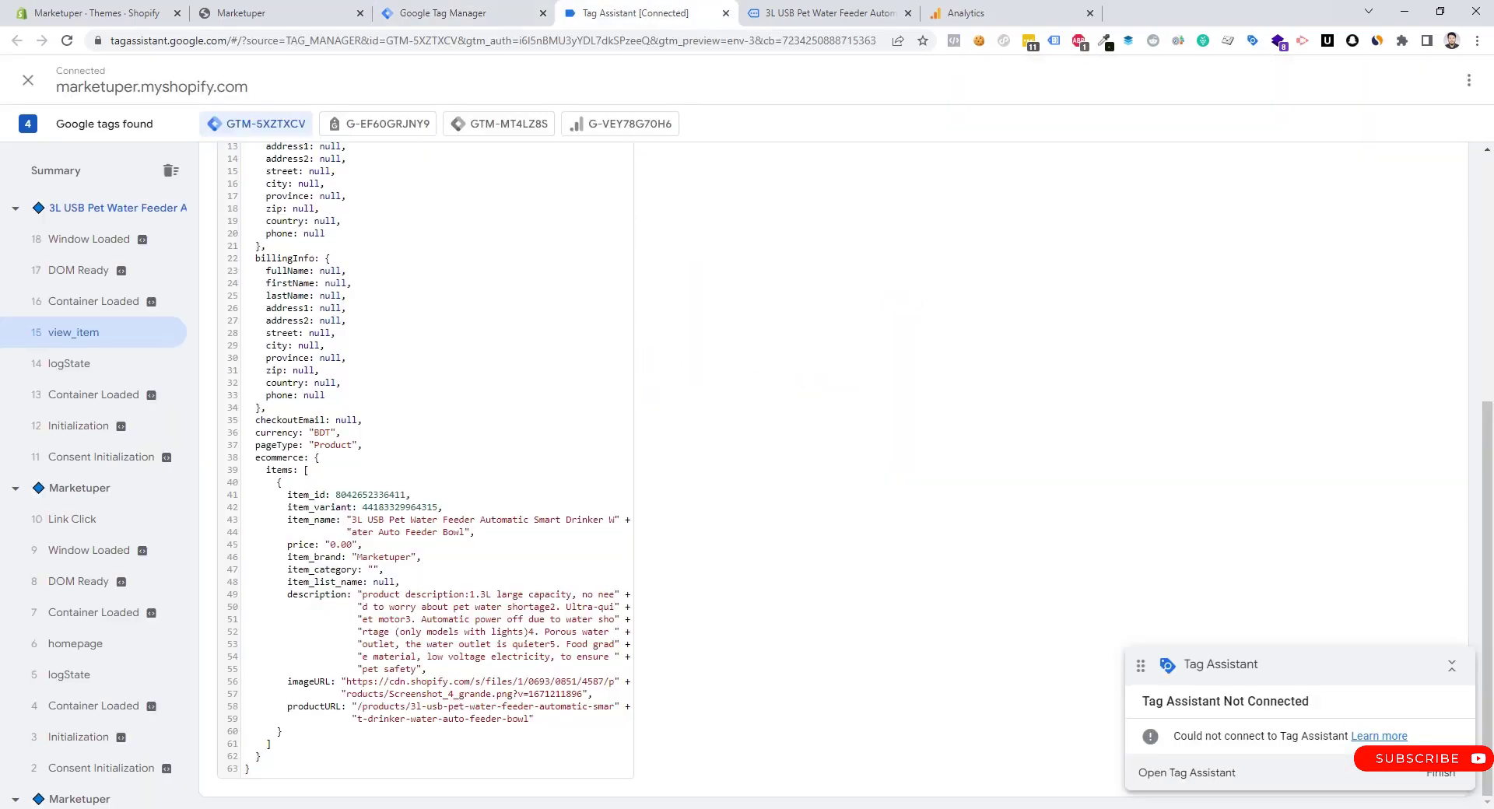
scroll(534, 398, up, 5)
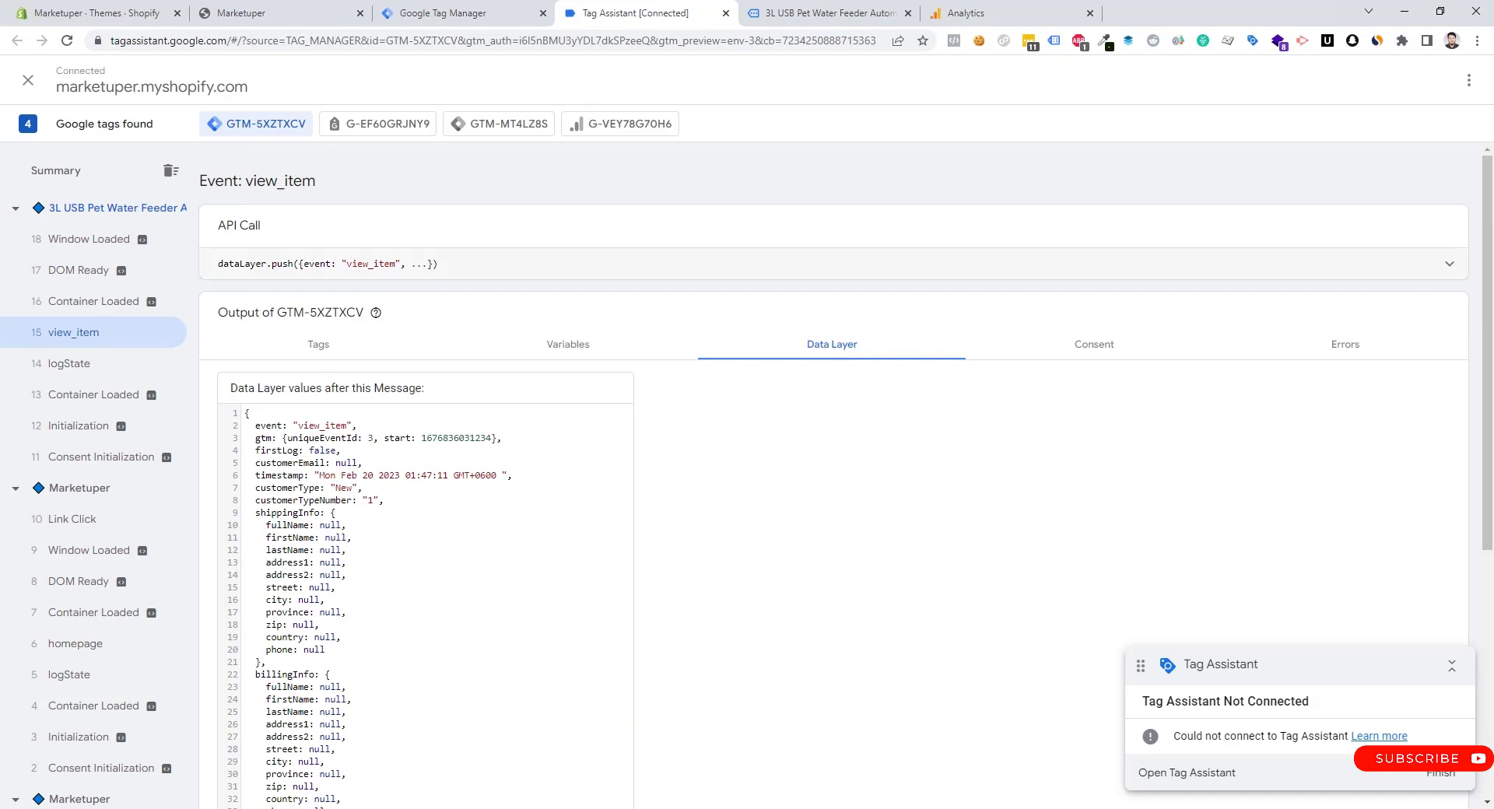
double_click(371, 264)
key(ctrl+c)
click(469, 10)
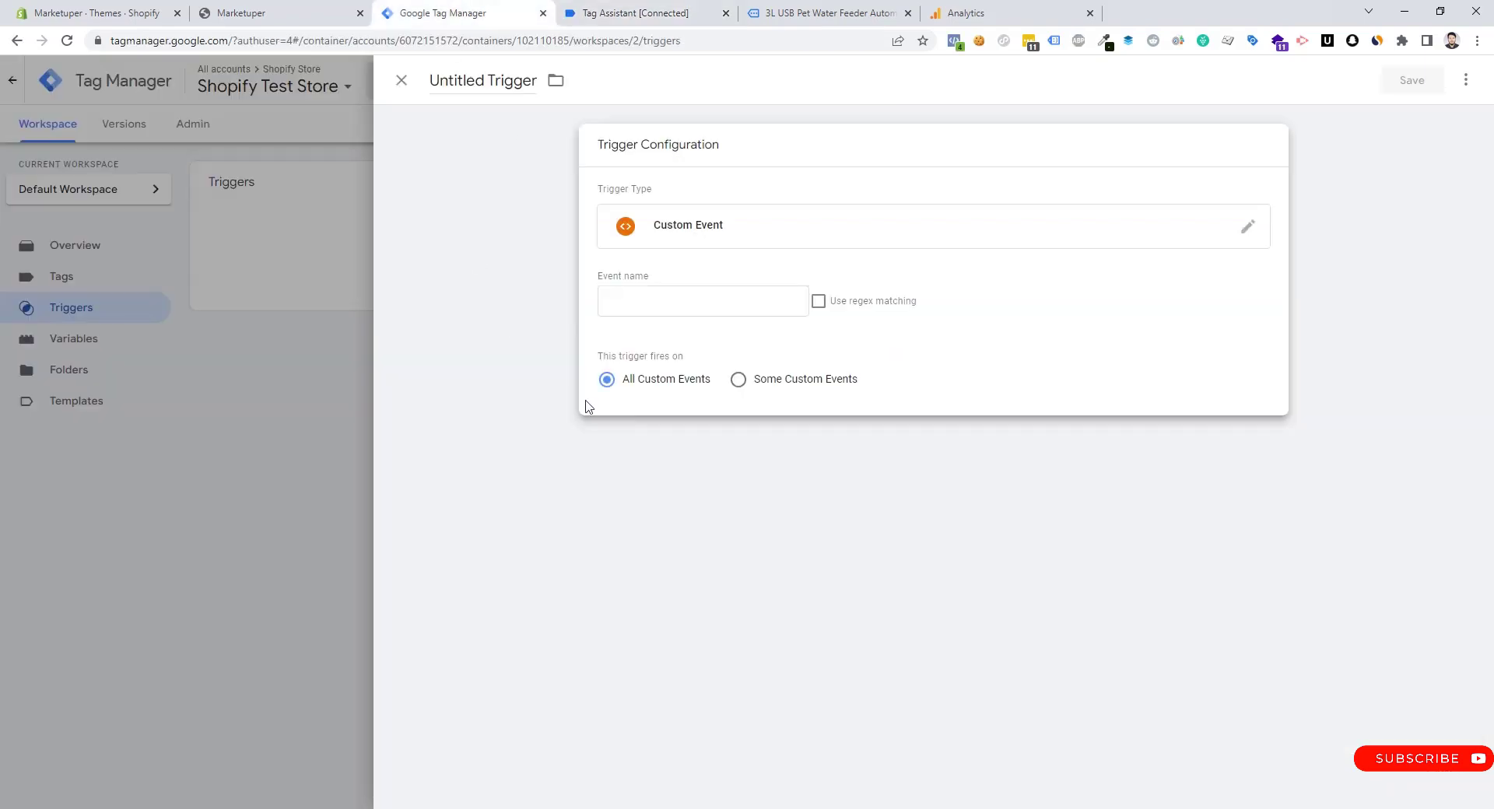
click(703, 301)
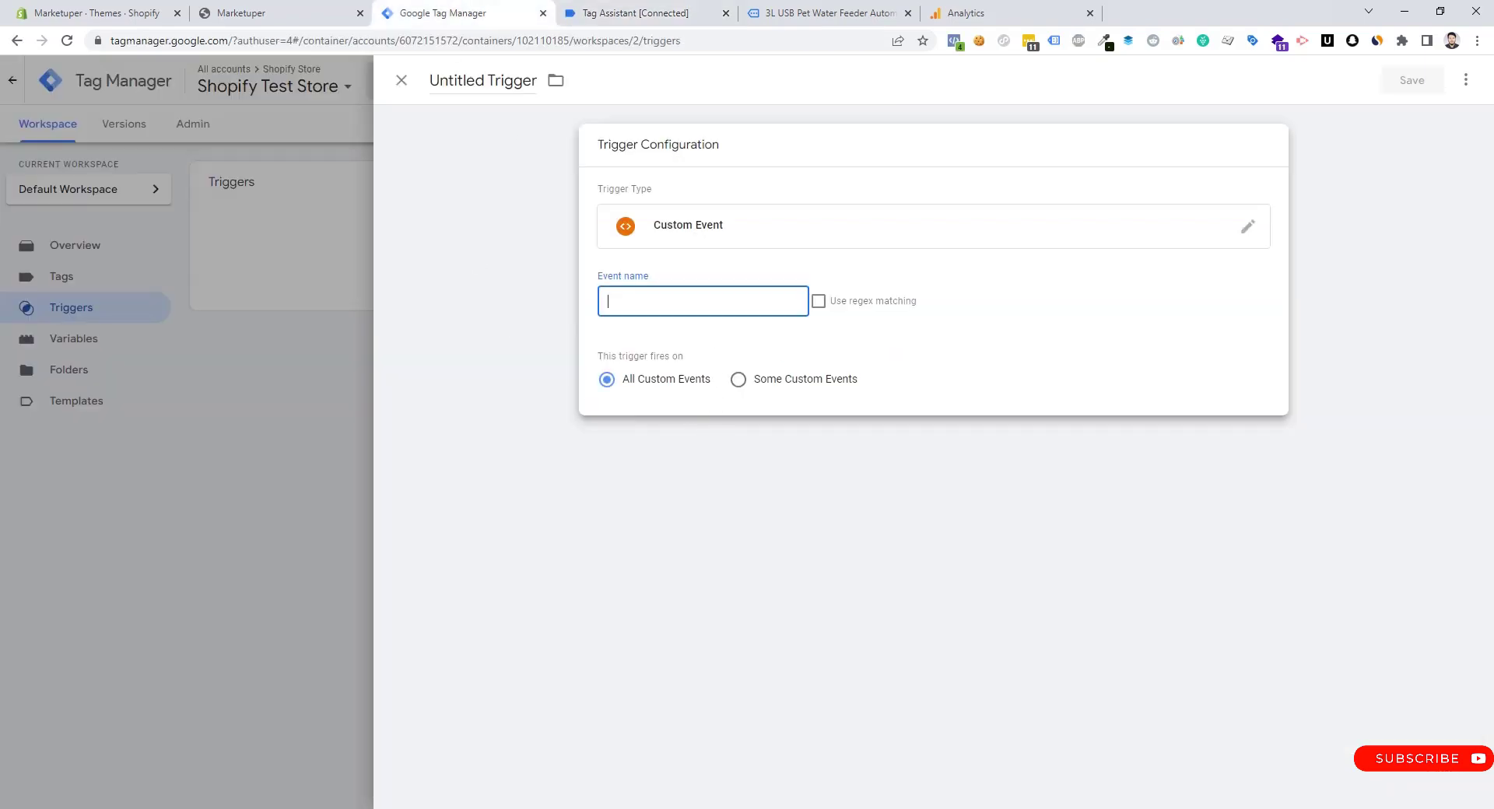
key(ctrl+v)
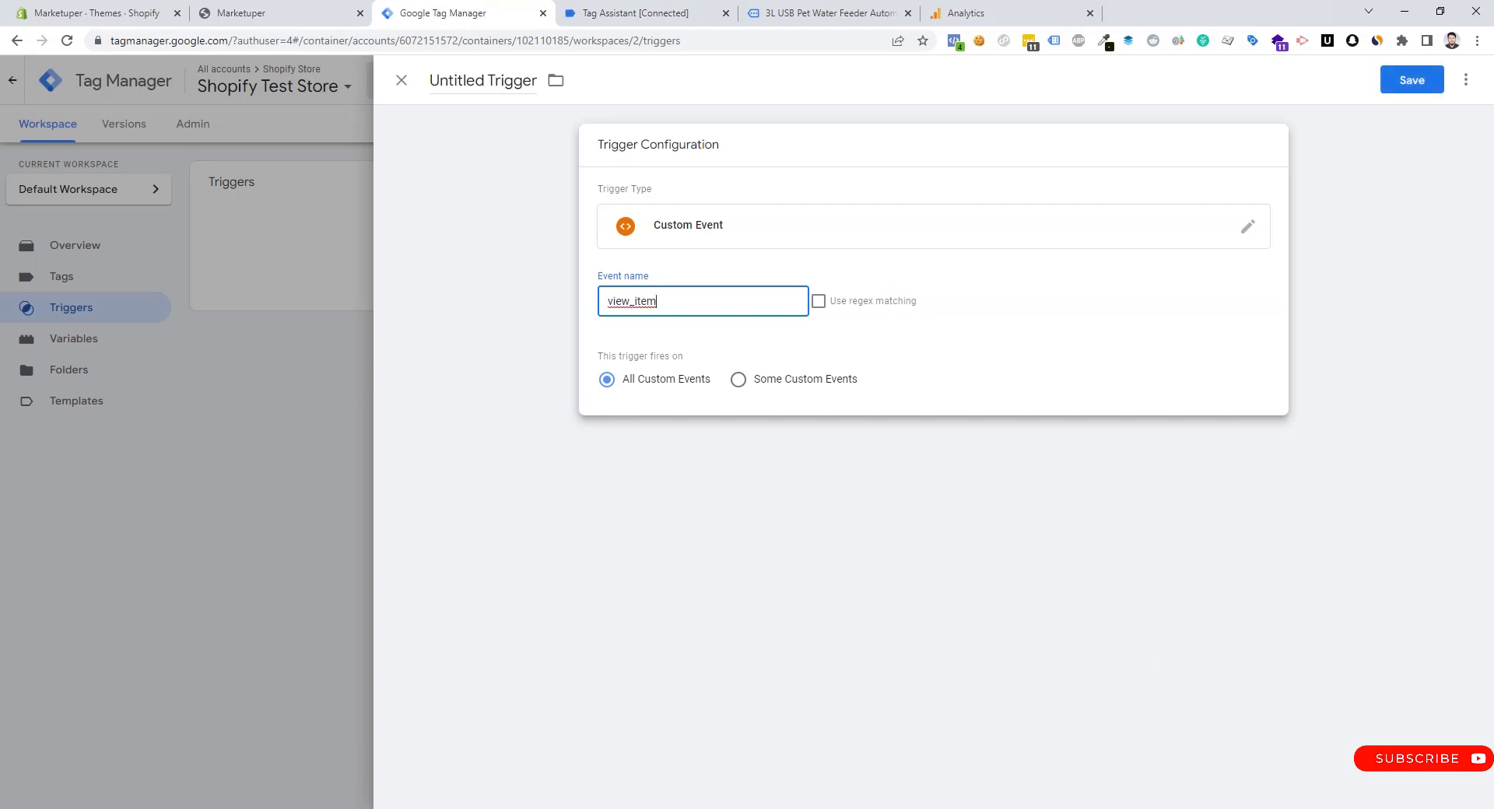
Step: Name the trigger "View Item - Event" and save it
click(483, 81)
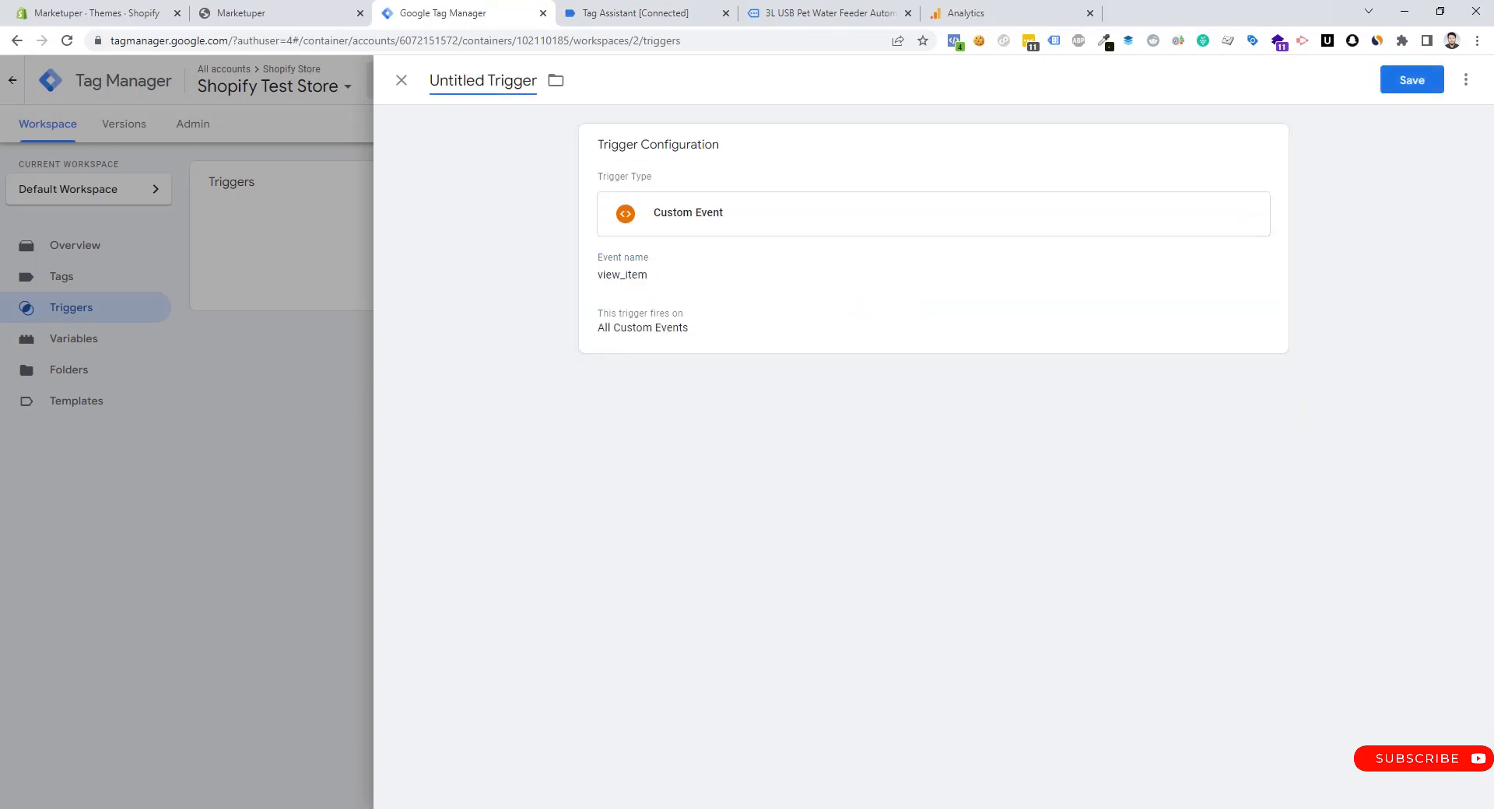
key(ctrl+a)
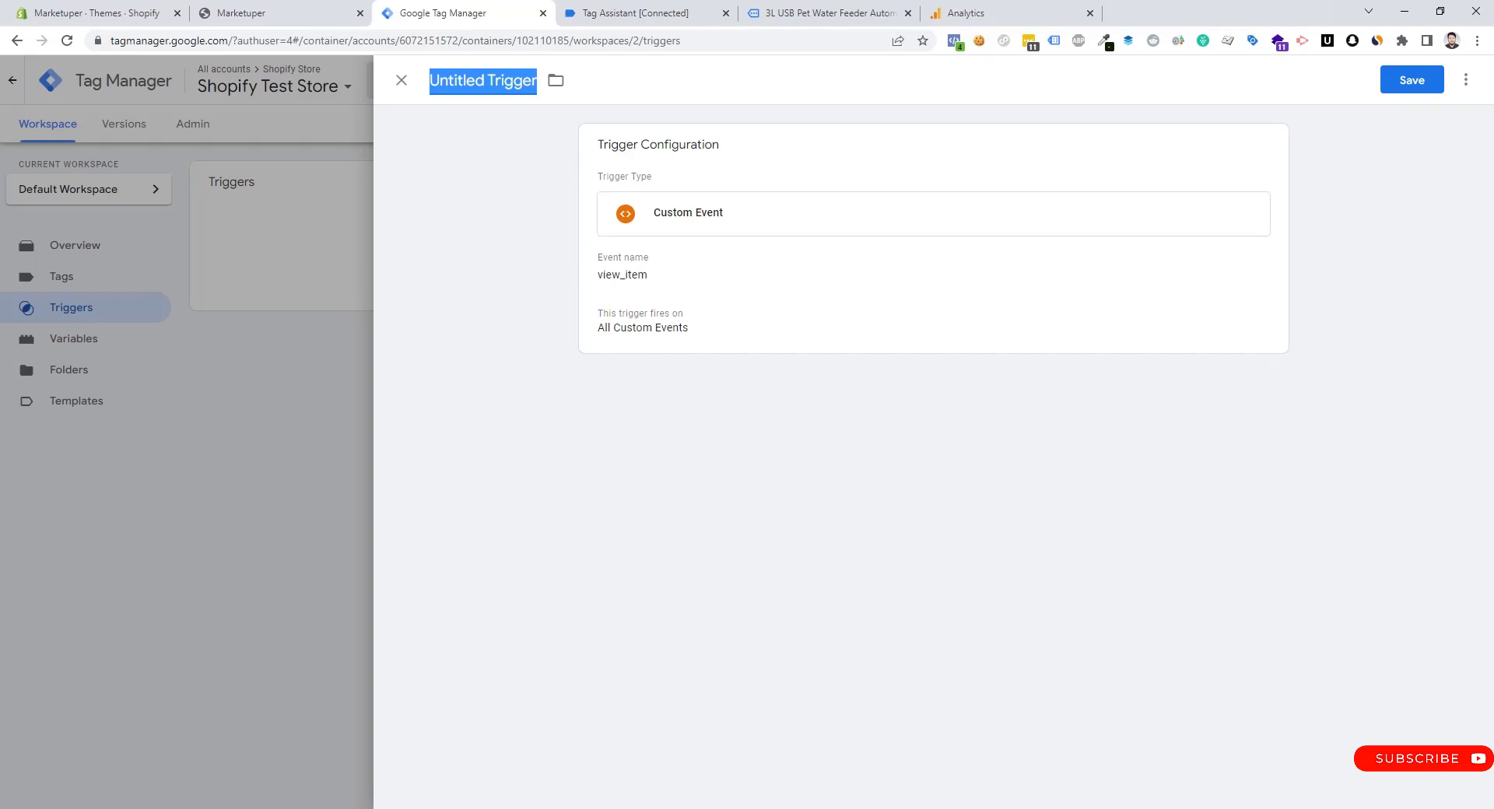
text(View )
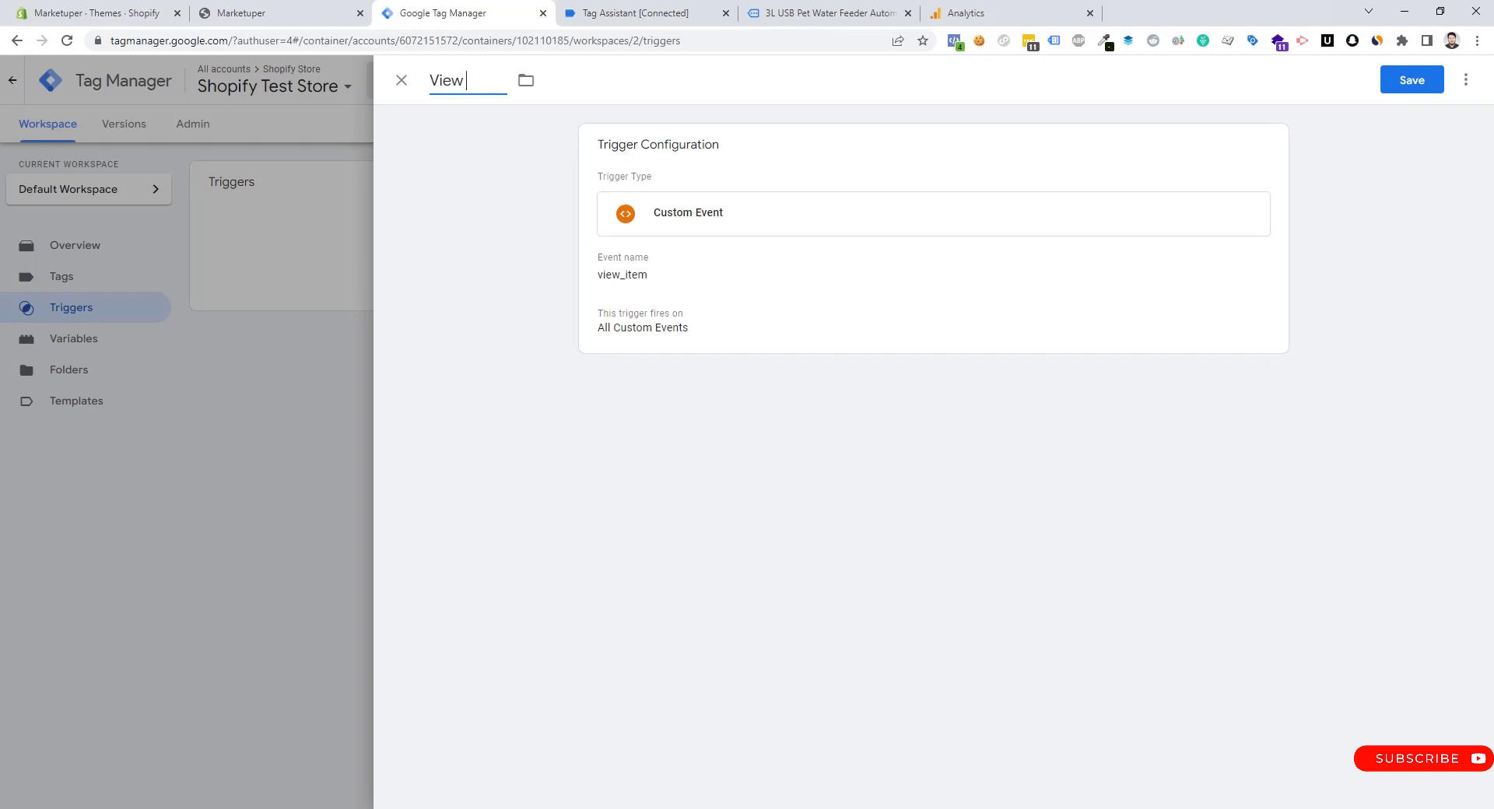
text(Item - Event)
click(1407, 86)
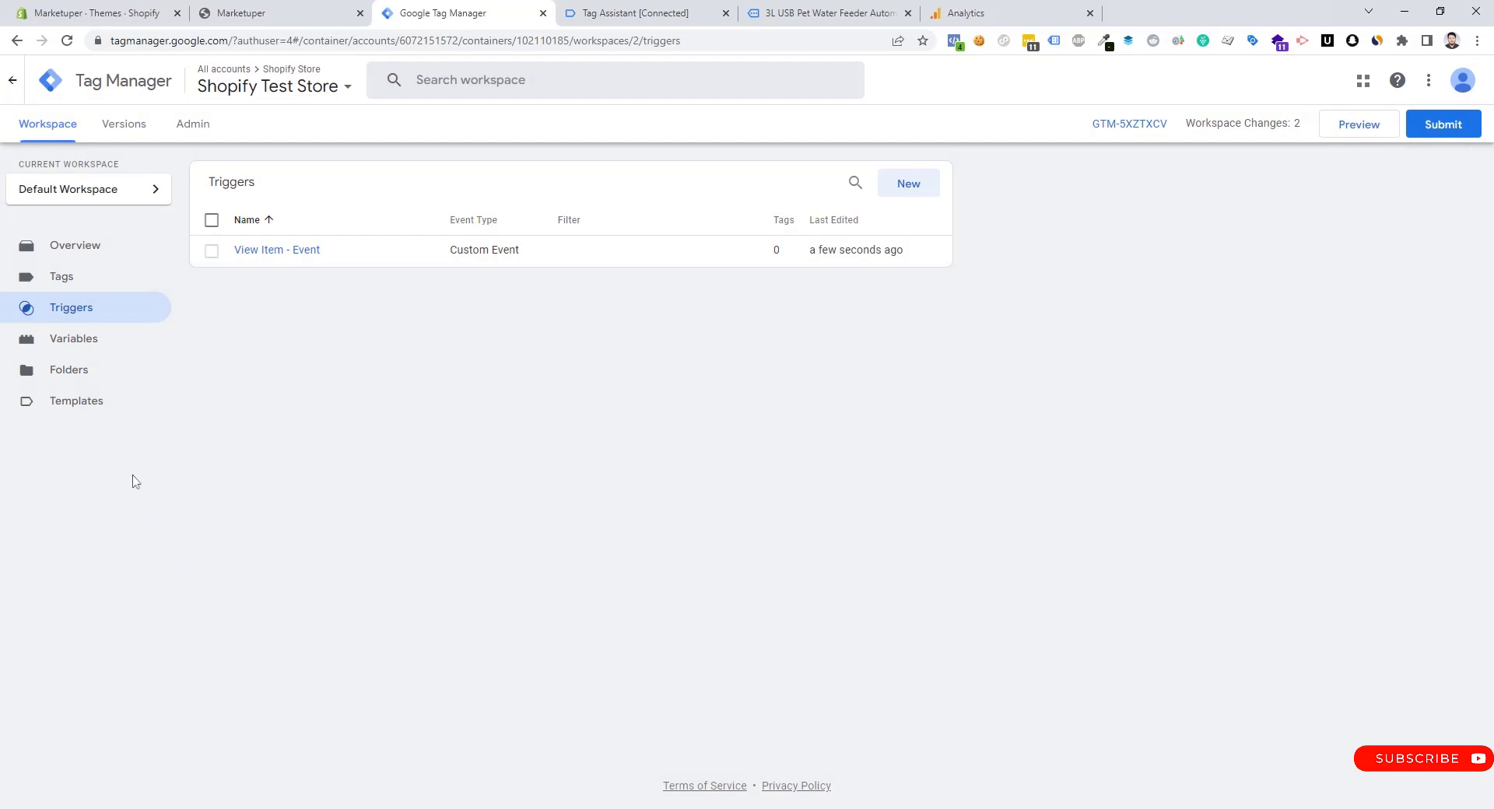
Step: Start a new user-defined variable, and in Tag Assistant locate and select the ecommerce key in the view_item event's data layer
click(84, 348)
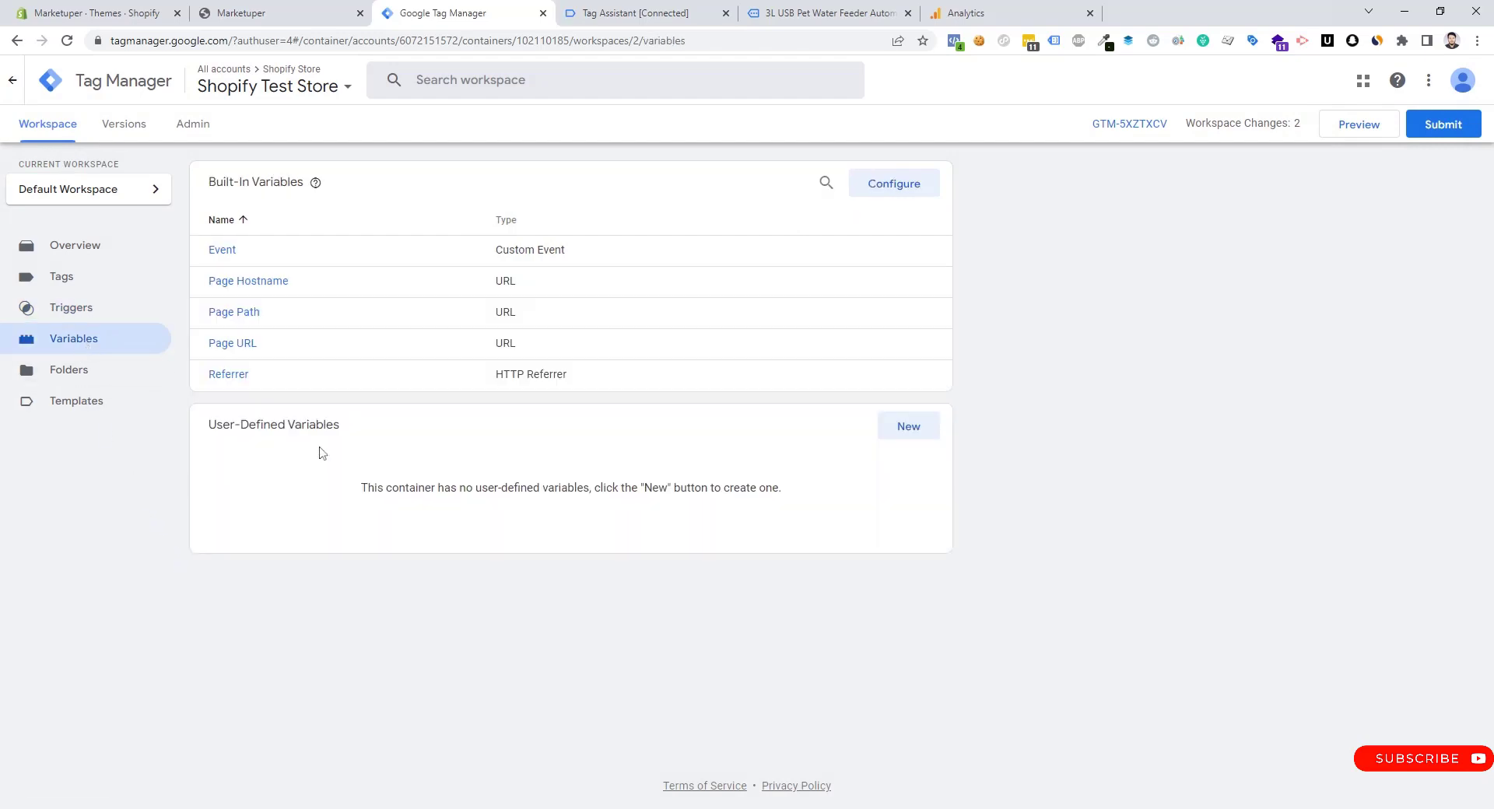
click(908, 432)
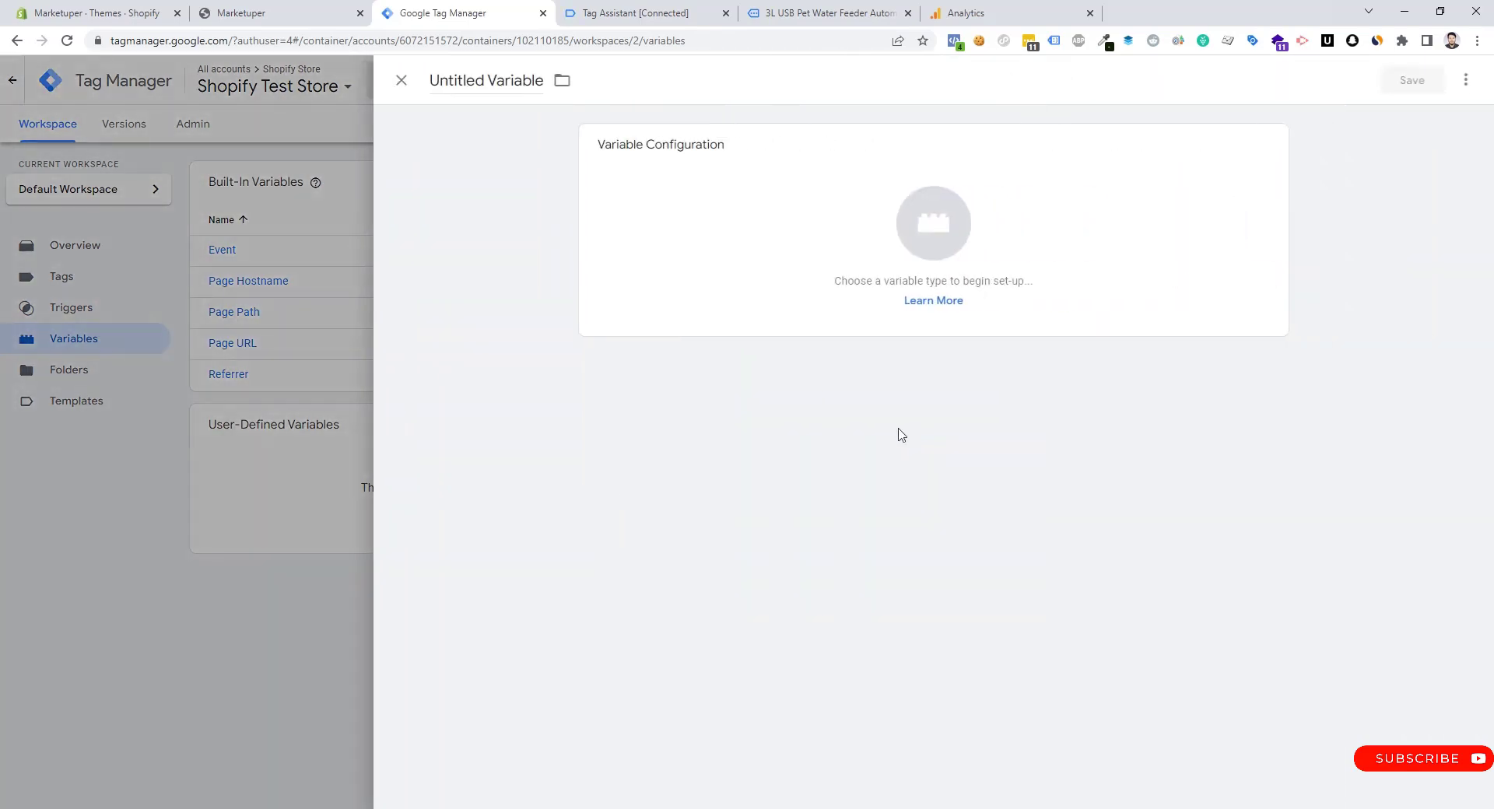
click(637, 6)
scroll(498, 294, down, 5)
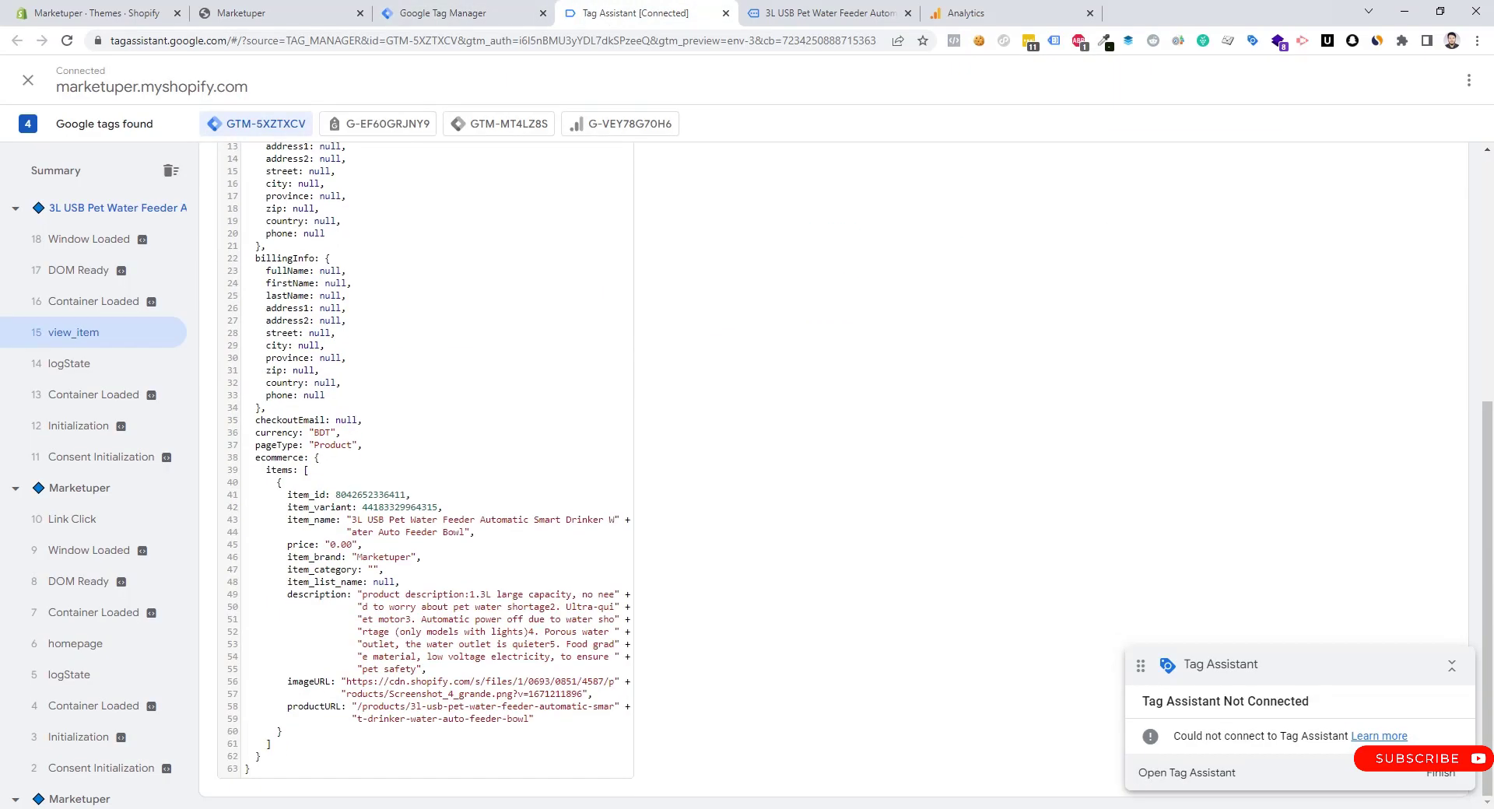
drag(255, 457, 336, 607)
click(235, 476)
double_click(266, 458)
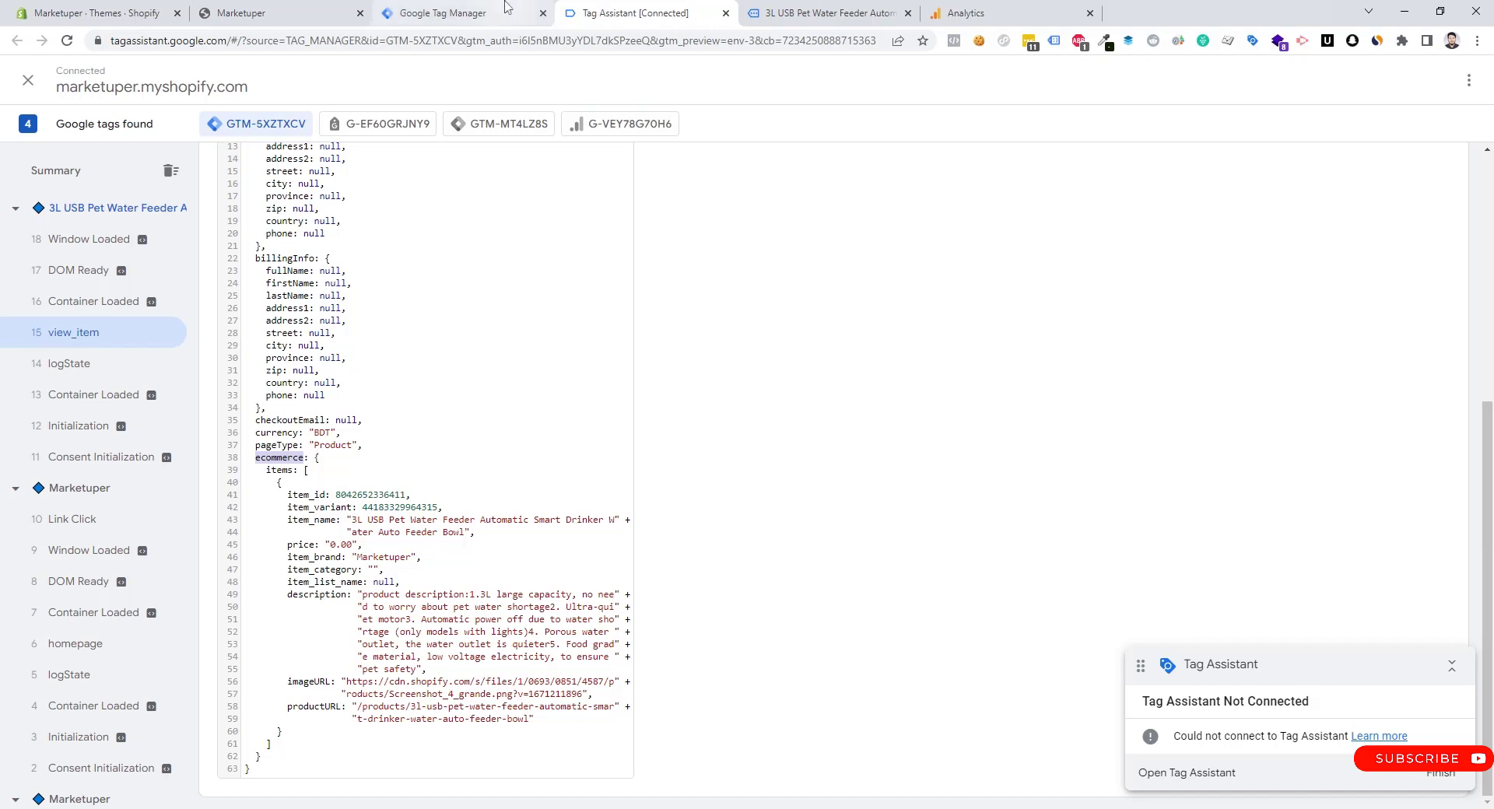
Step: Back in Google Tag Manager, make the untitled variable a Data Layer Variable and enter ecommerce as its data layer variable name
click(444, 13)
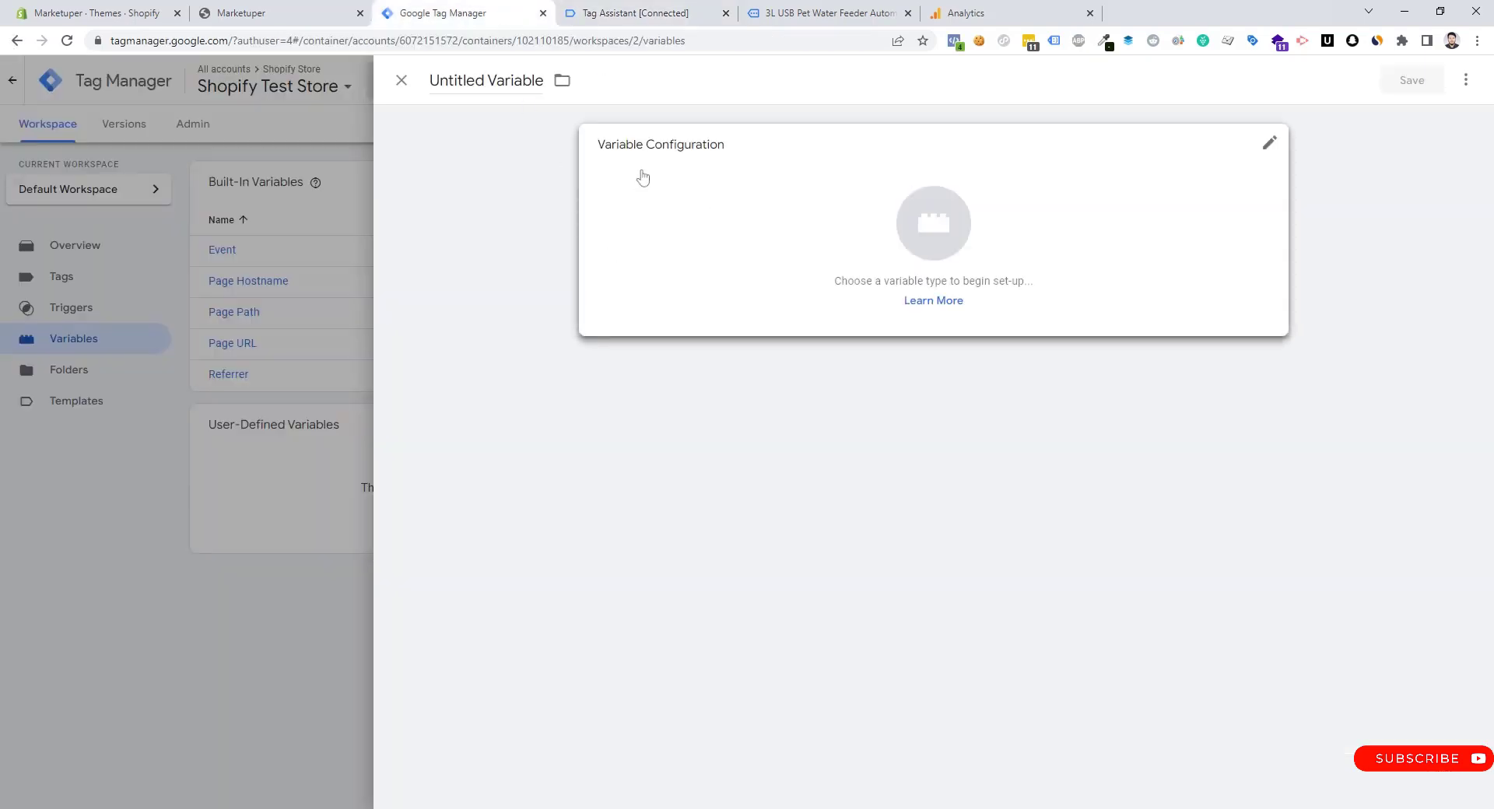
click(806, 207)
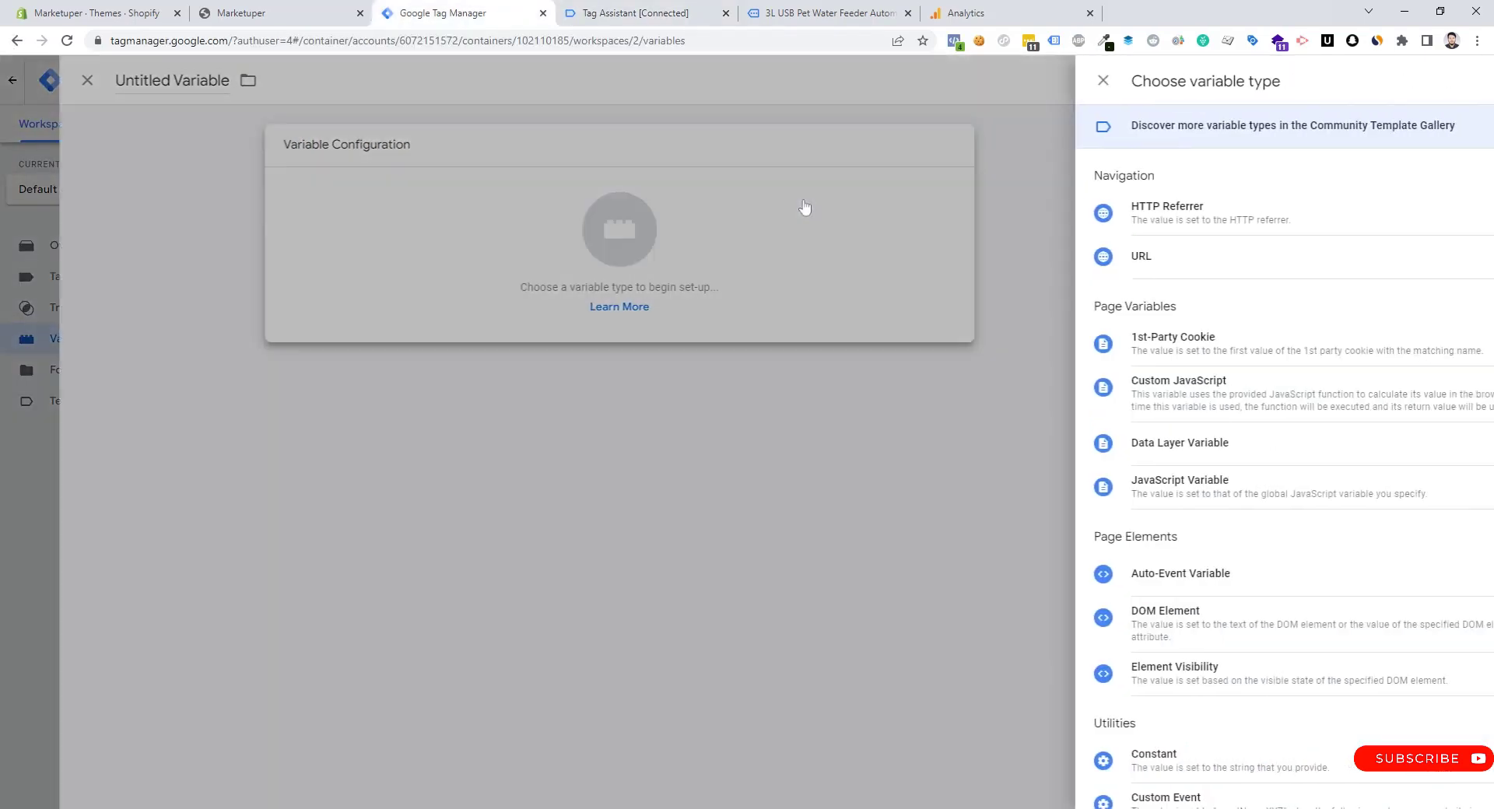
scroll(1329, 585, down, 4)
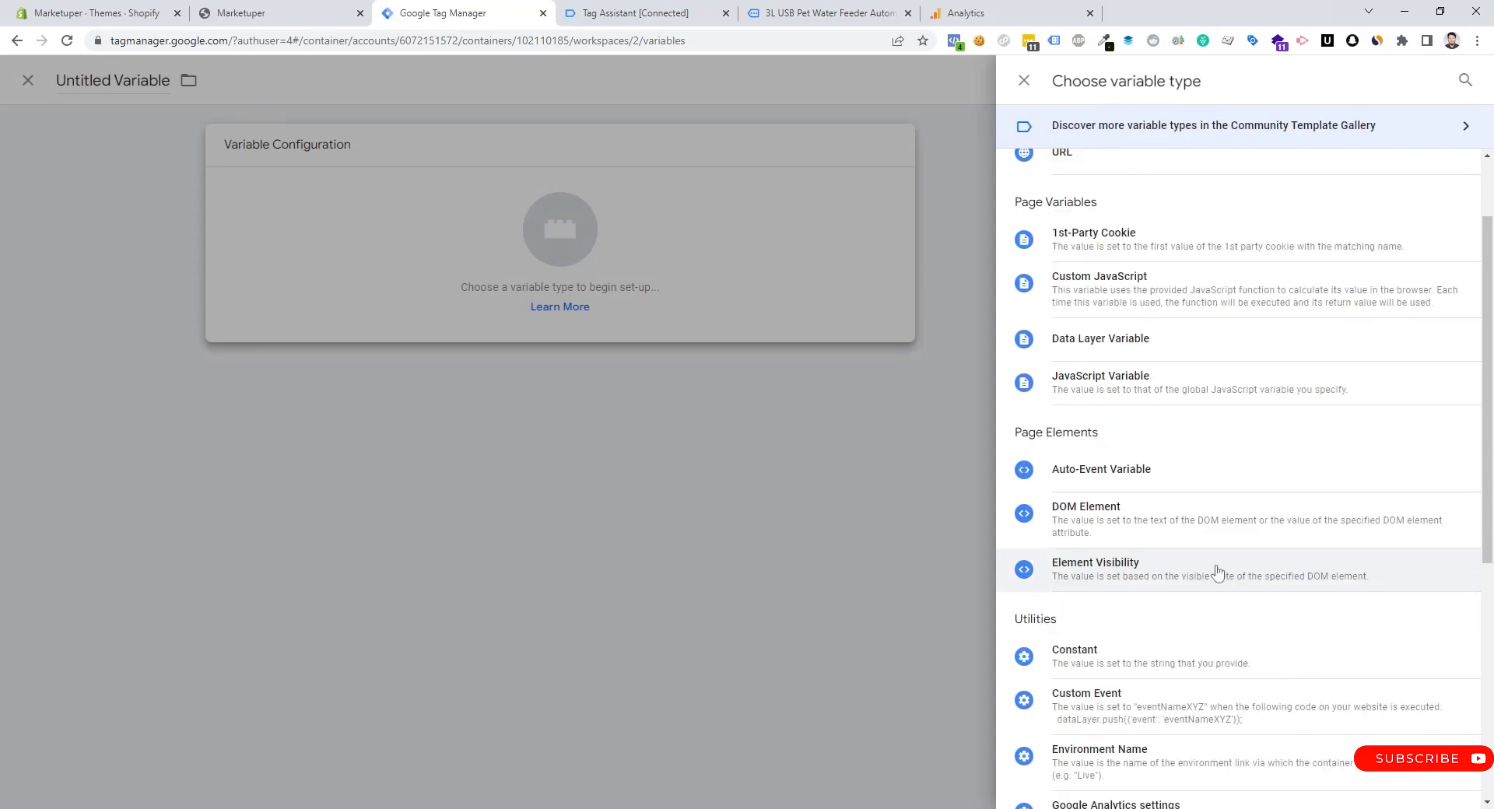
scroll(1215, 476, up, 3)
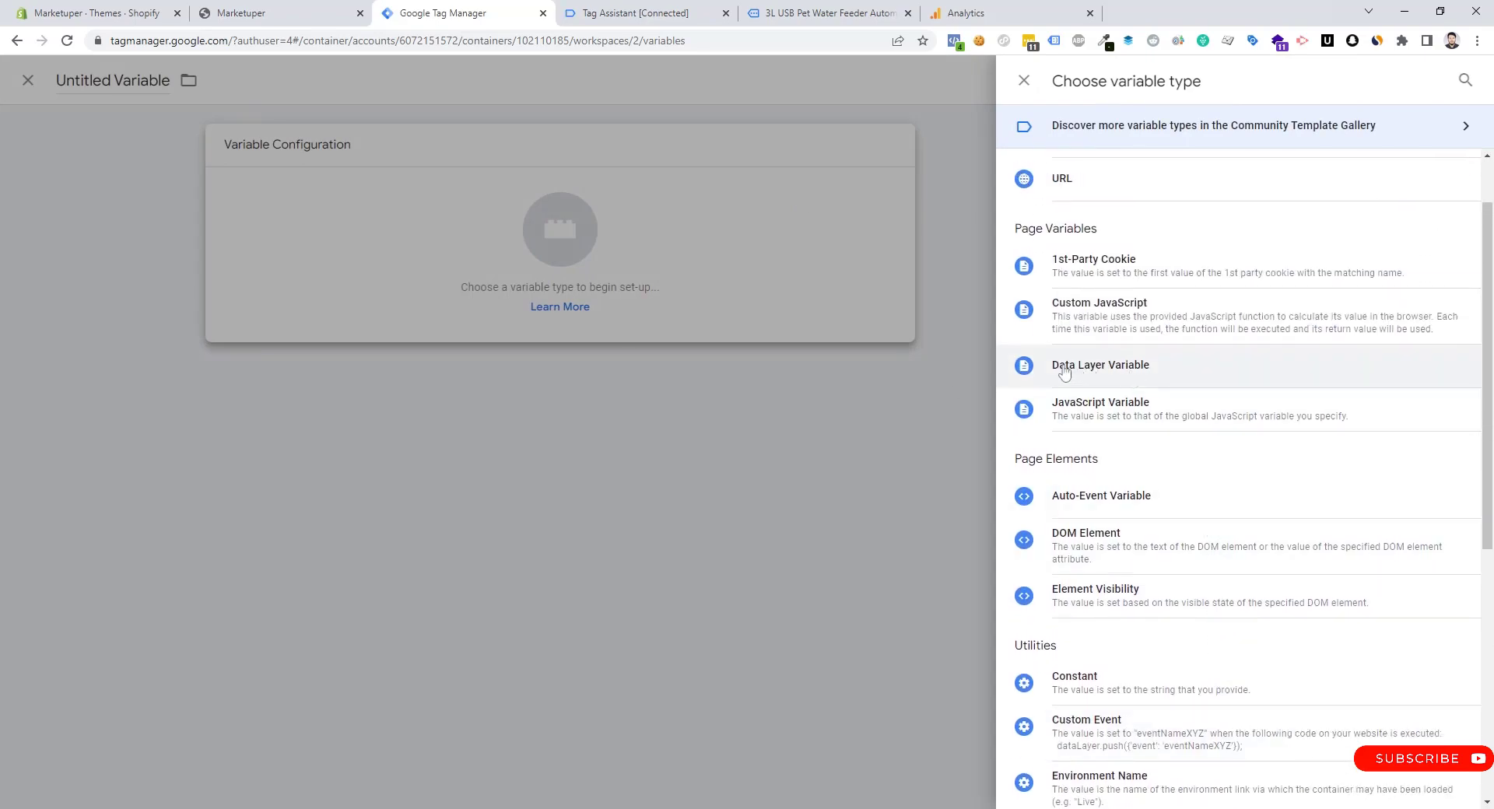
click(1108, 373)
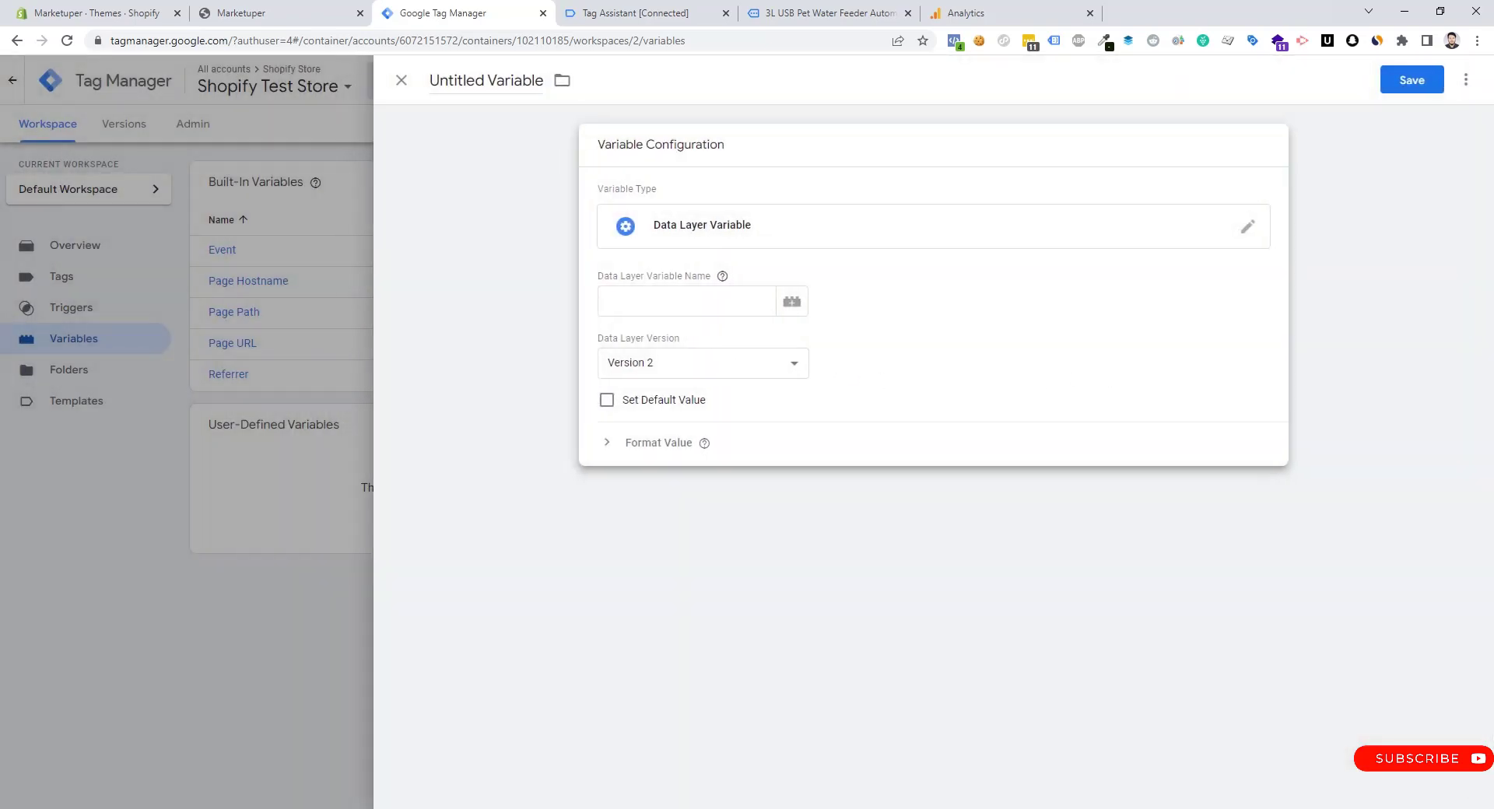
click(686, 301)
text(ecommerce)
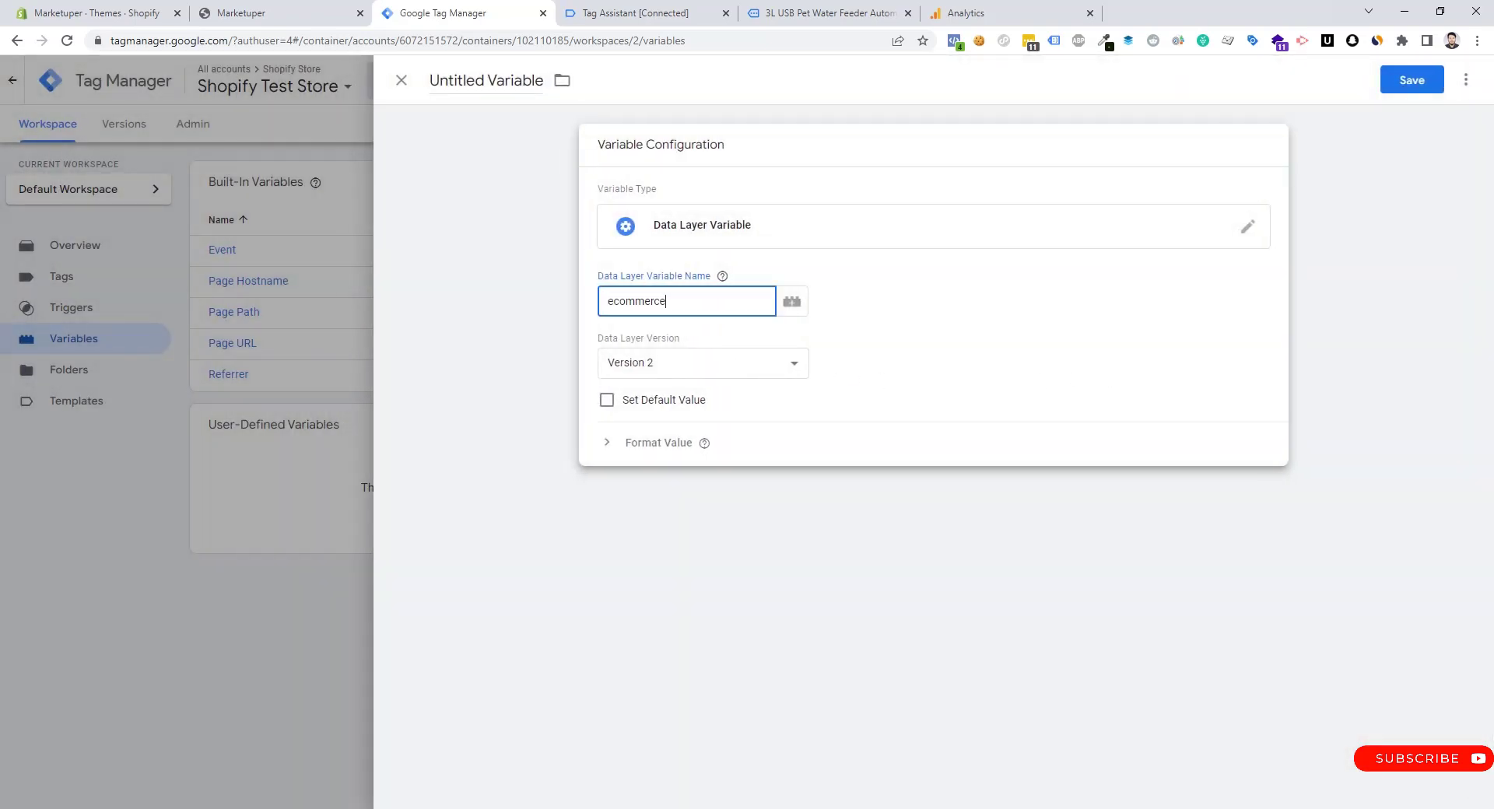
Step: Copy the items key from Tag Assistant's view_item data layer and extend the data layer variable name to ecommerce.items in Google Tag Manager
click(625, 11)
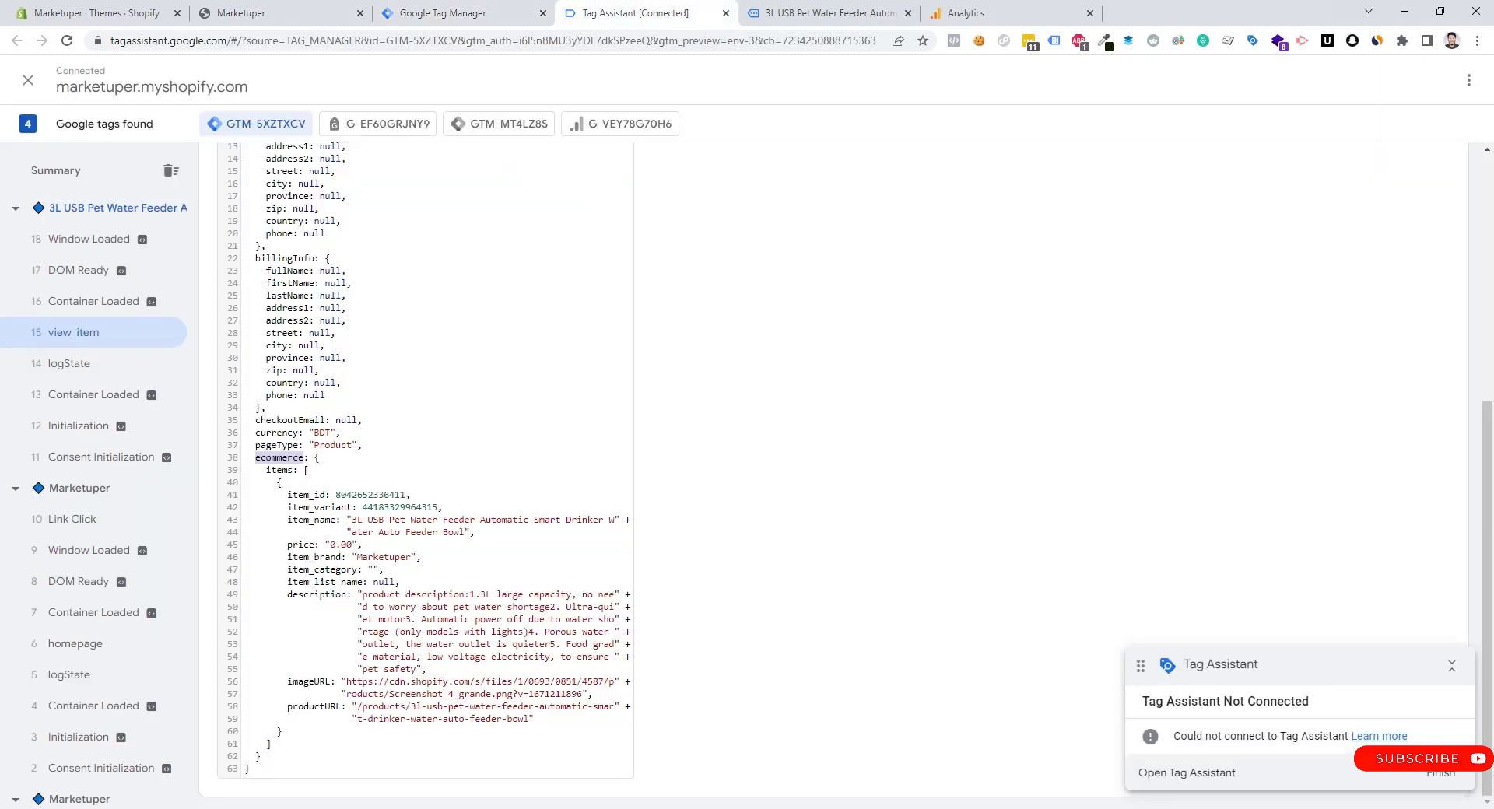
click(268, 470)
double_click(278, 470)
key(ctrl+c)
click(479, 13)
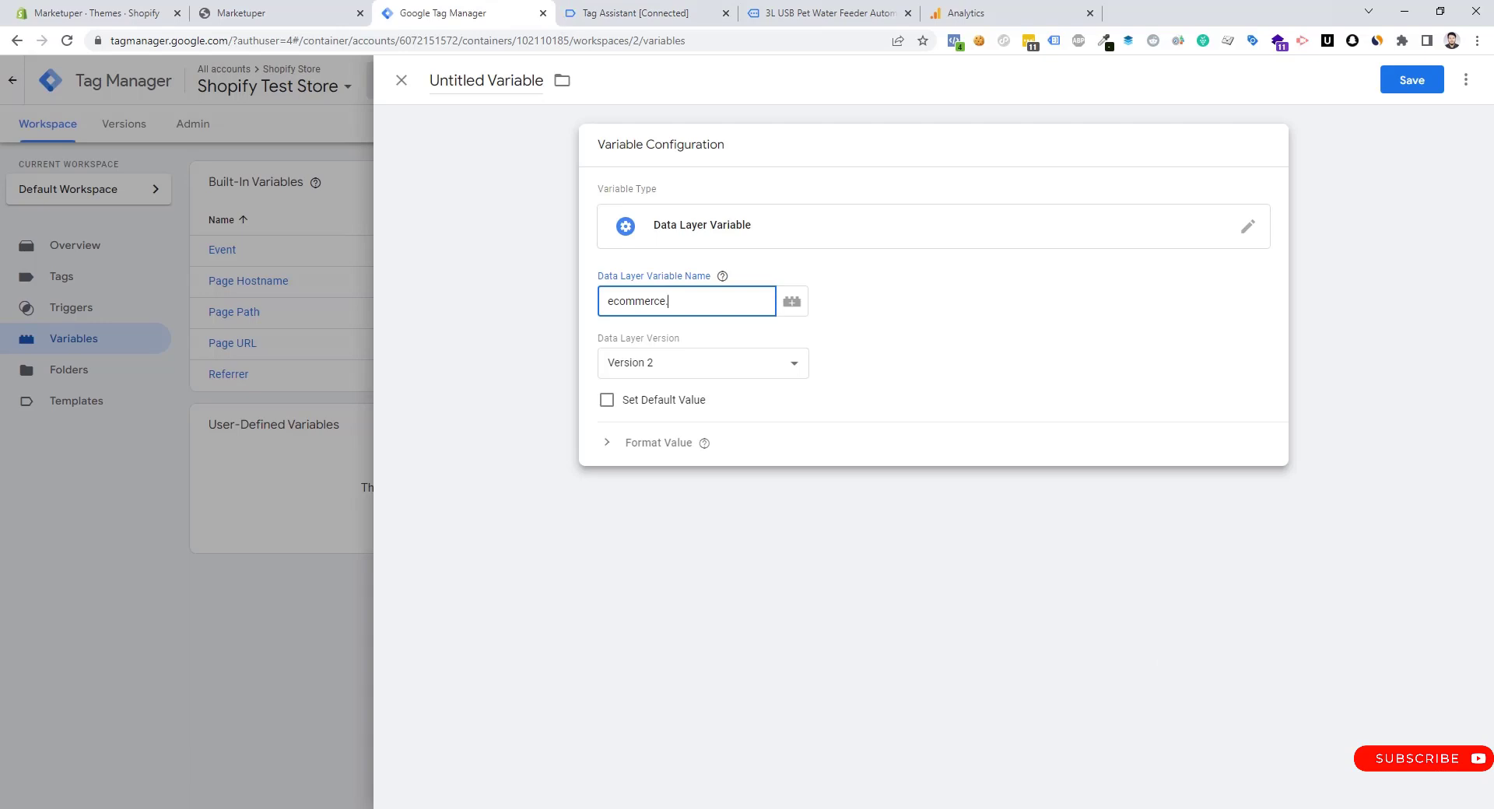
key(ctrl+v)
Step: Name the variable "dlv - GA4 - items" and save it
click(475, 80)
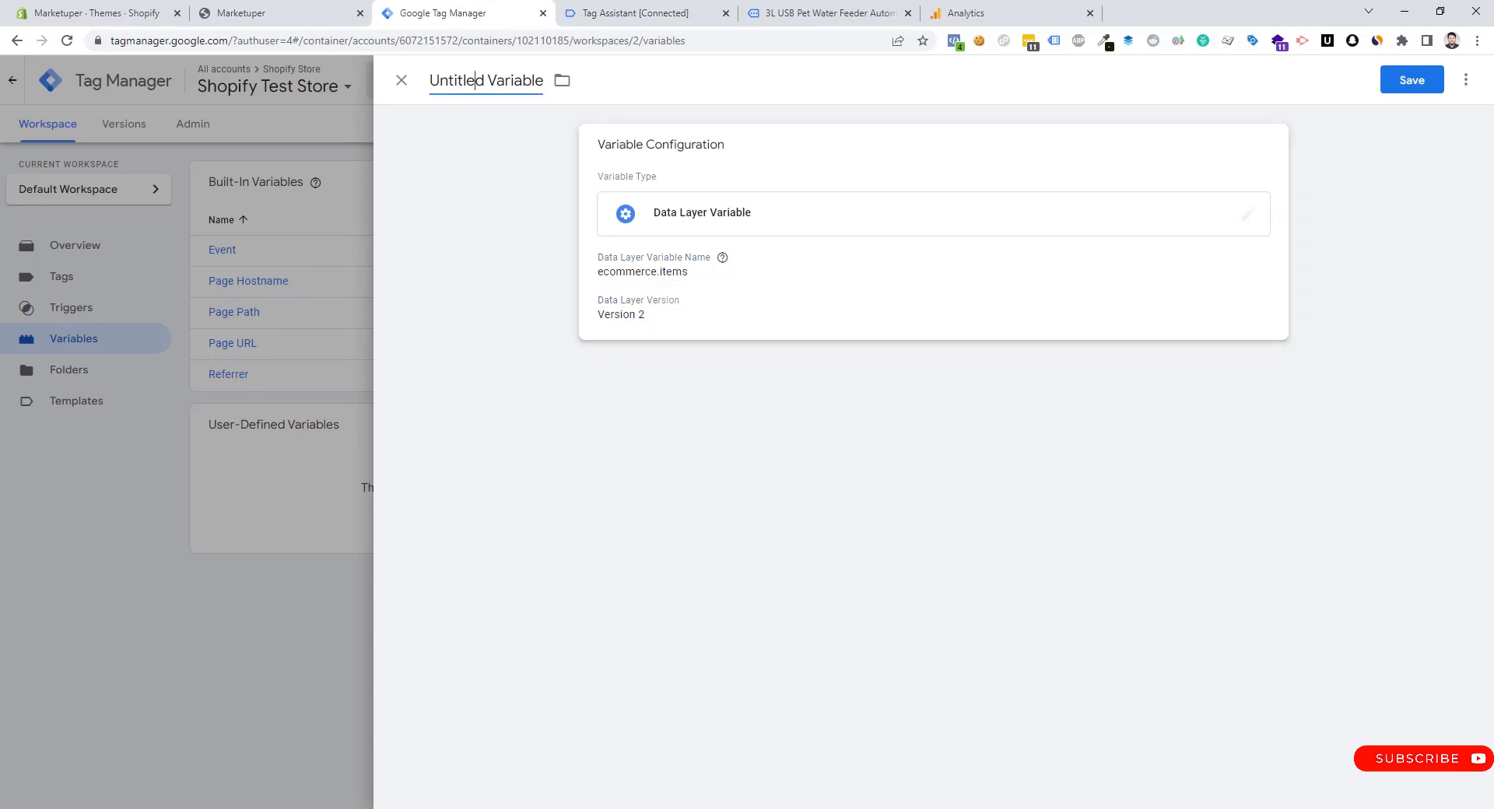
key(ctrl+a)
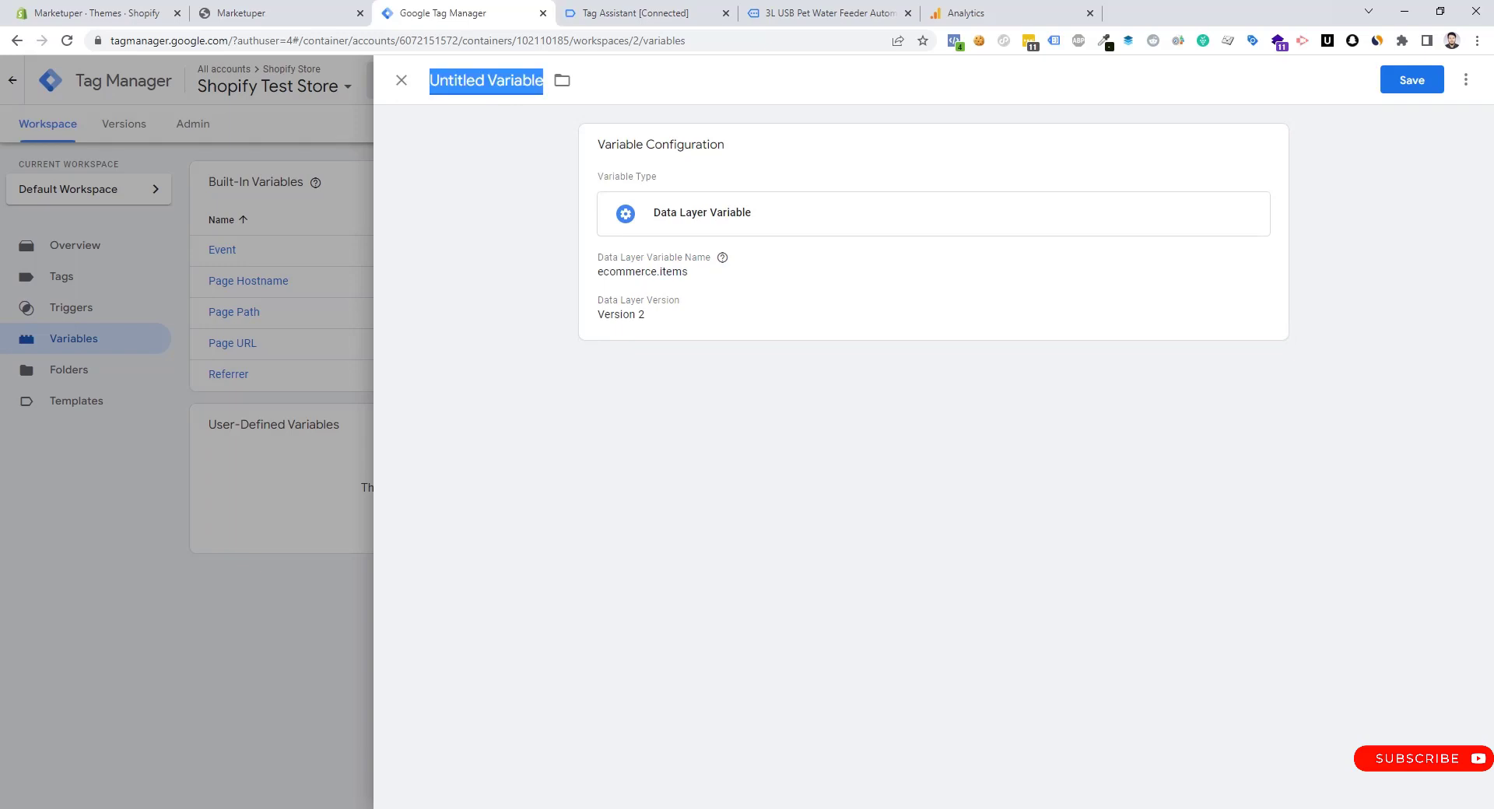
text(dlv - )
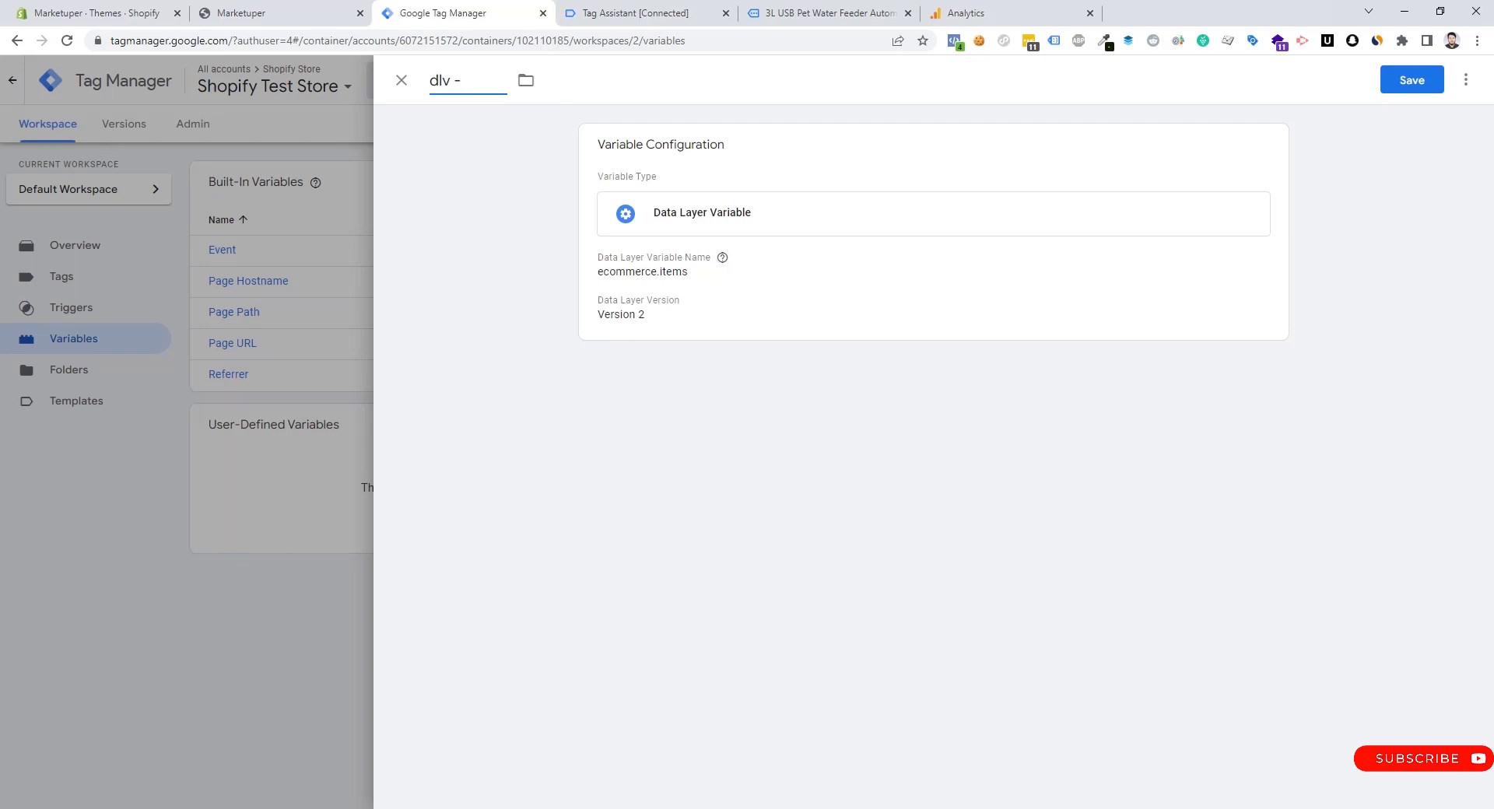
text(GA4 - items)
click(1413, 84)
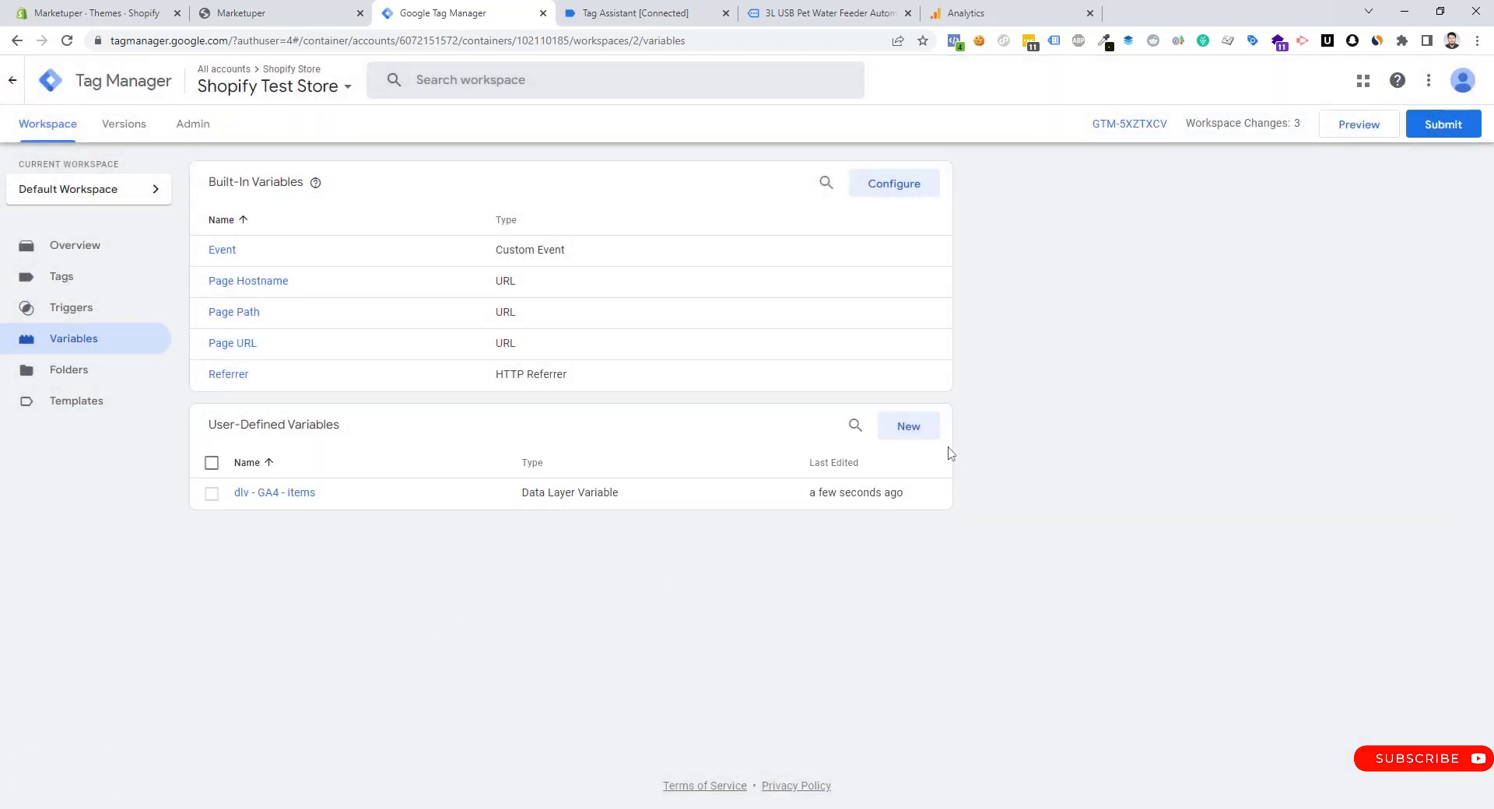
Step: Start another user-defined variable and choose Data Layer Variable as its type
click(905, 429)
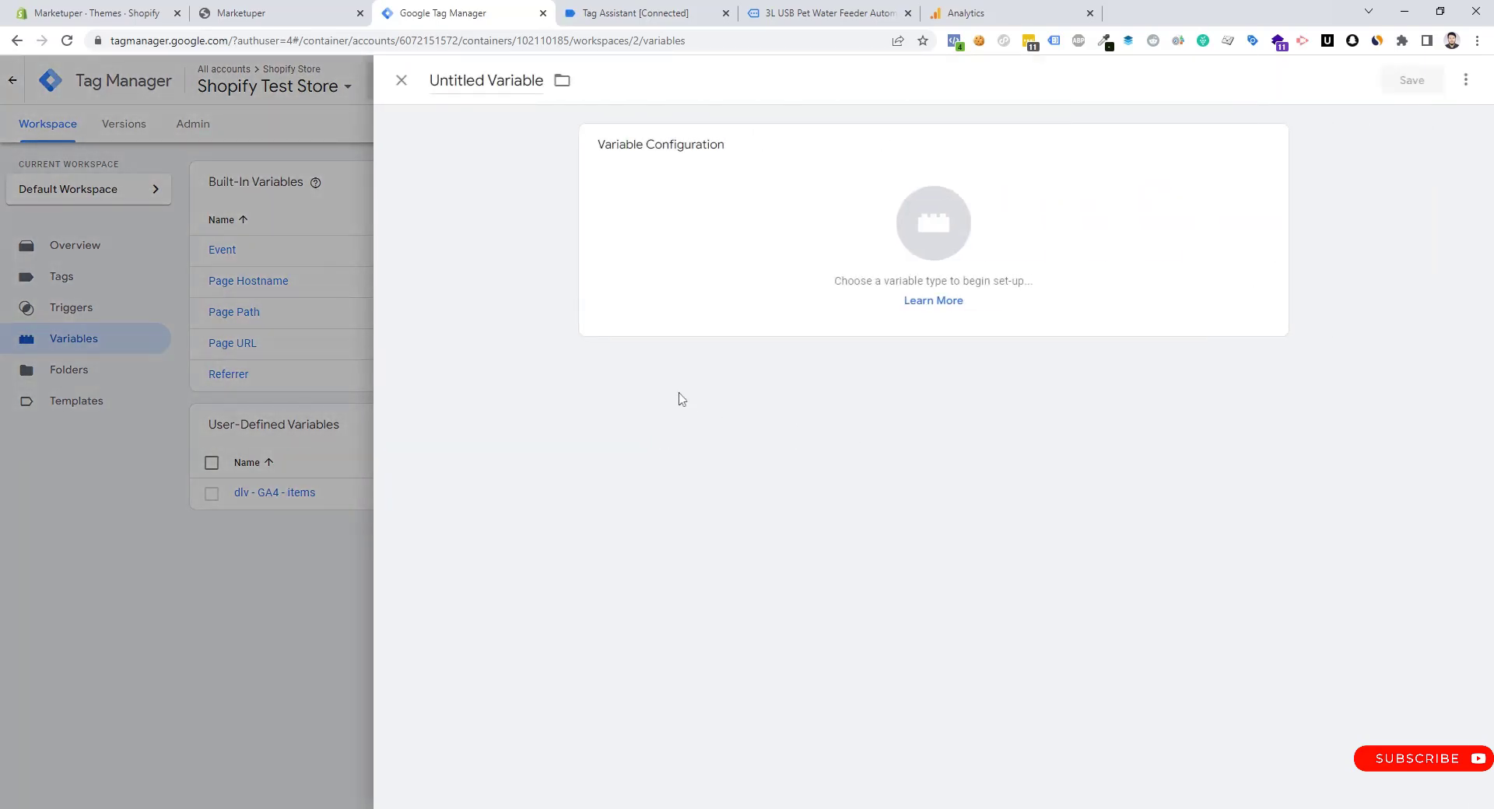
click(814, 210)
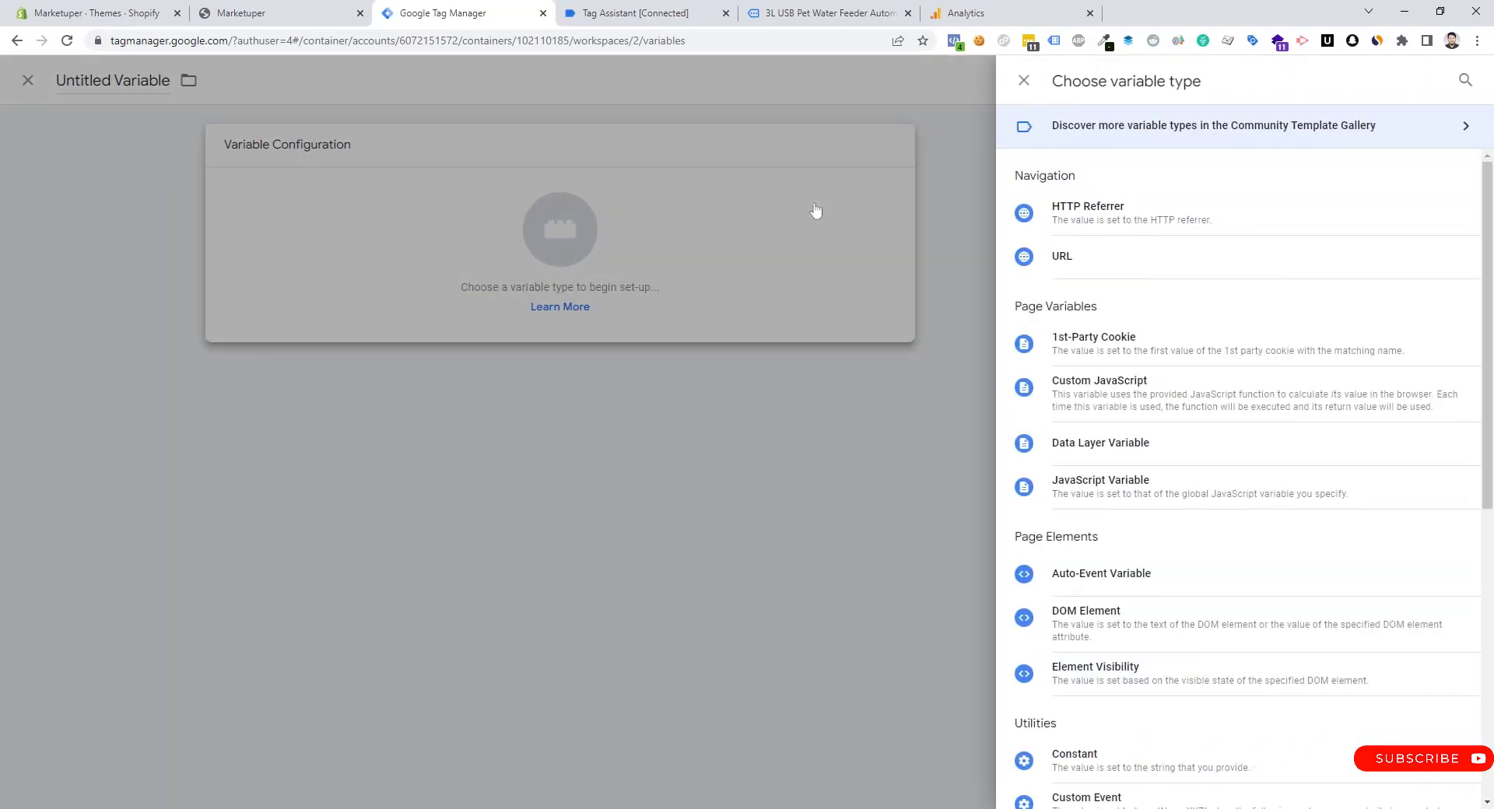
click(1099, 445)
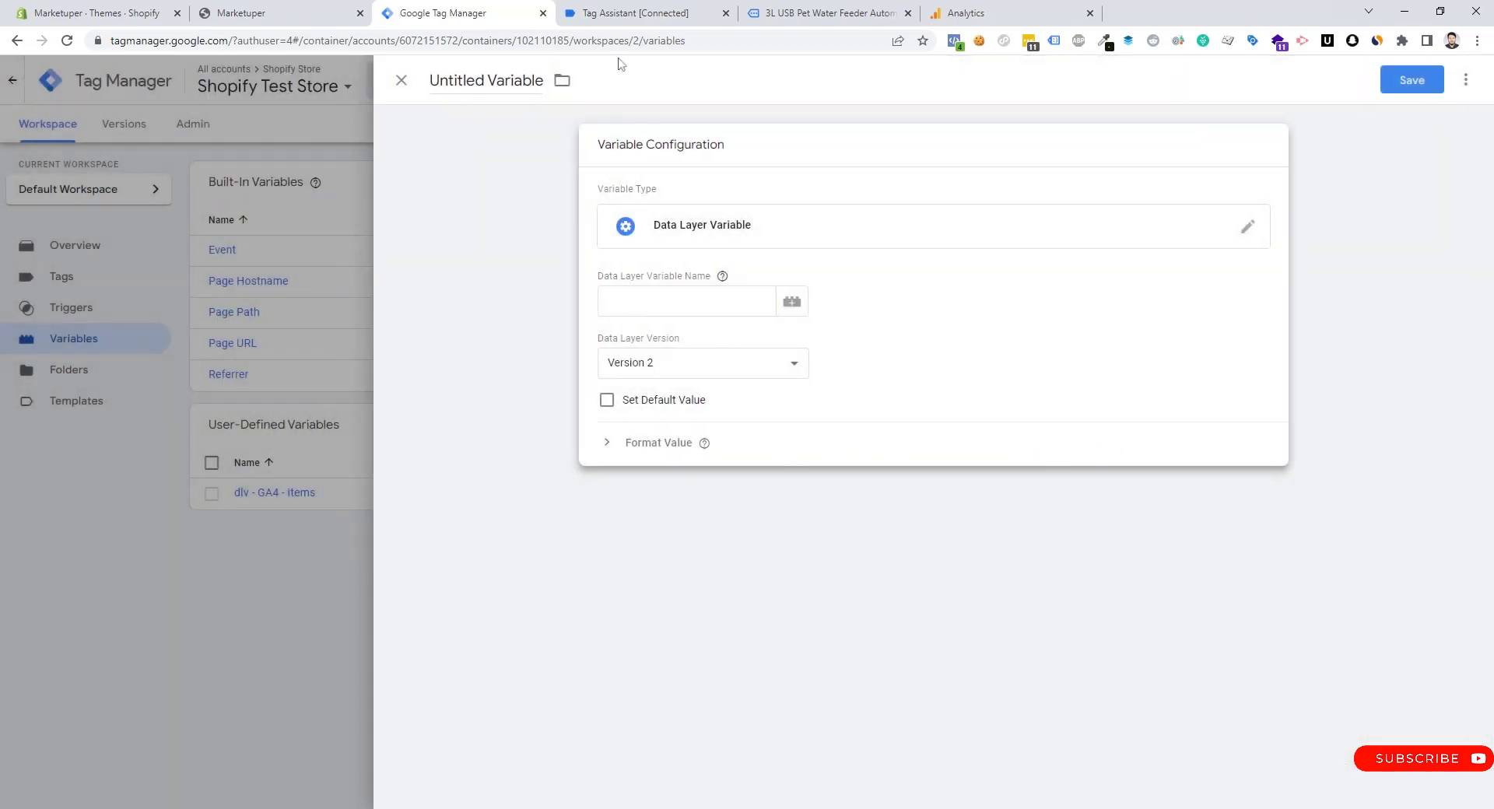
Step: Copy the currency key from Tag Assistant's view_item data layer and enter it as the new variable's data layer variable name in Google Tag Manager
click(632, 11)
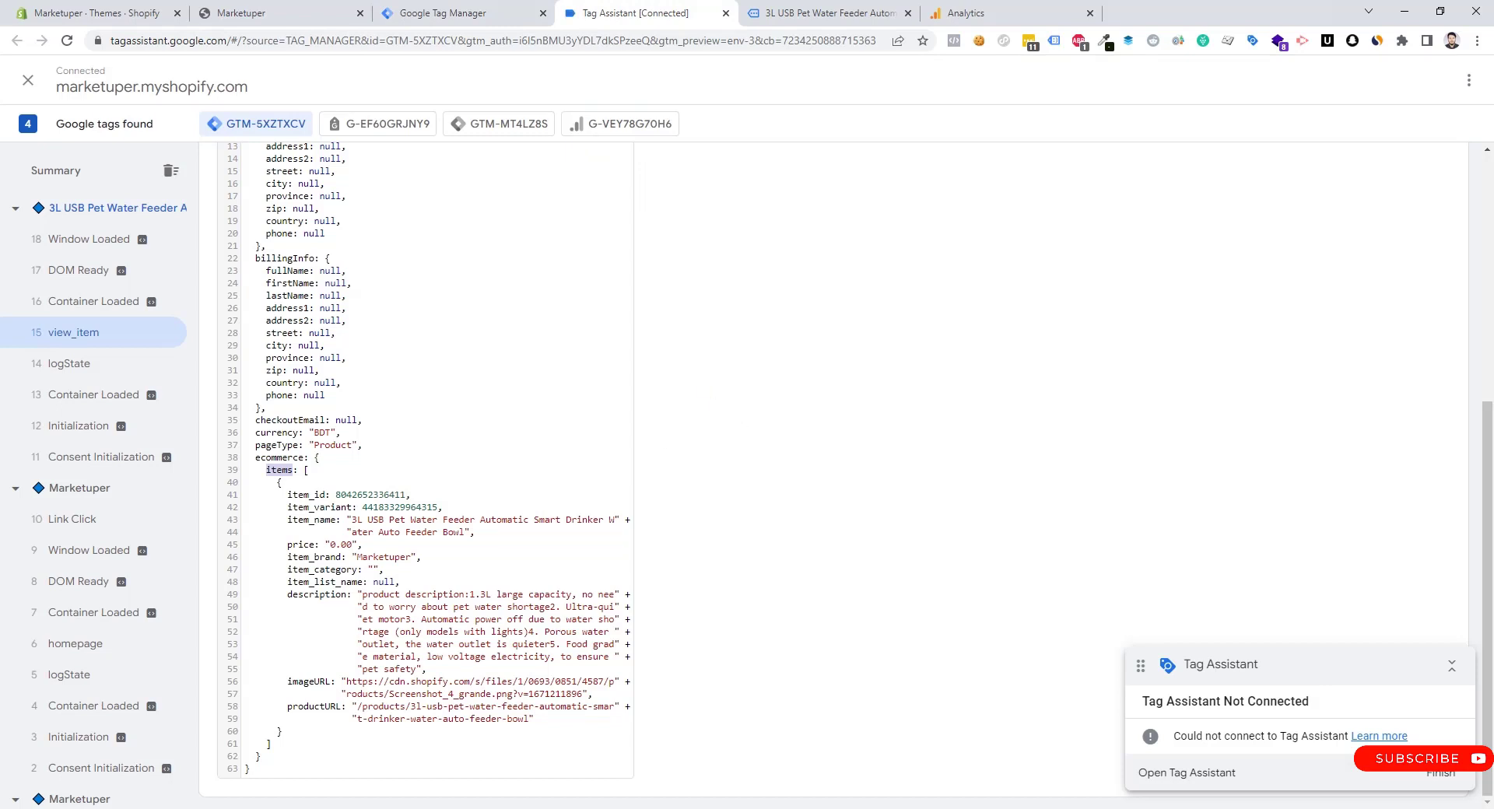
click(304, 495)
double_click(277, 433)
key(ctrl+c)
click(491, 12)
click(686, 301)
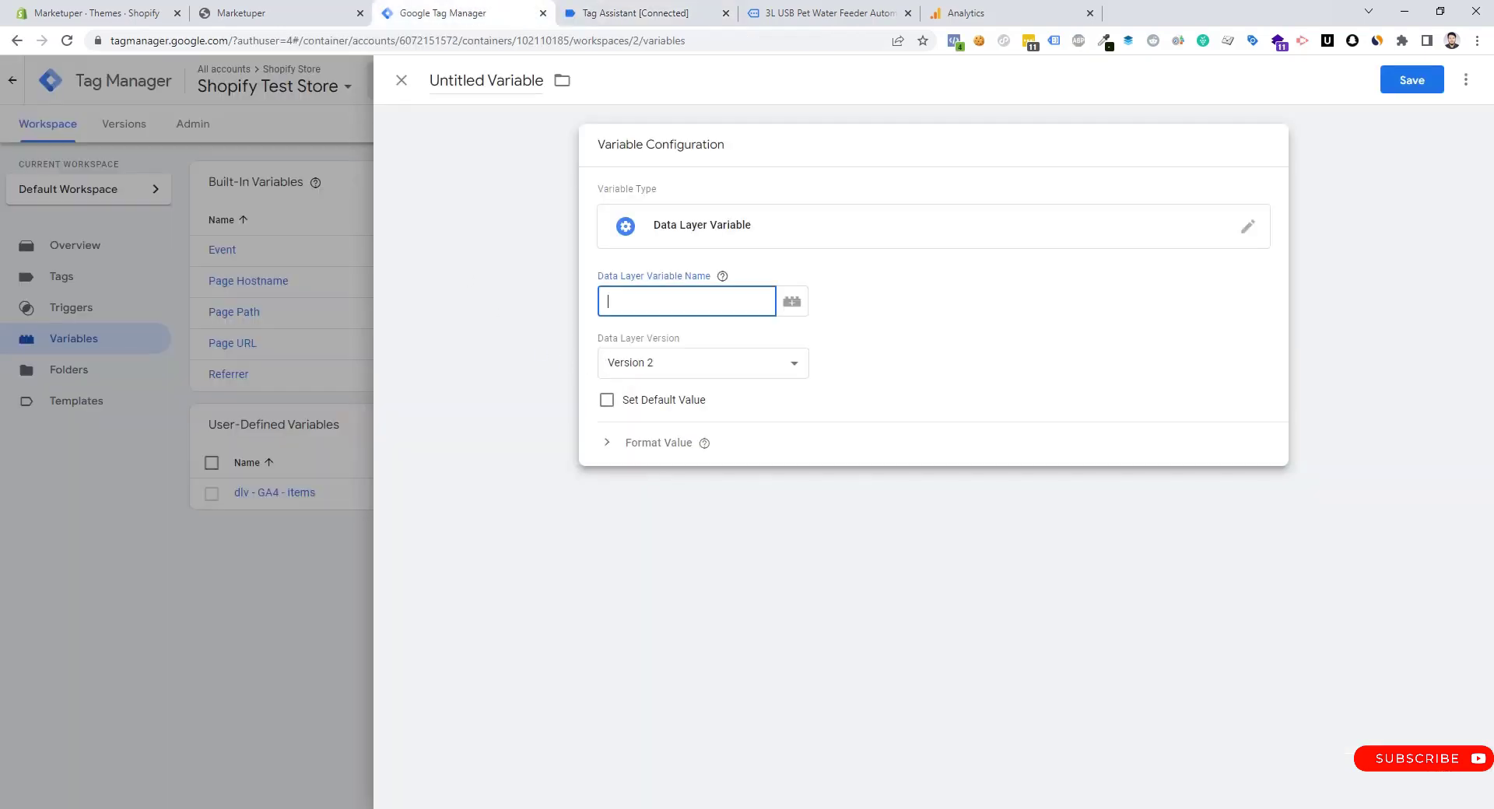
key(ctrl+v)
Step: Name the variable "dlv - GA4 - currency", save it, and go to the container's tag list
click(484, 80)
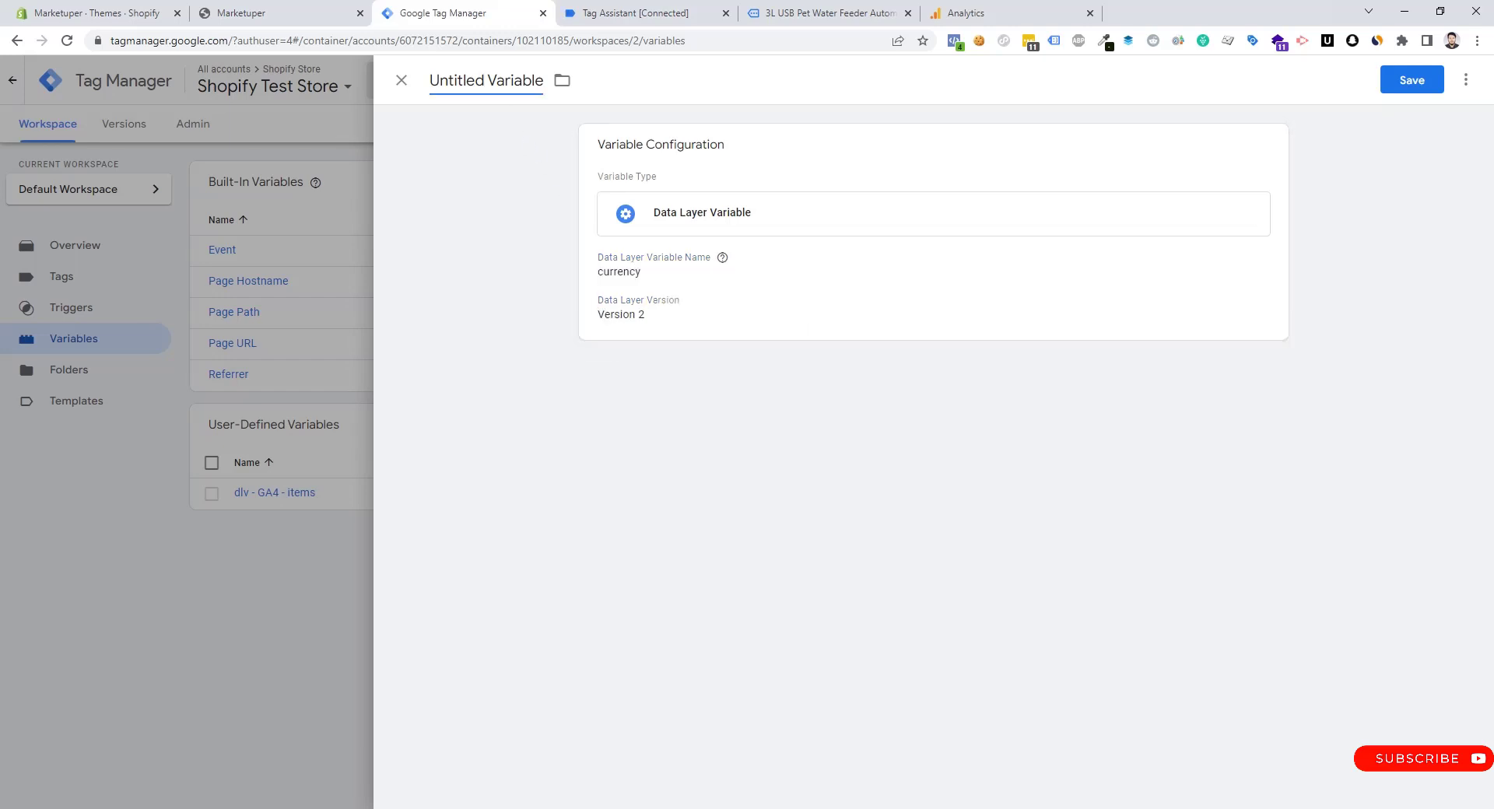
key(ctrl+a)
text(dlv)
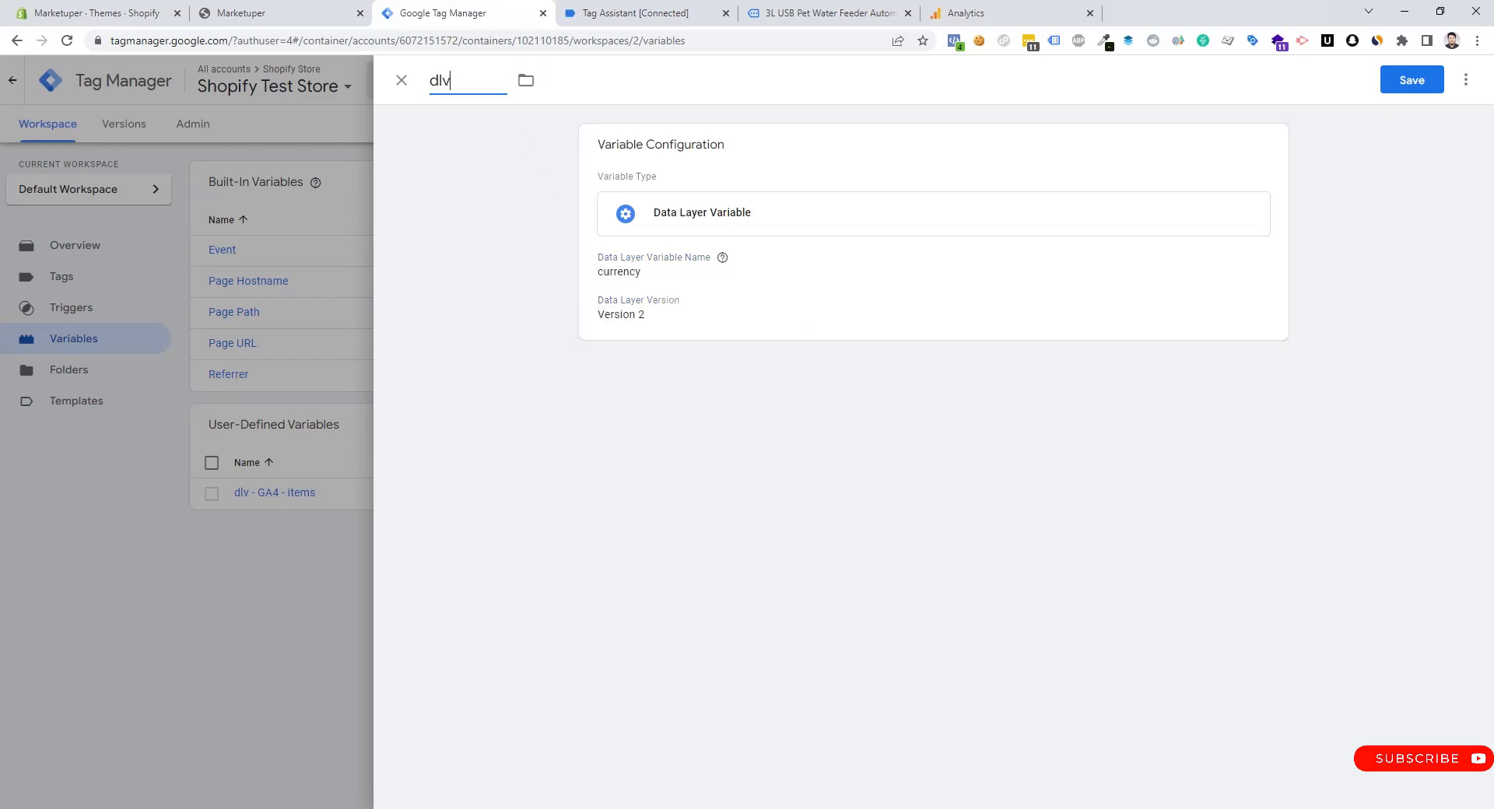
text( - GA4 - currency)
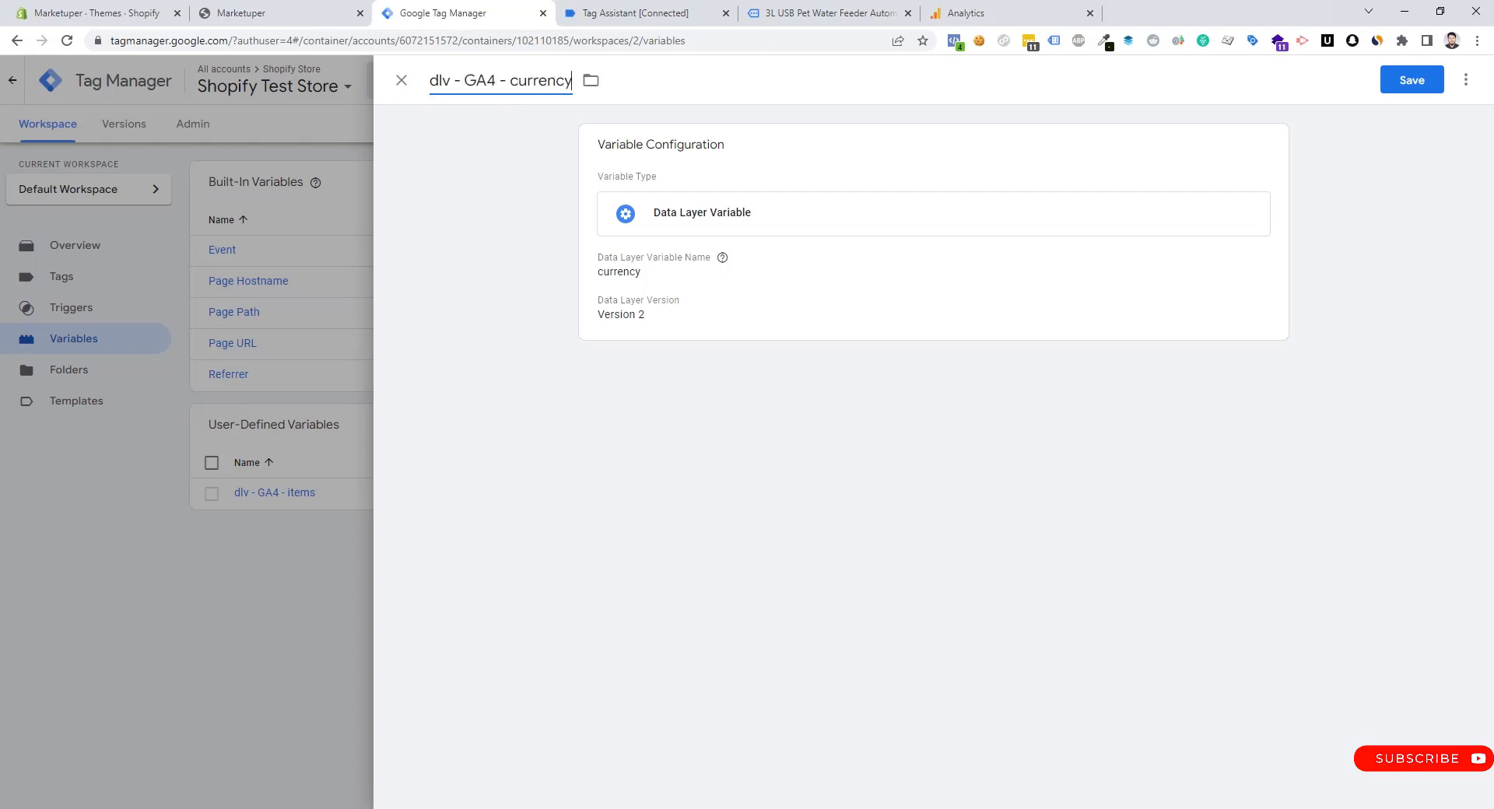
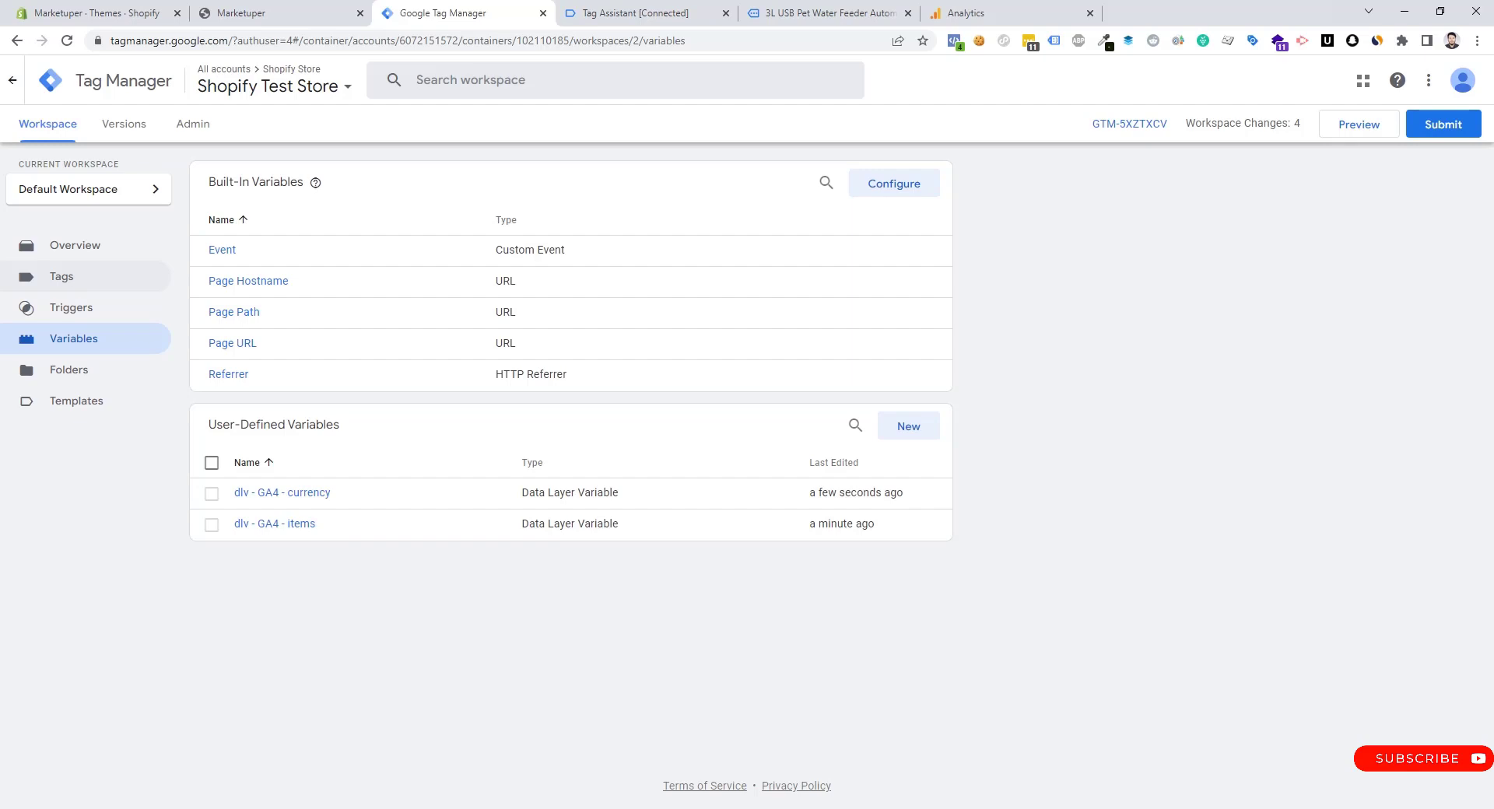
click(79, 282)
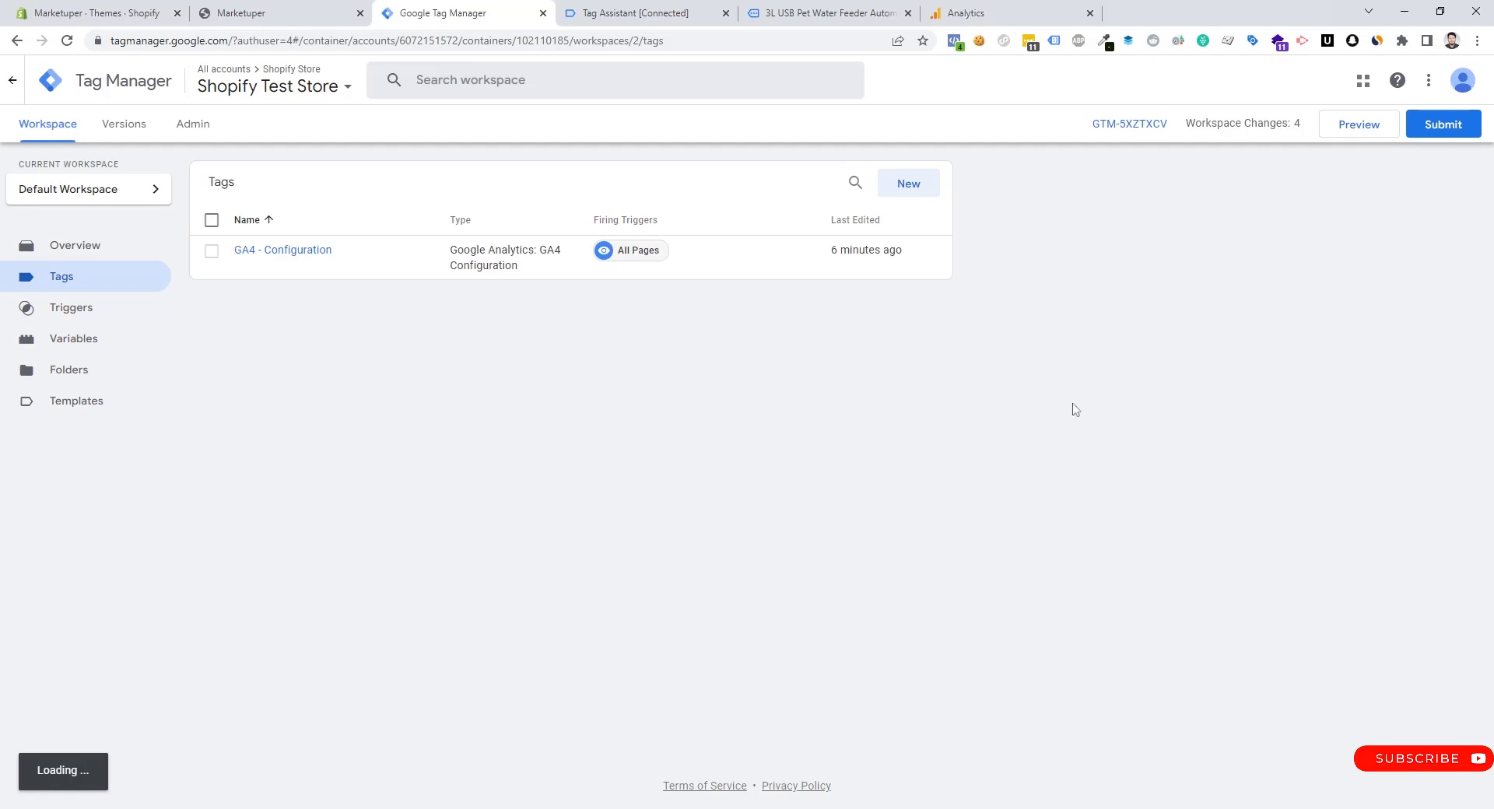
Step: Create a Google Analytics: GA4 Event tag that uses GA4 - Configuration as its configuration tag and view_item as its event name
click(908, 189)
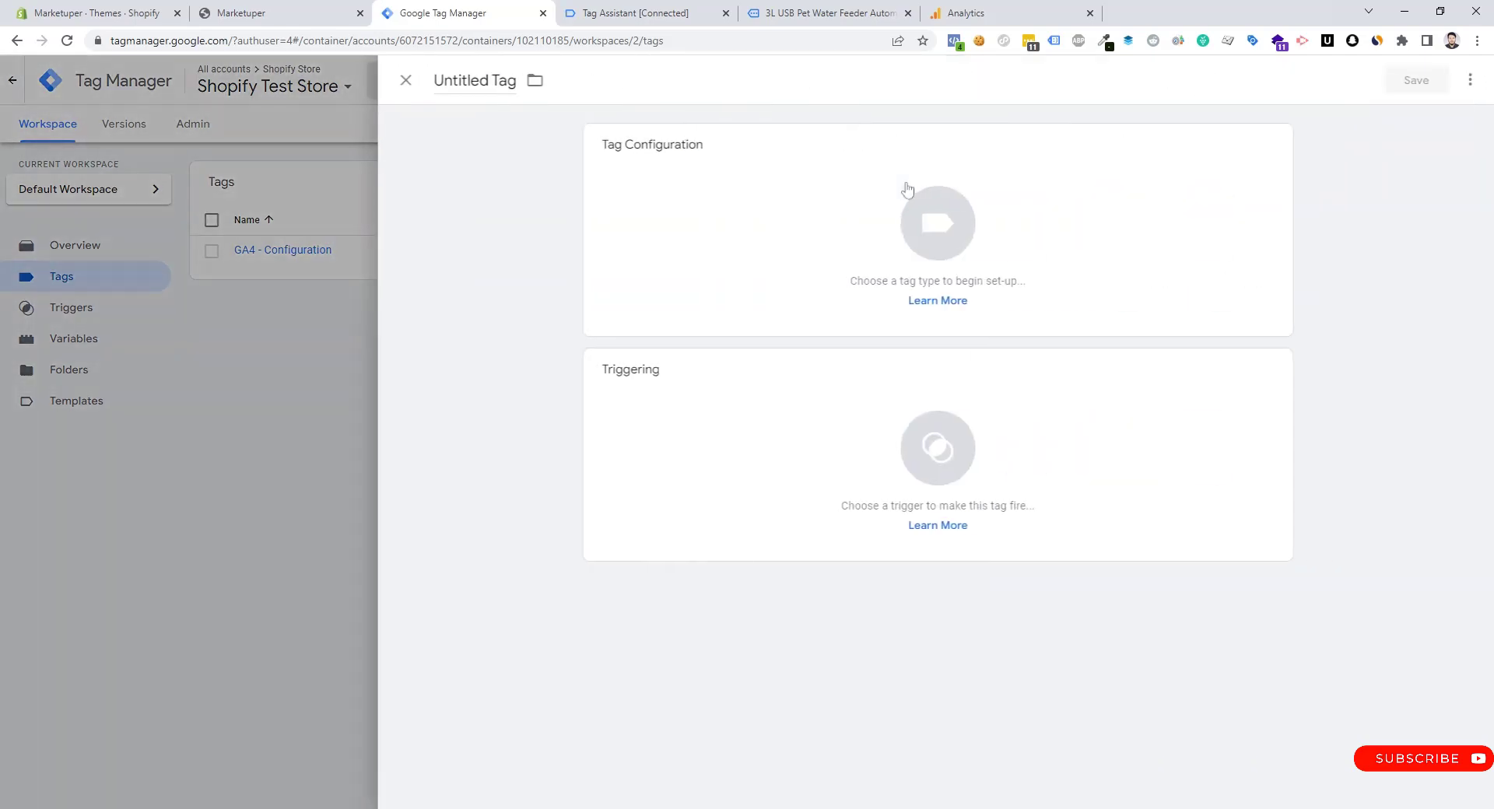
click(770, 204)
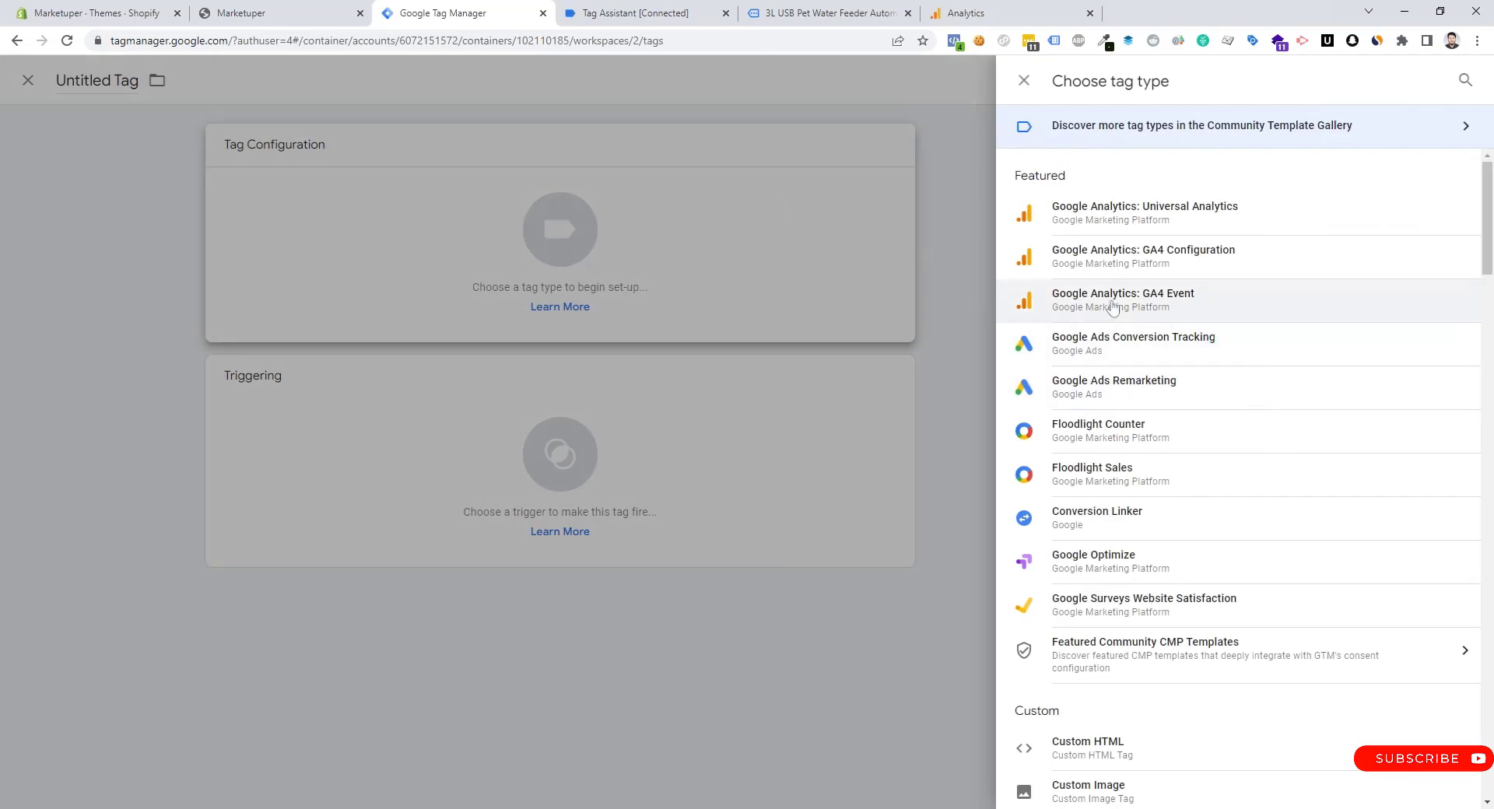
click(1147, 303)
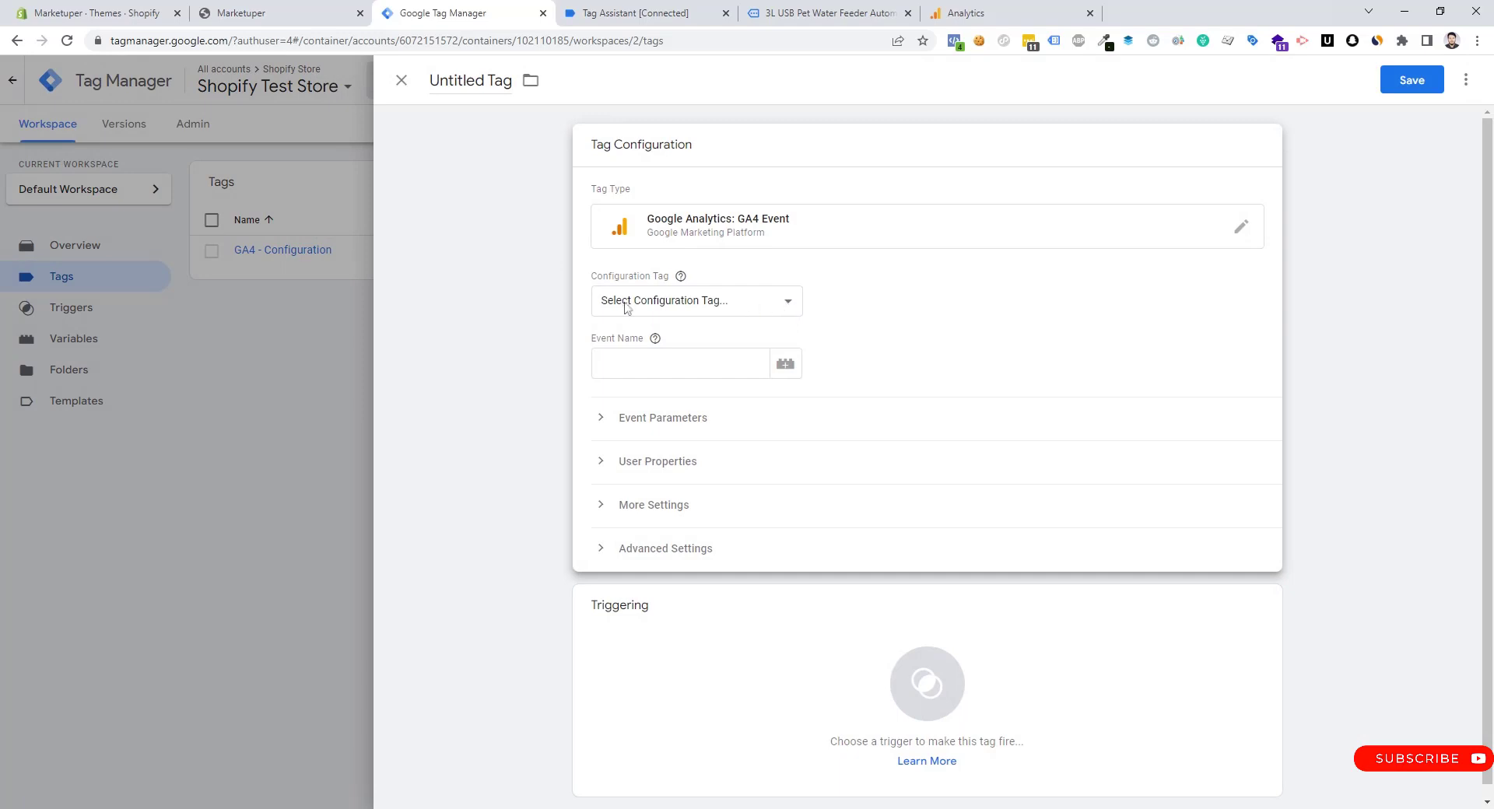
click(743, 301)
click(660, 358)
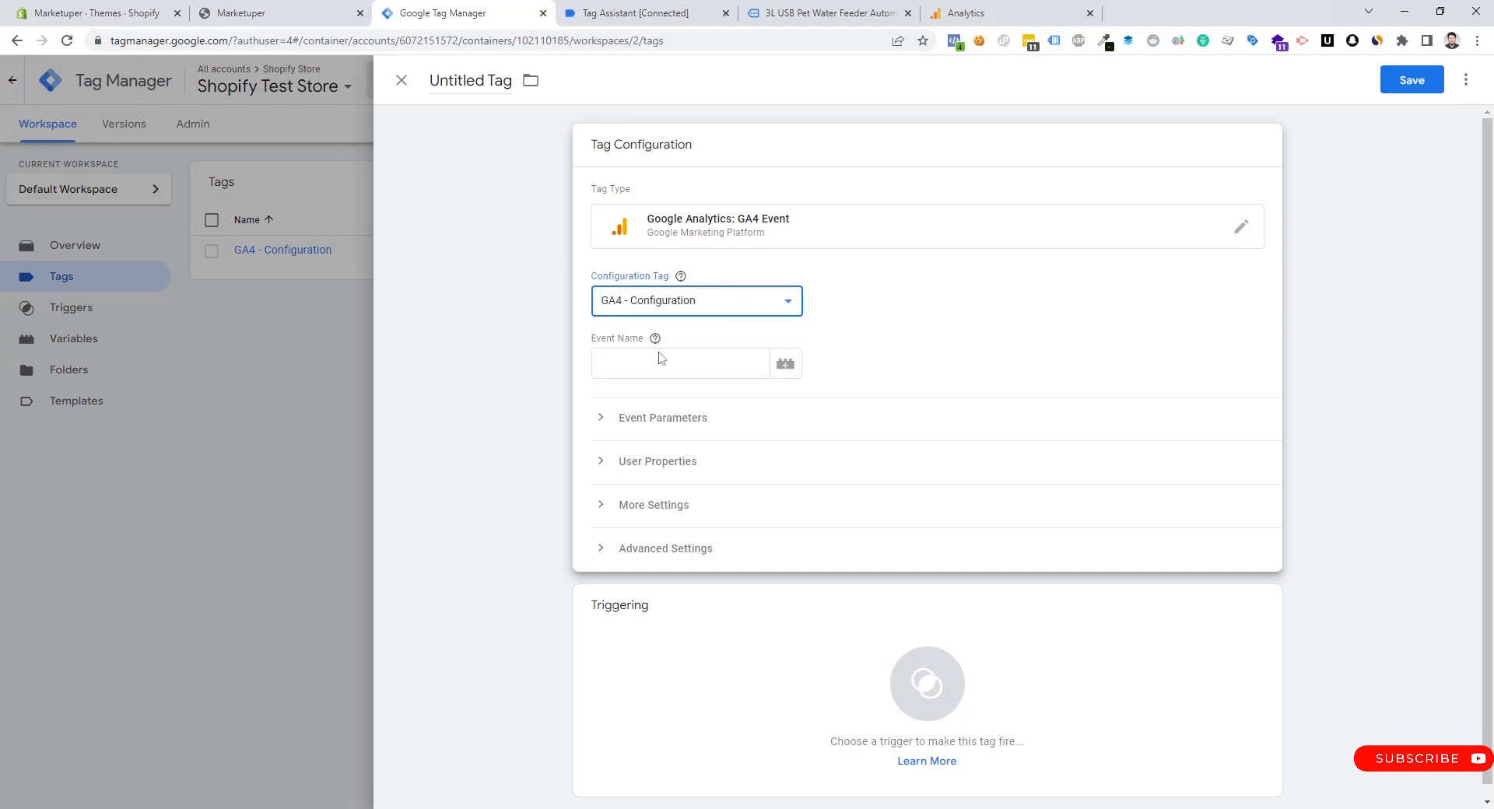
click(680, 364)
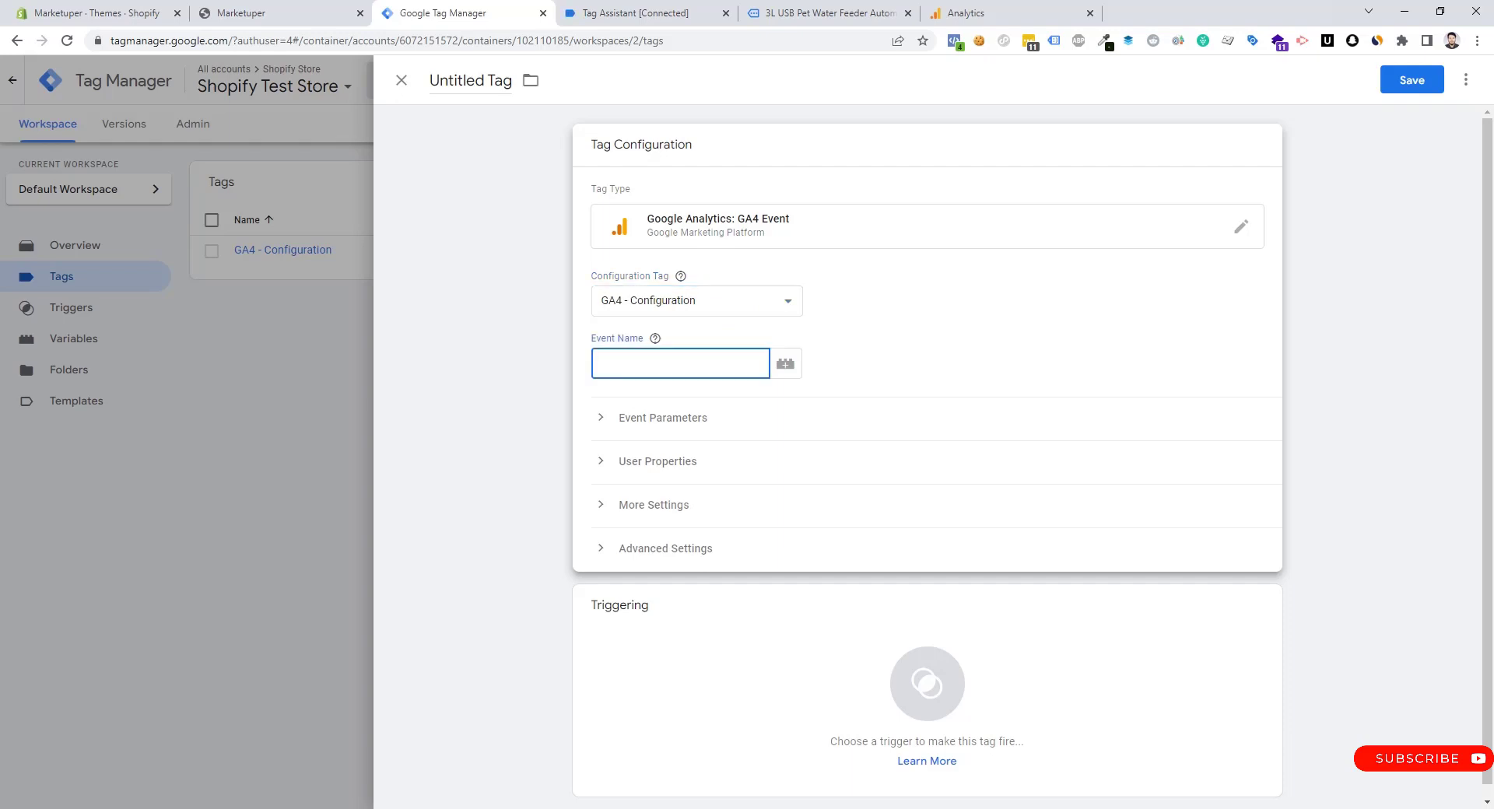
text(view_item)
Step: Add two event parameters to the tag, named items and currency
scroll(657, 436, down, 1)
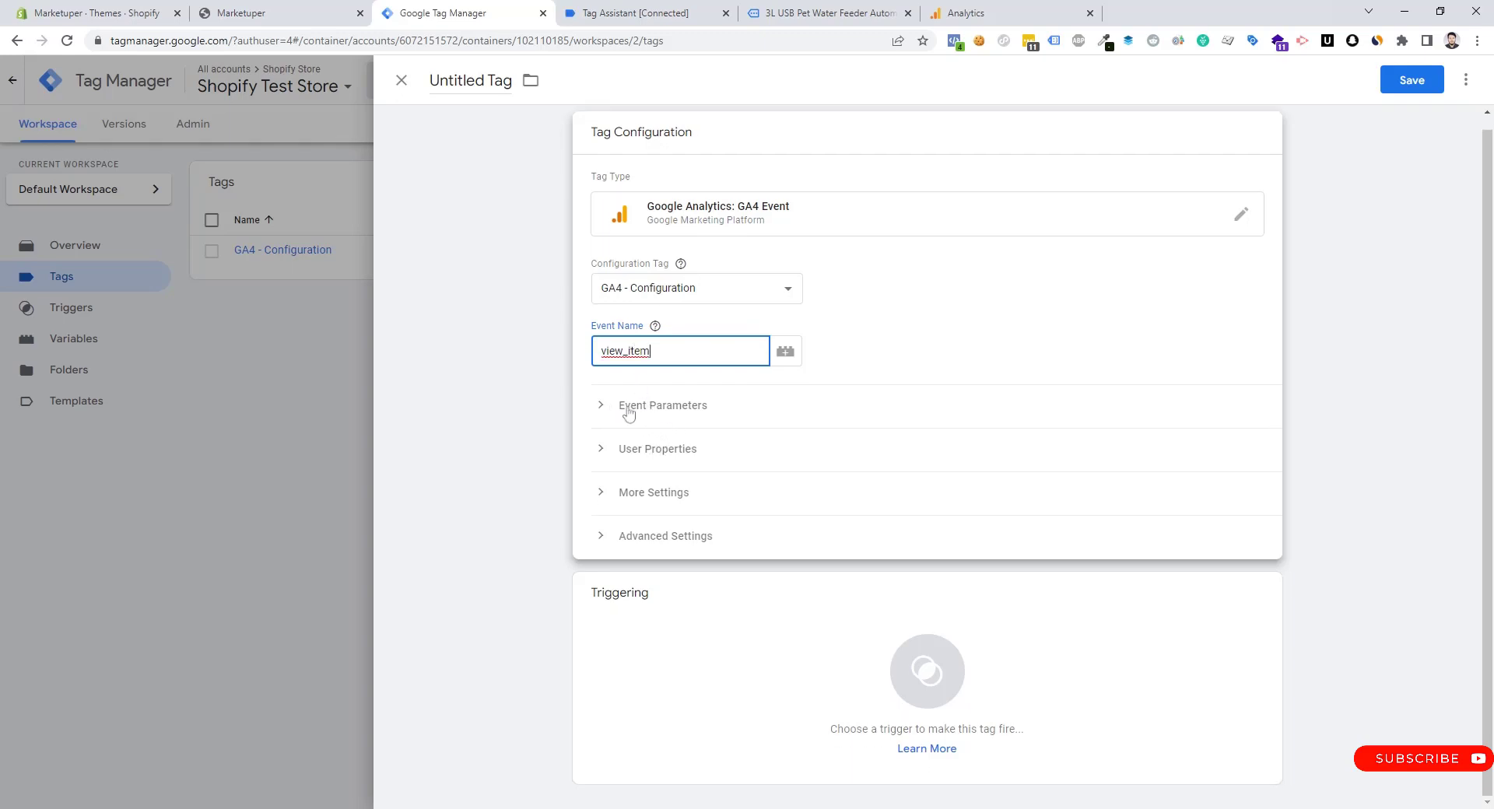
click(639, 407)
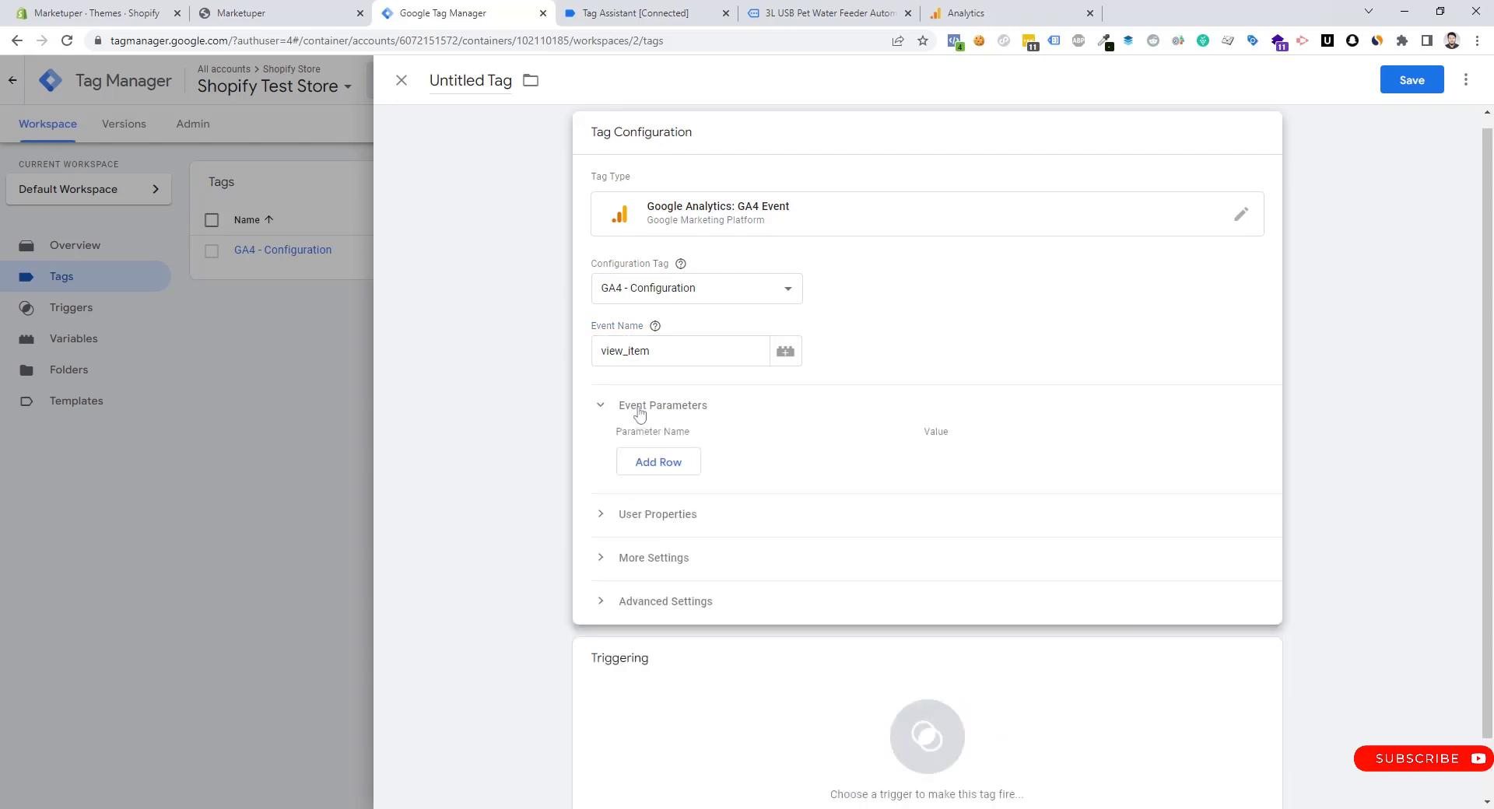
click(663, 467)
click(666, 469)
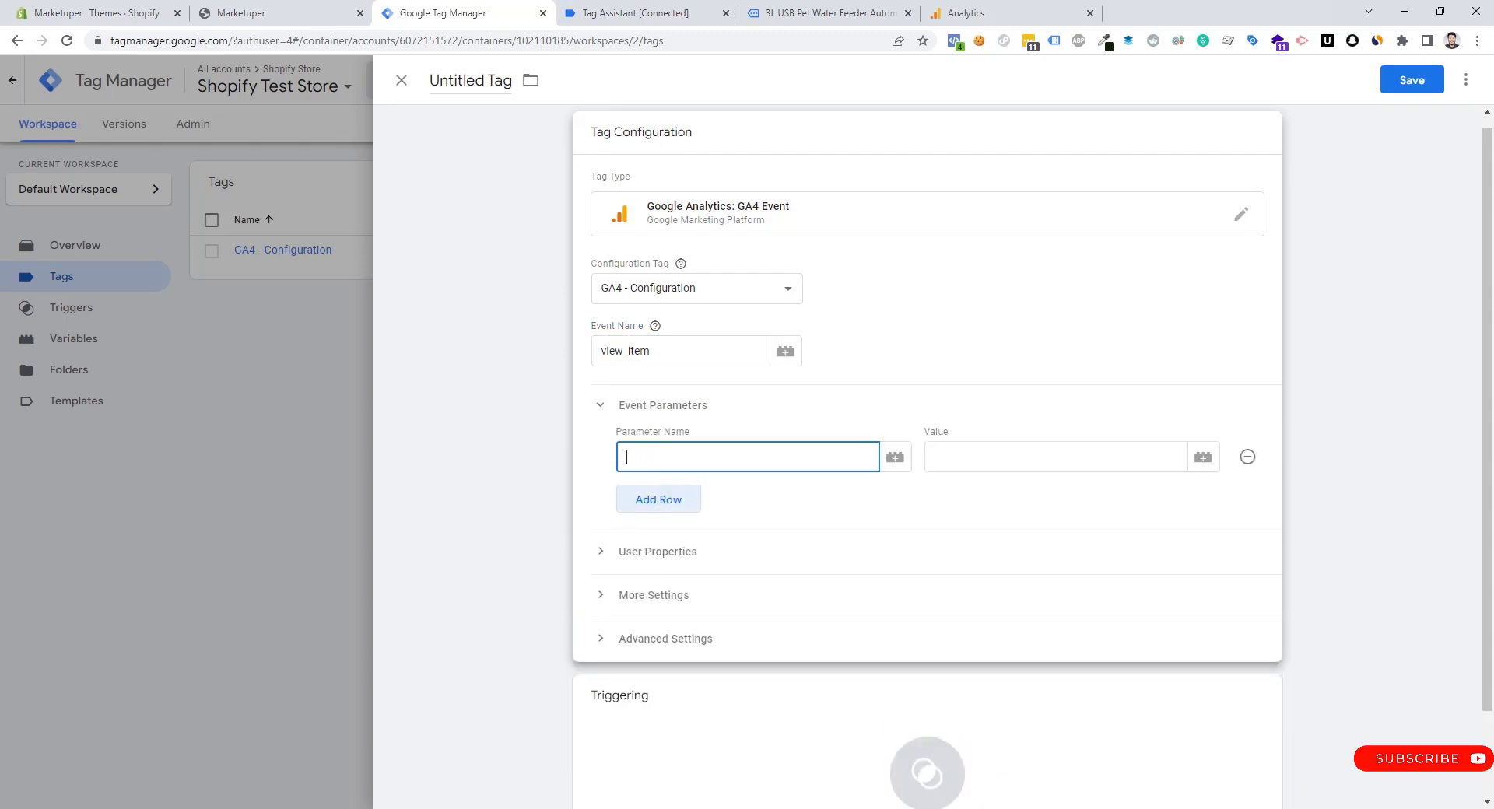
text(items)
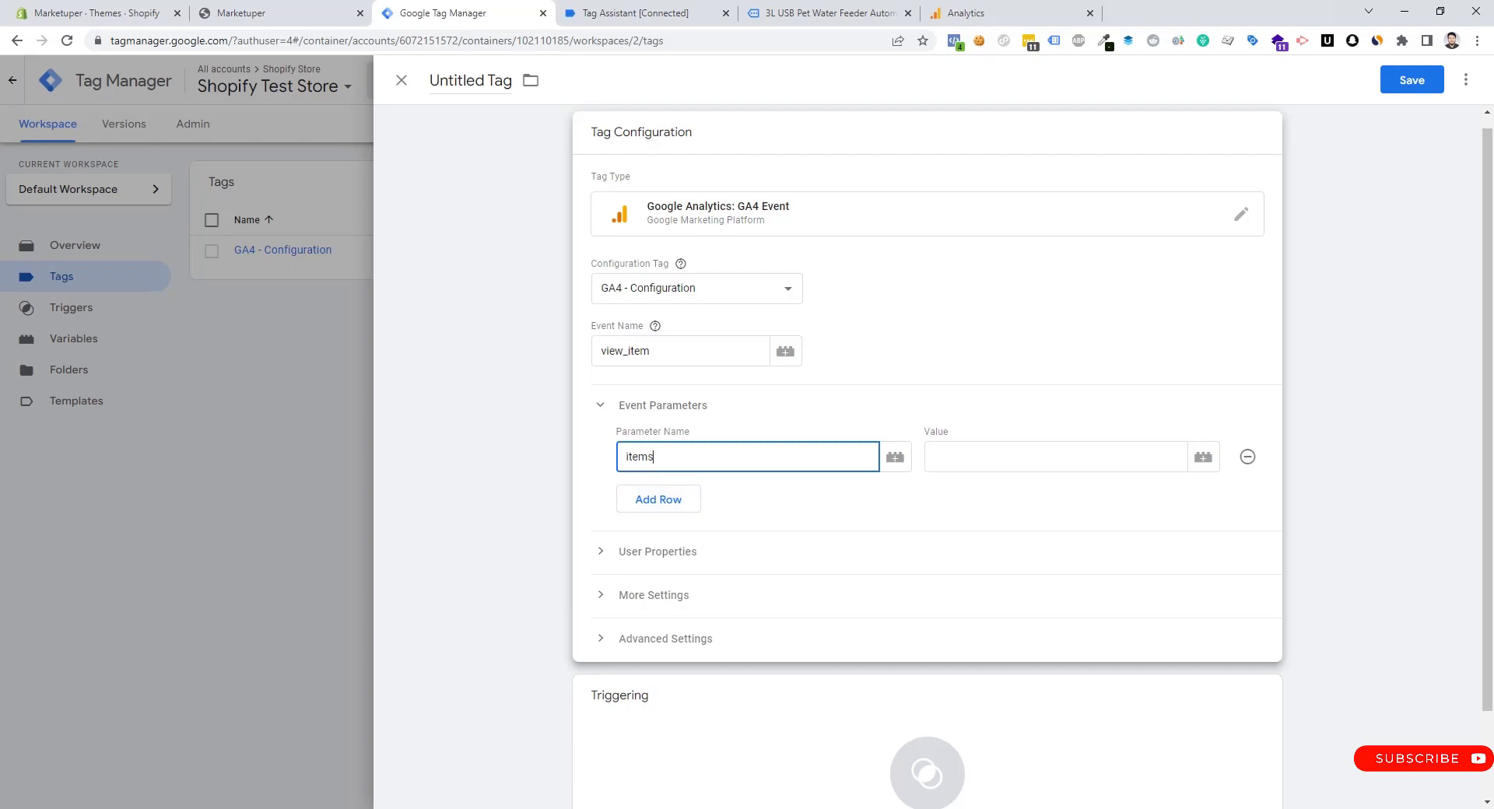
click(667, 500)
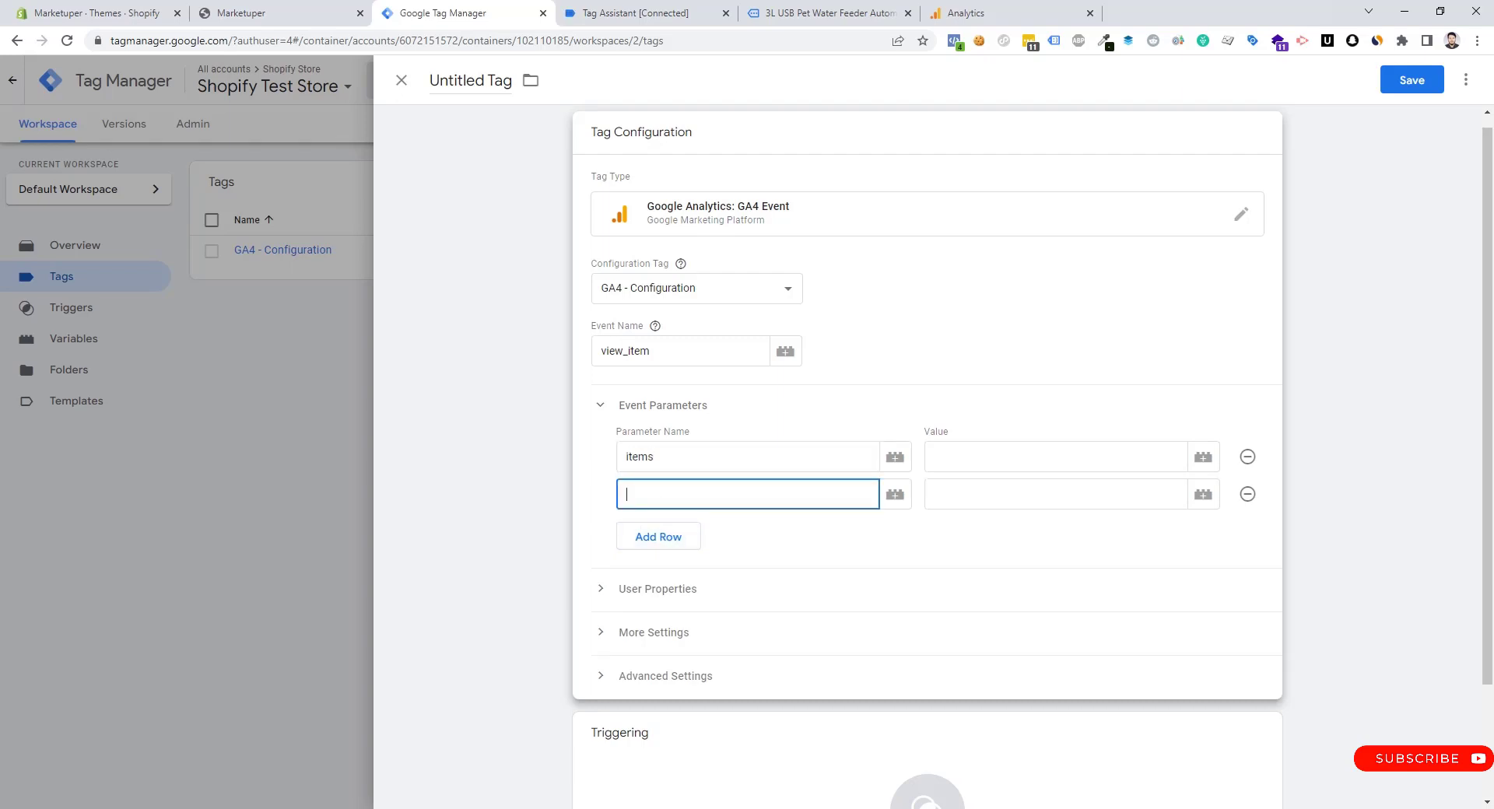
text(currency)
Step: Set the items parameter's value to {{dlv - GA4 - items}} and the currency parameter's value to {{dlv - GA4 - currency}}
click(938, 456)
text({{)
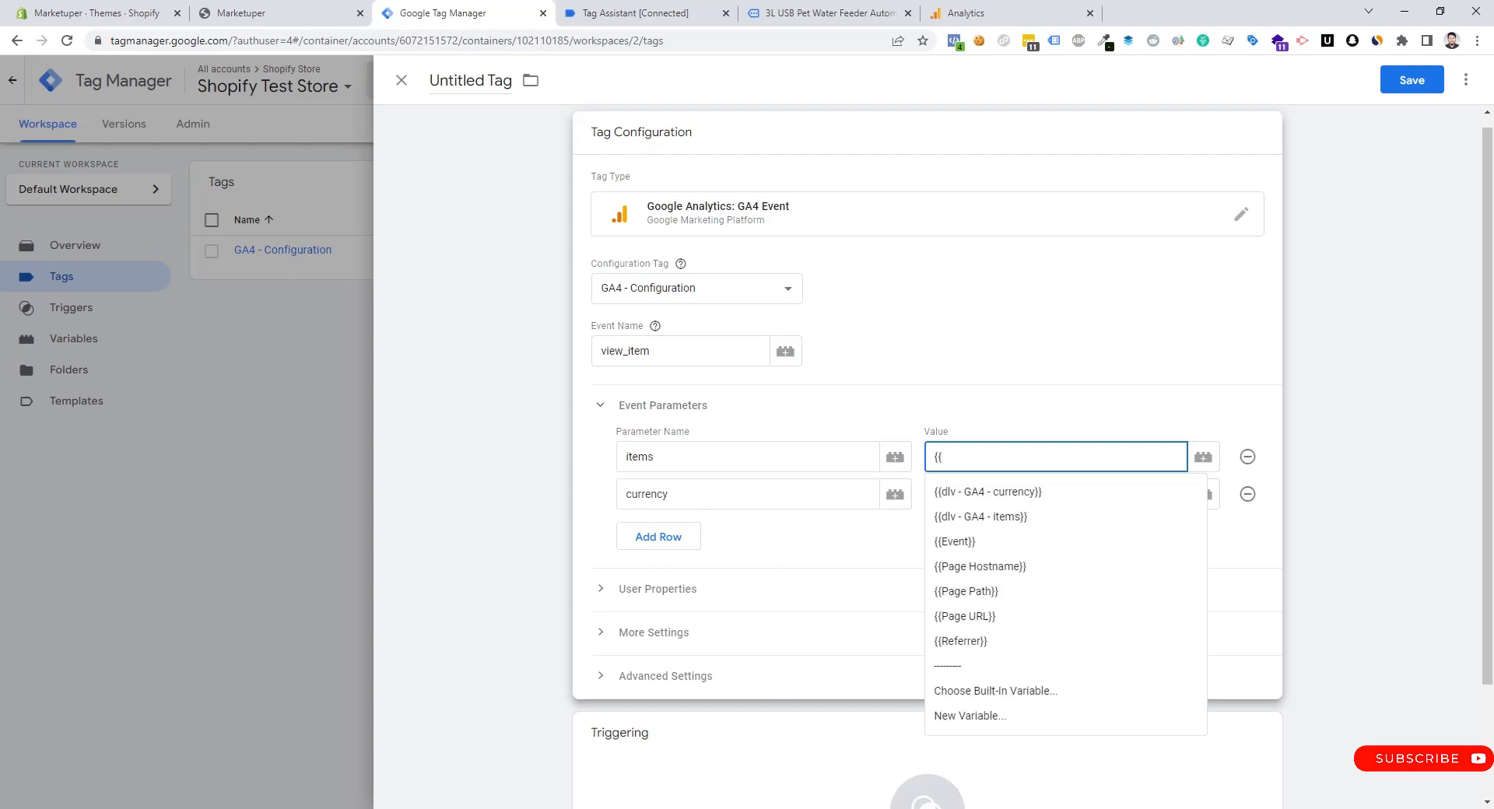
text(item)
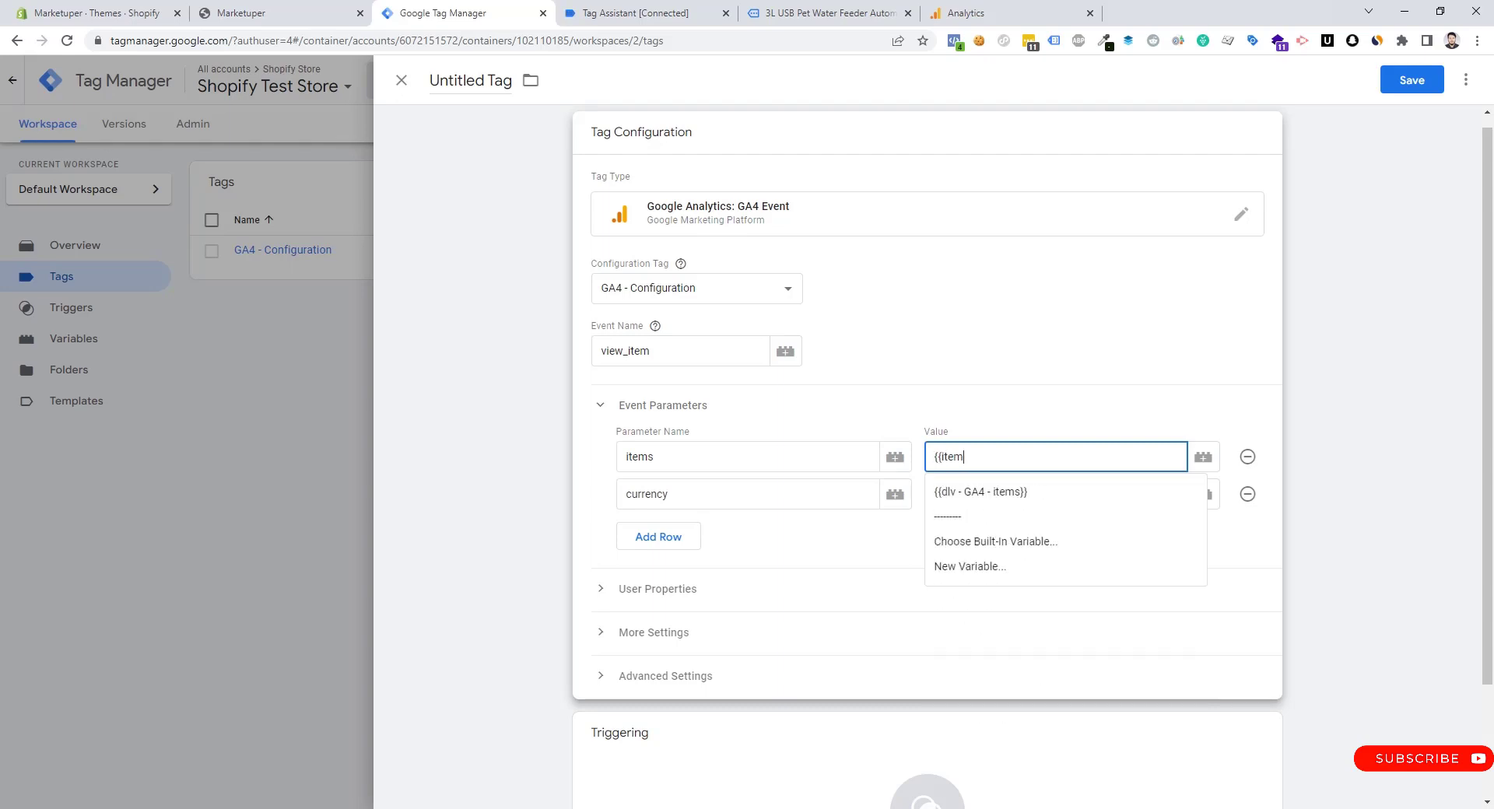
text(s)
click(958, 498)
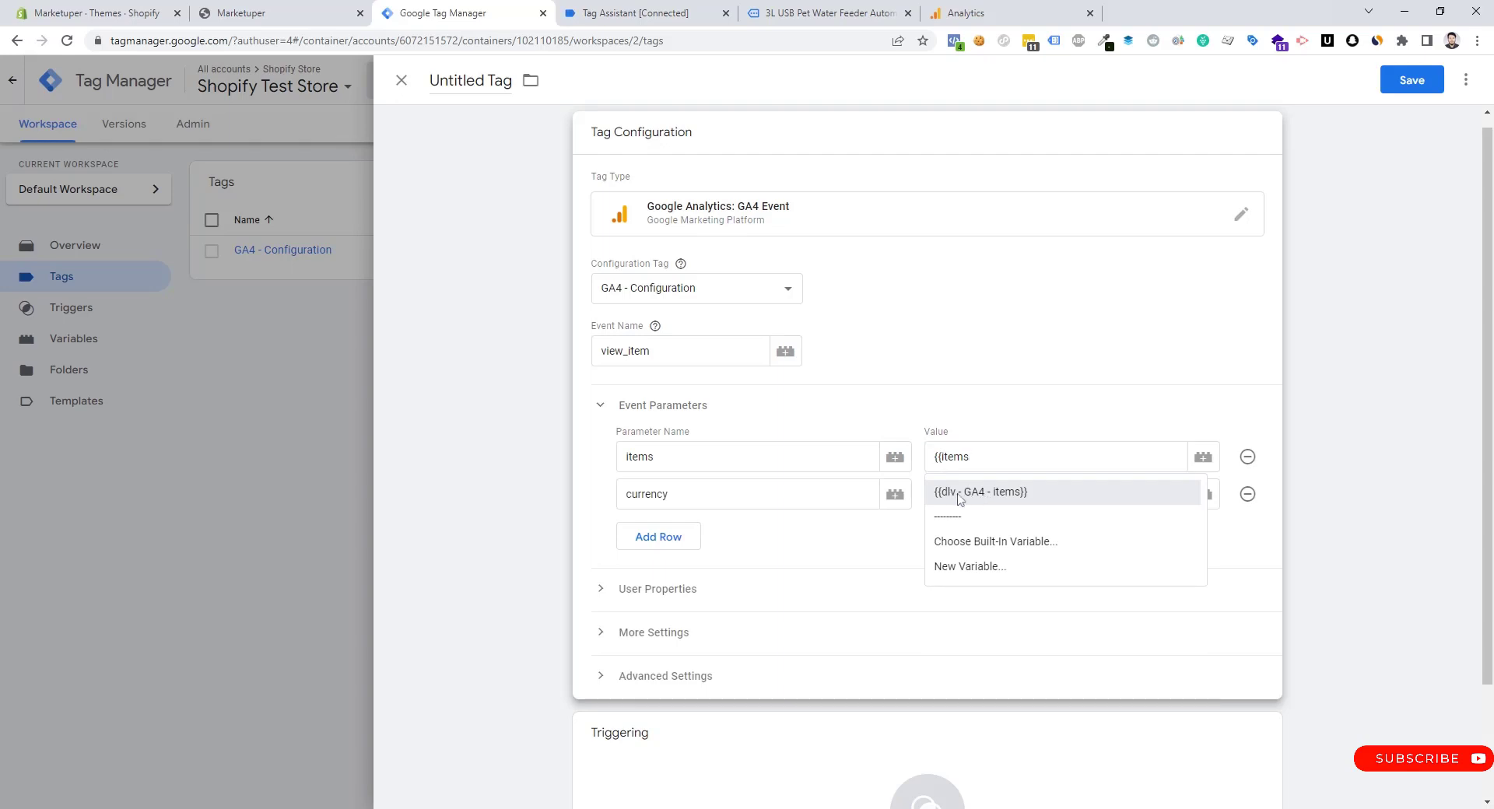
click(1055, 494)
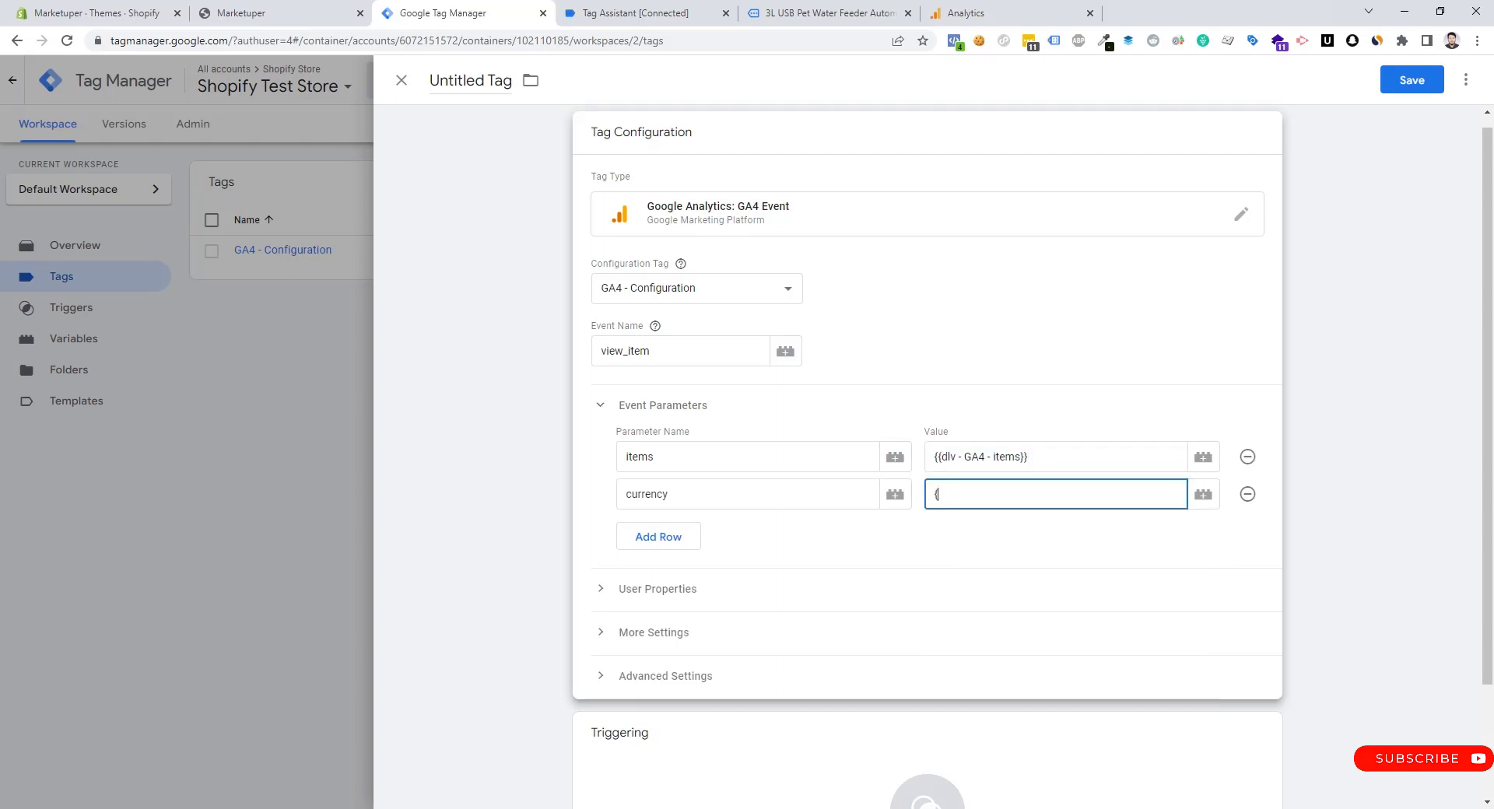
text({{currenc)
click(986, 534)
Step: Assign the View Item - Event trigger to the tag
scroll(874, 644, down, 2)
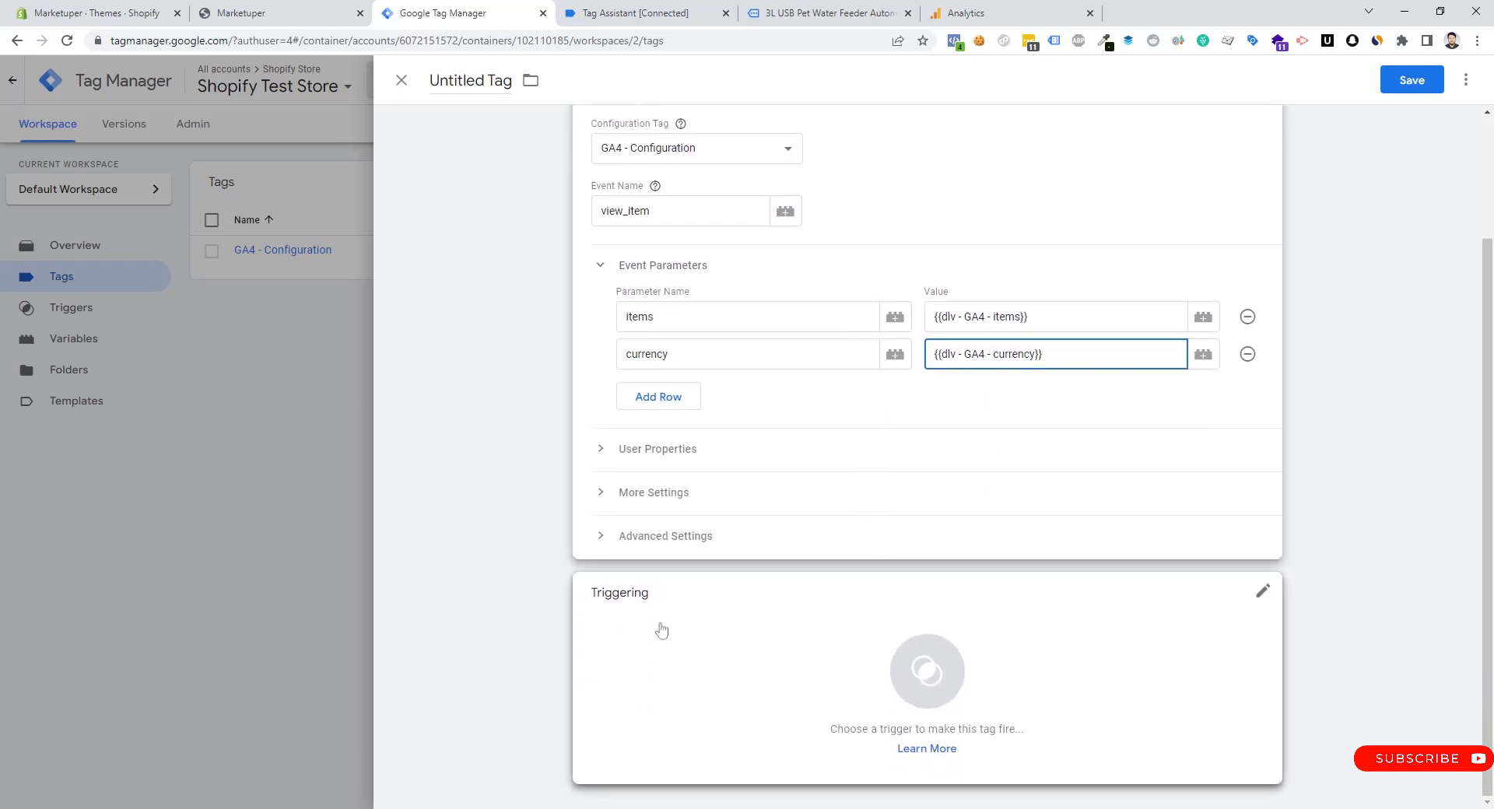
click(841, 627)
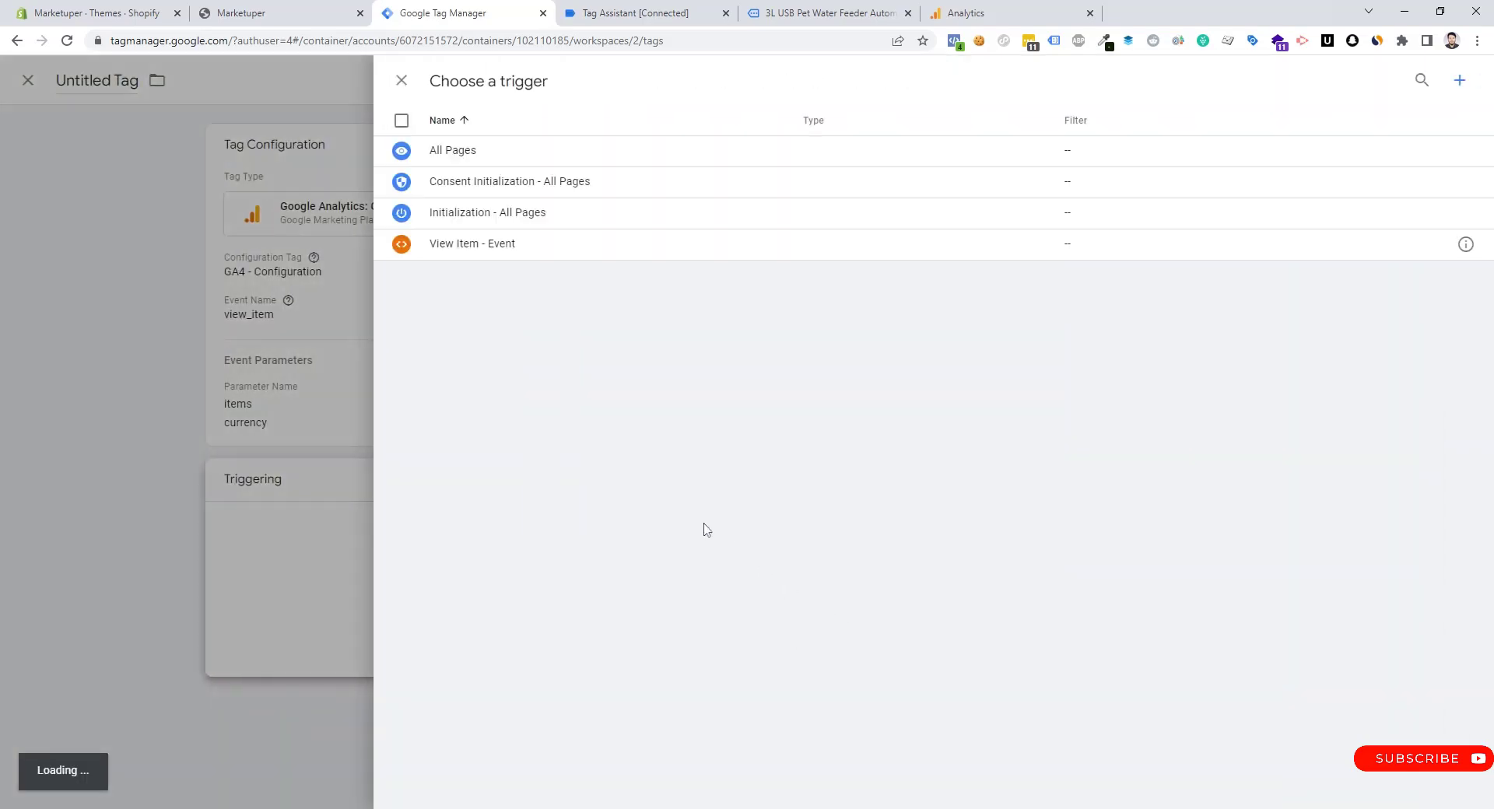
click(465, 249)
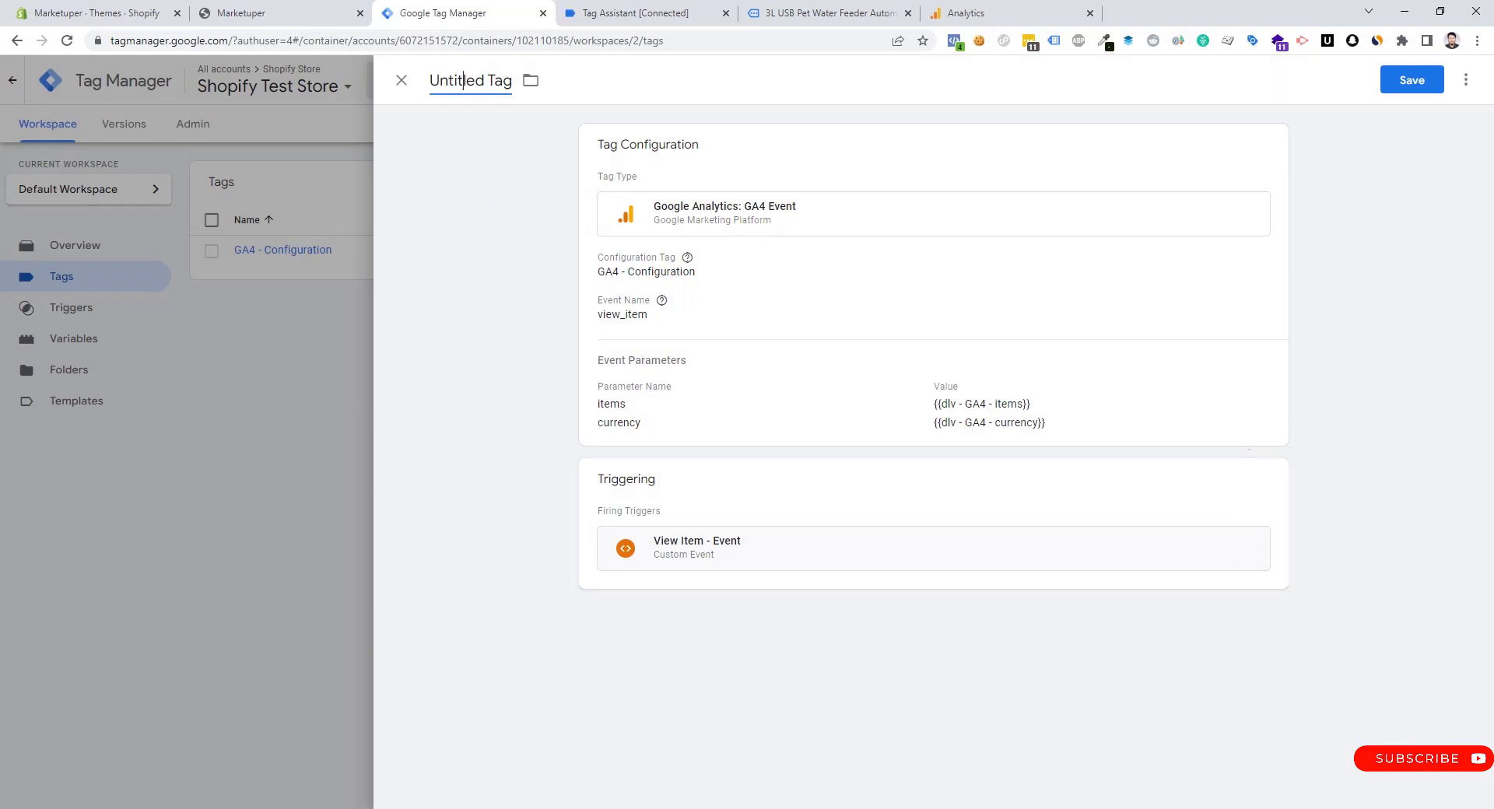
Step: Name the tag "GA4 - view items" and save it
click(464, 80)
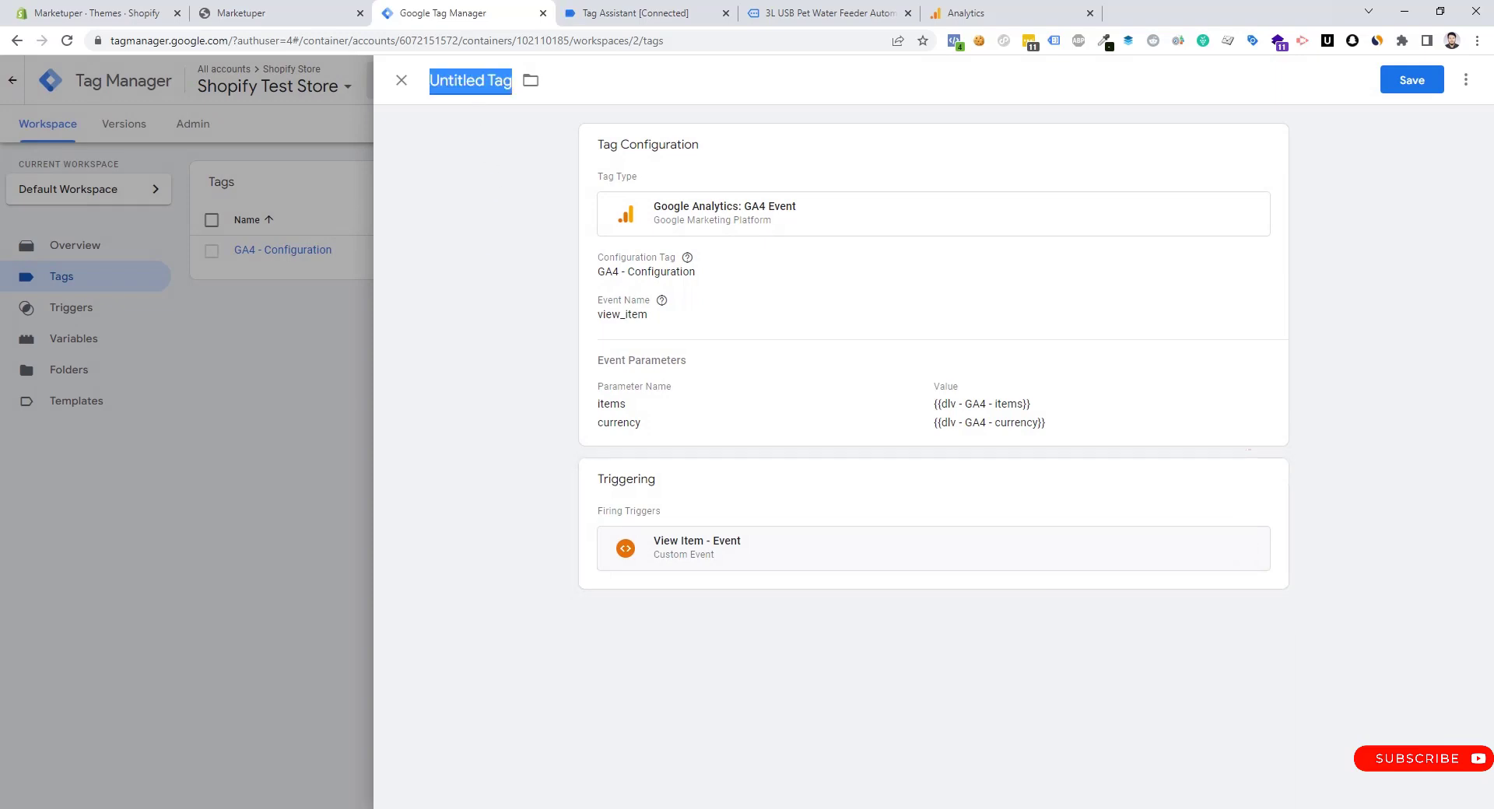
text(GA4 - vir)
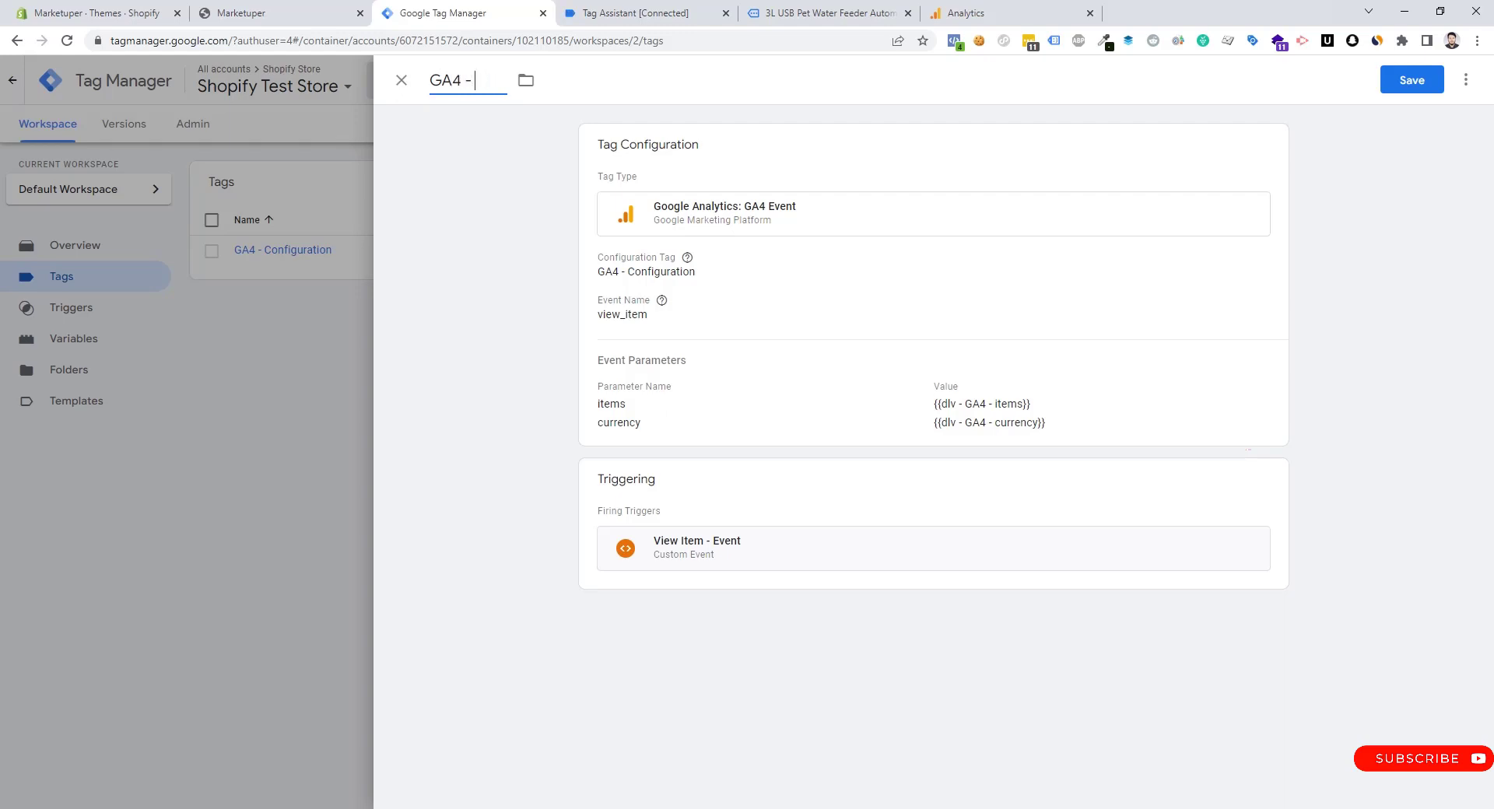
key(BackSpace)
key(BackSpace)
key(BackSpace)
key(BackSpace)
key(BackSpace)
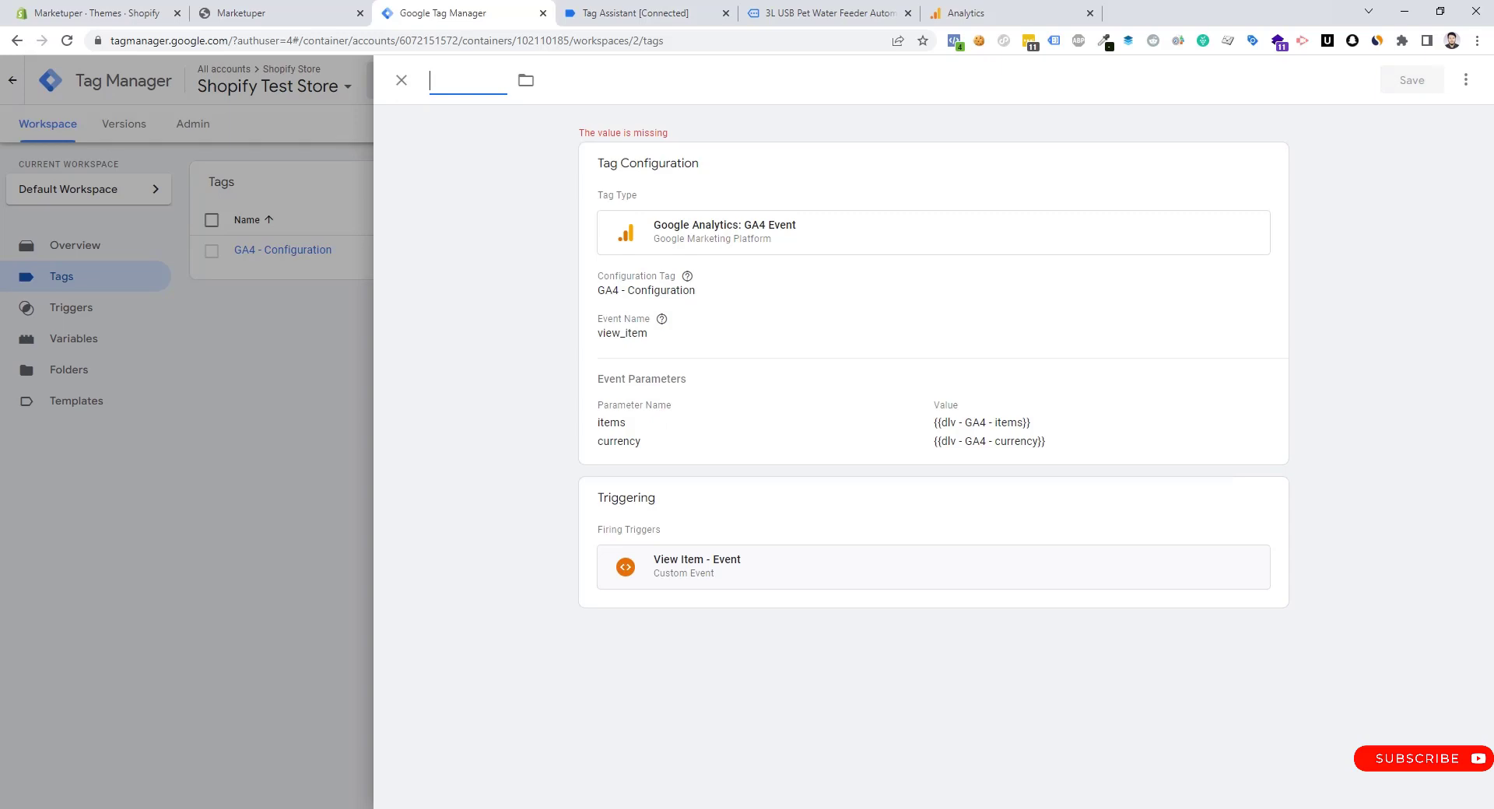
text(GA4 - view items)
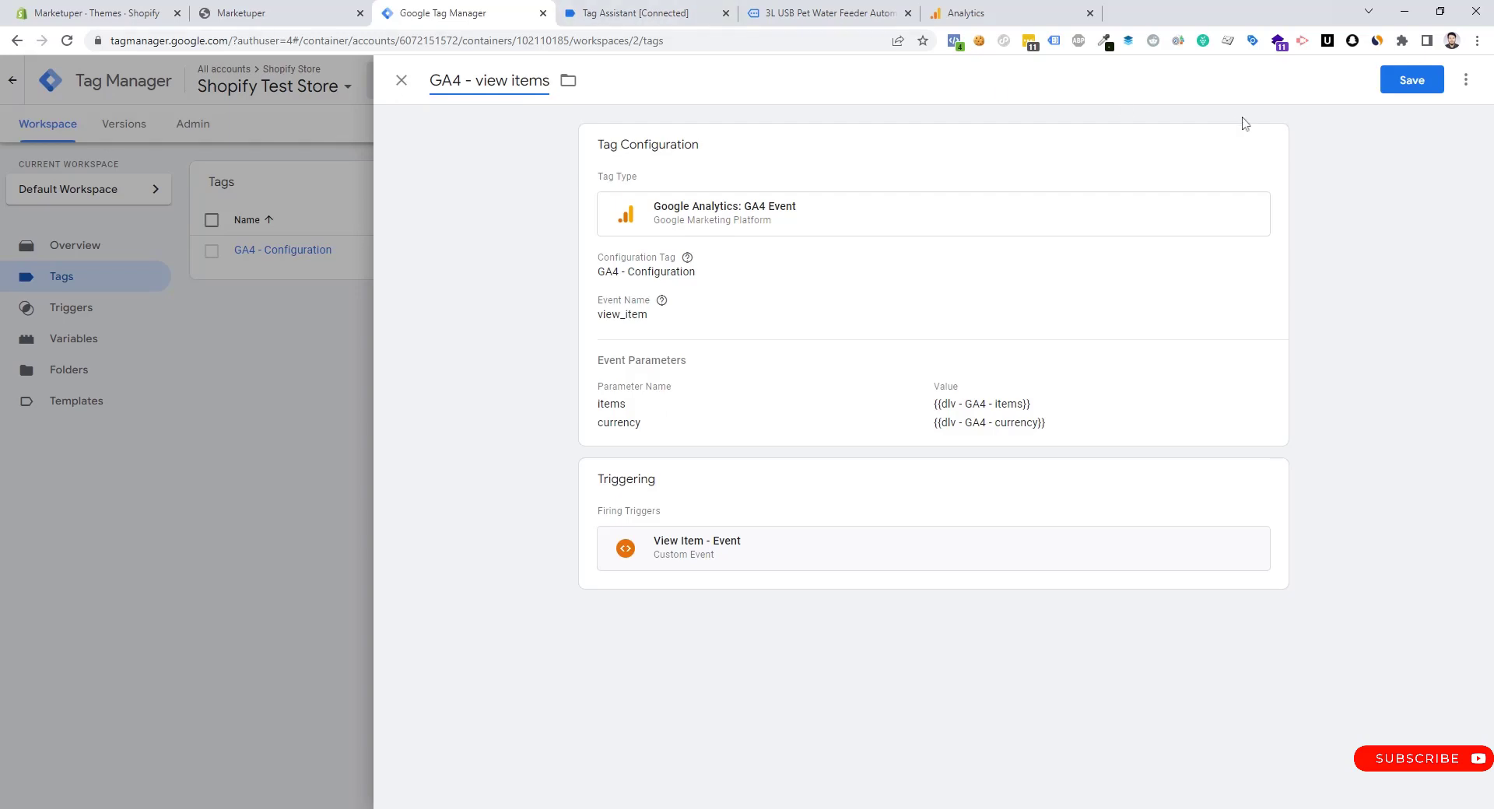
click(1410, 85)
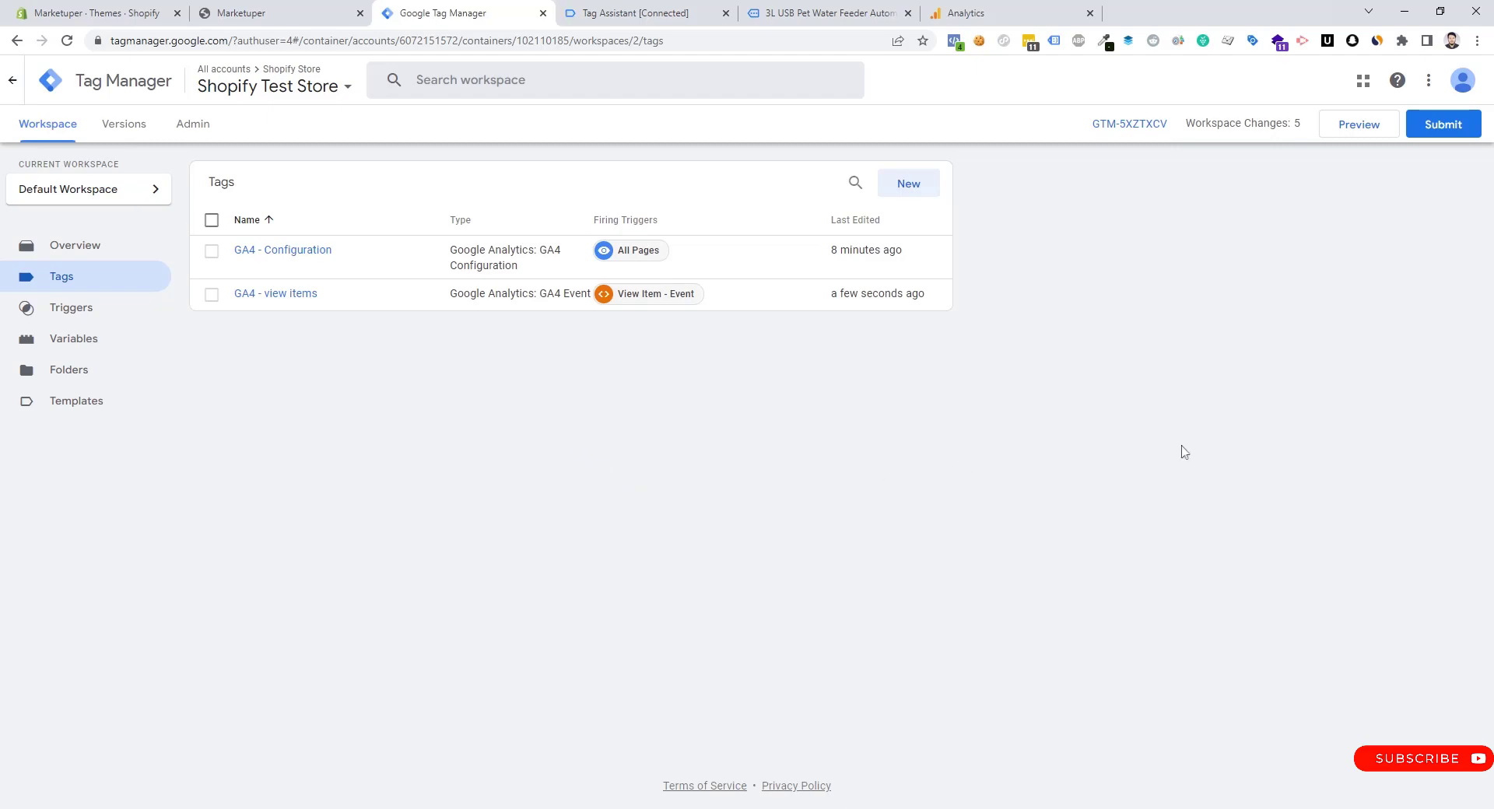
Step: Preview the container with Tag Assistant and open the 3L USB Pet Water Feeder product page in the connected store
click(1357, 134)
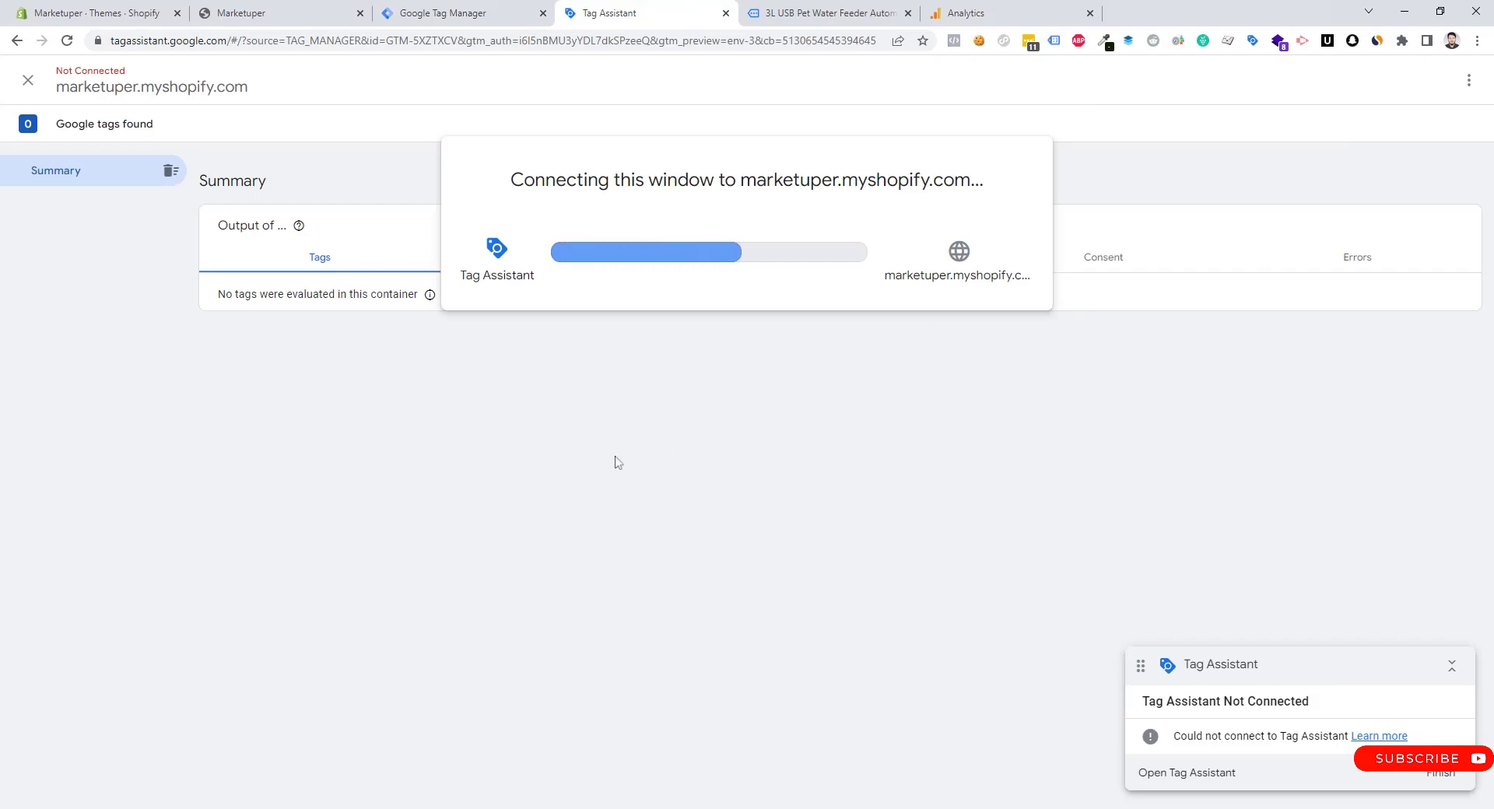
click(743, 351)
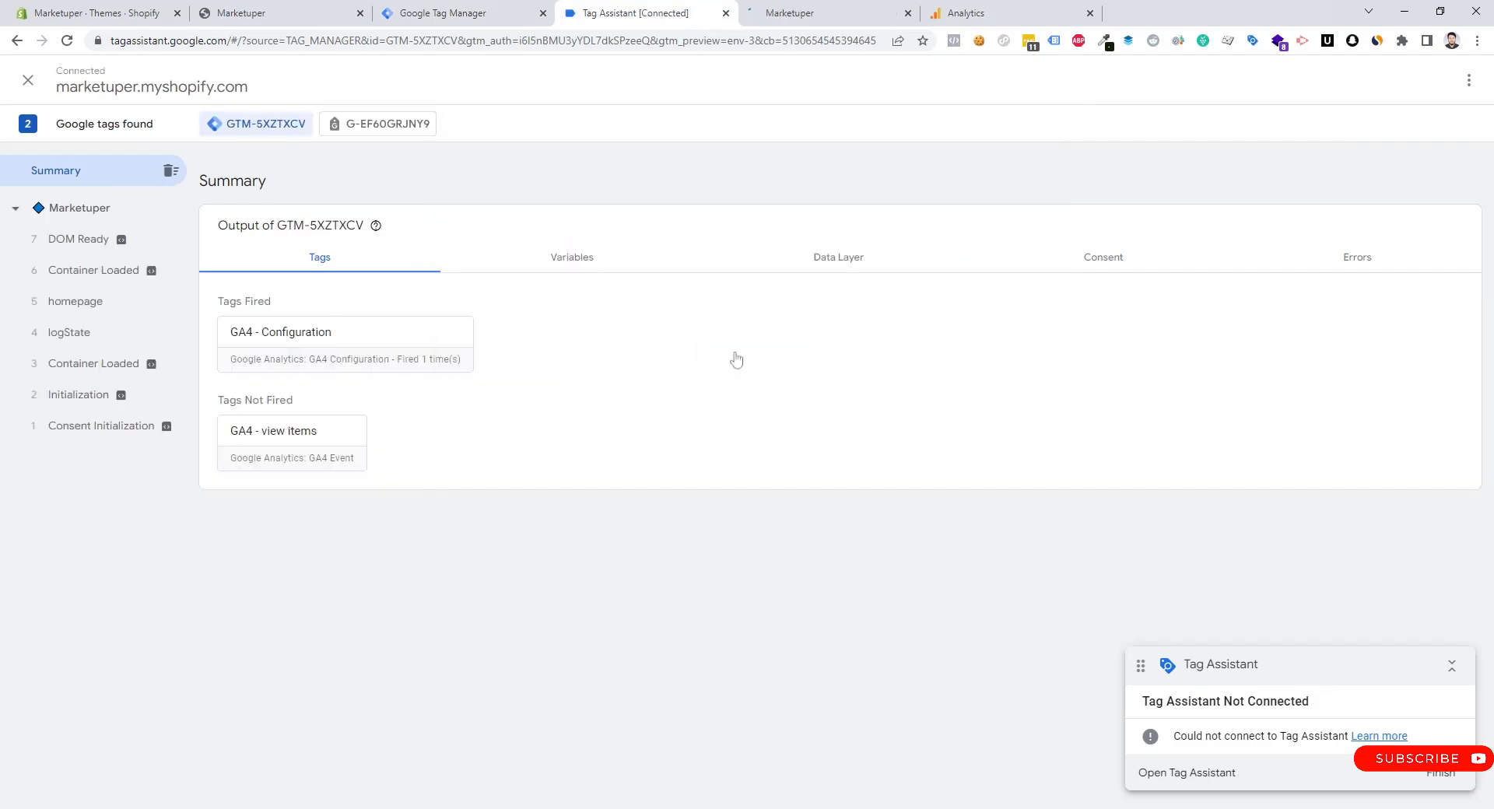
click(809, 6)
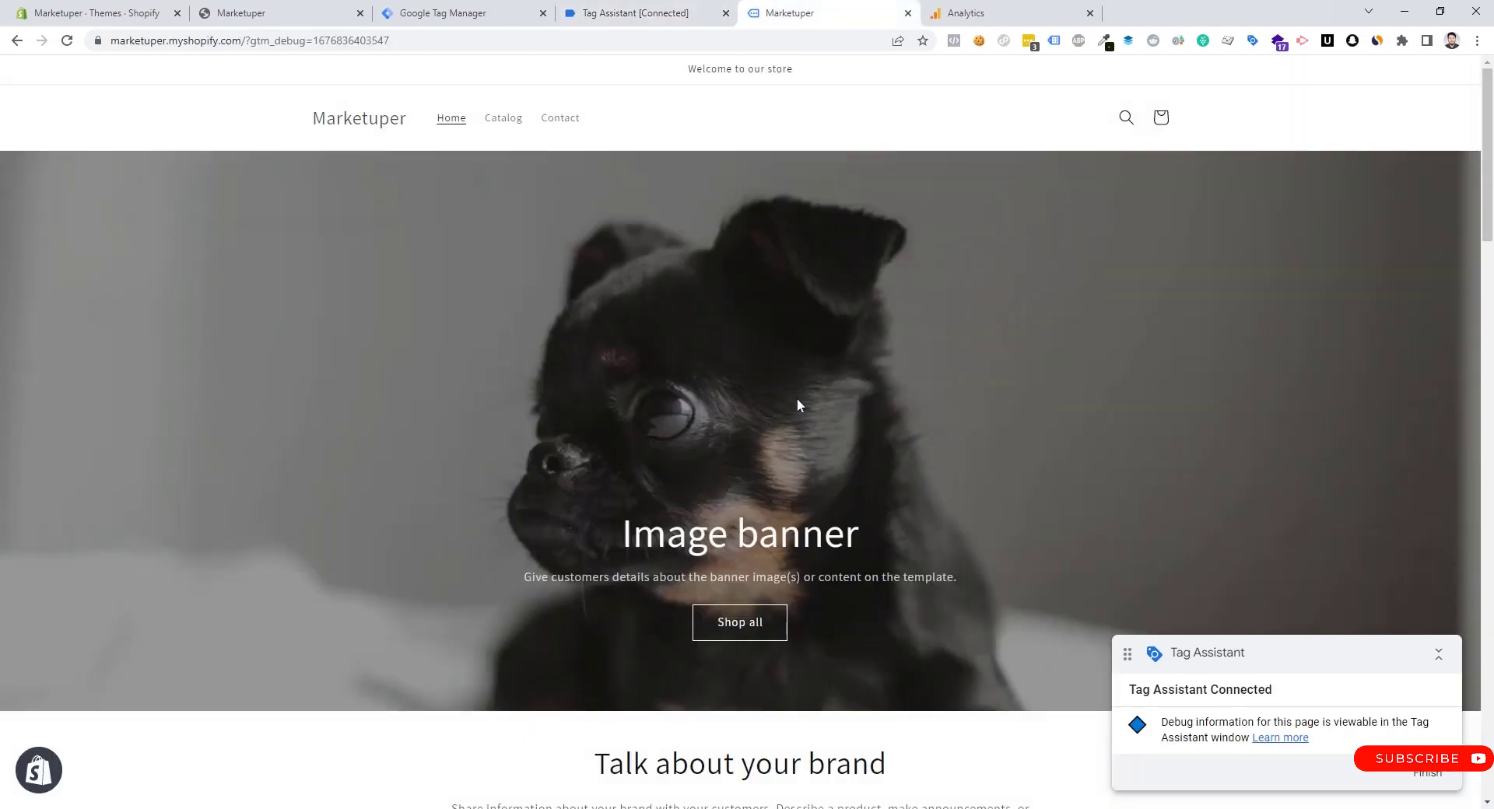
scroll(797, 399, down, 5)
scroll(797, 398, down, 5)
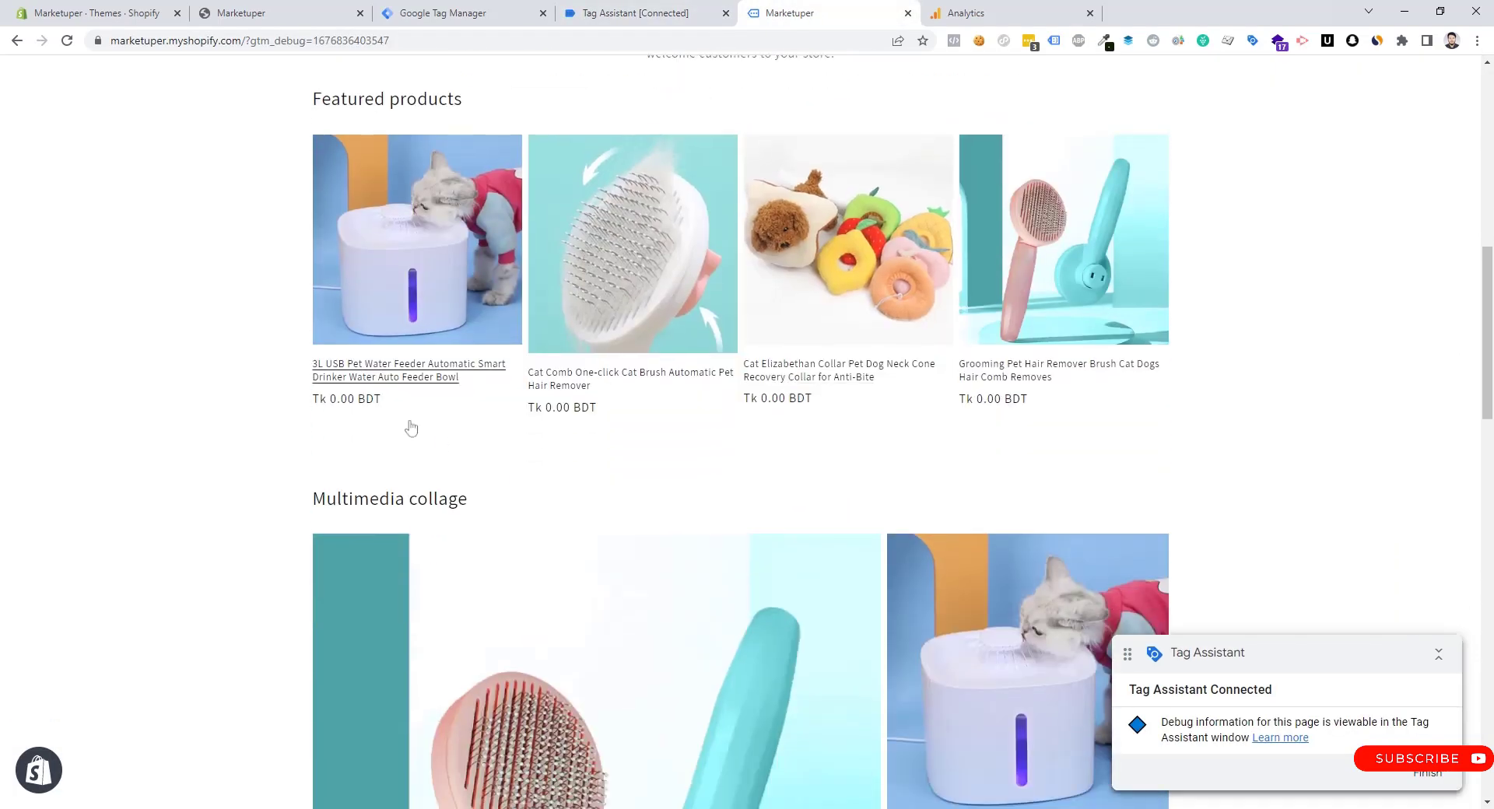
click(410, 378)
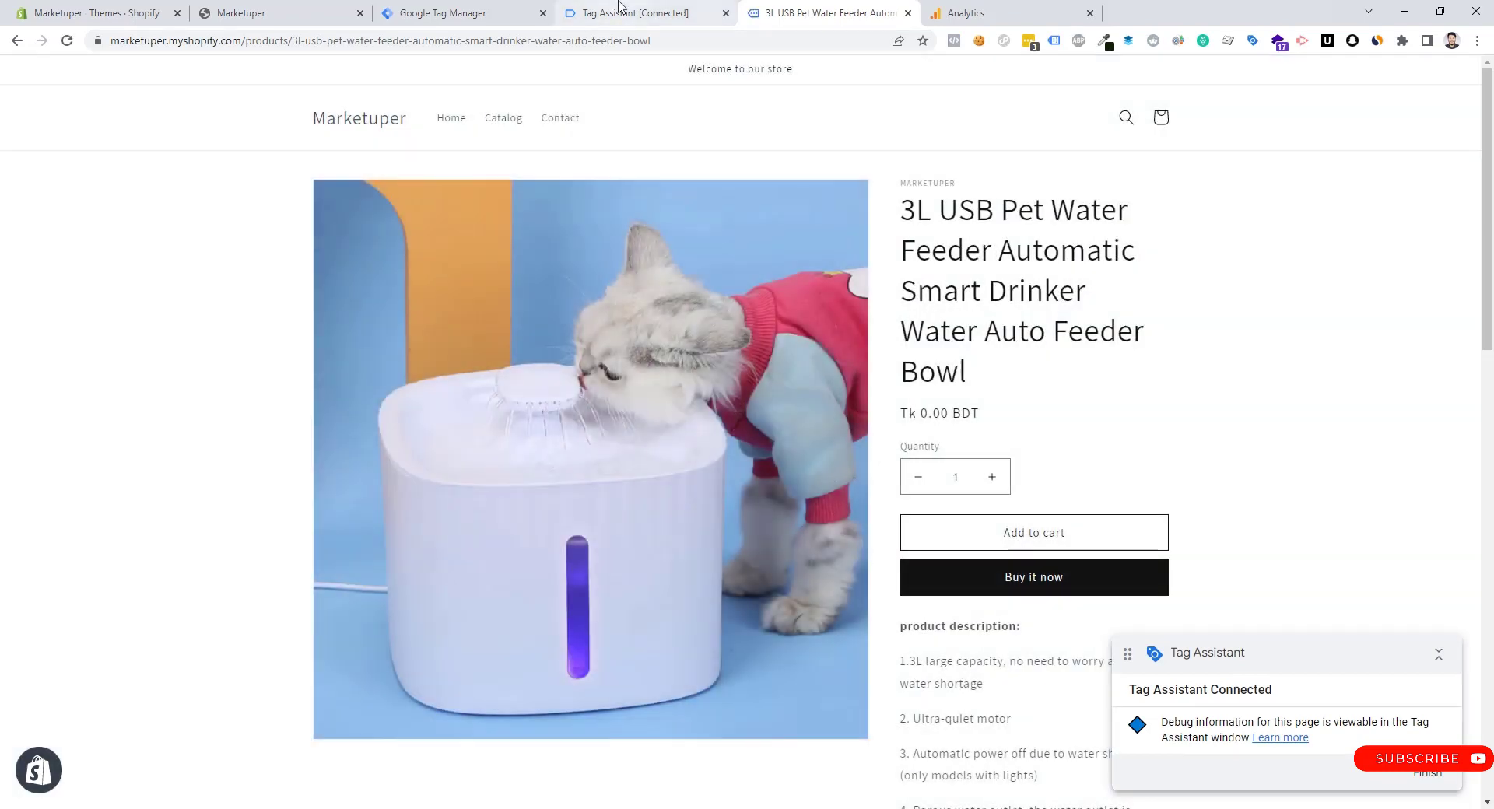
Step: Switch to Tag Assistant and examine the GA4 - view items tag's details under the product page's view_item event
click(620, 8)
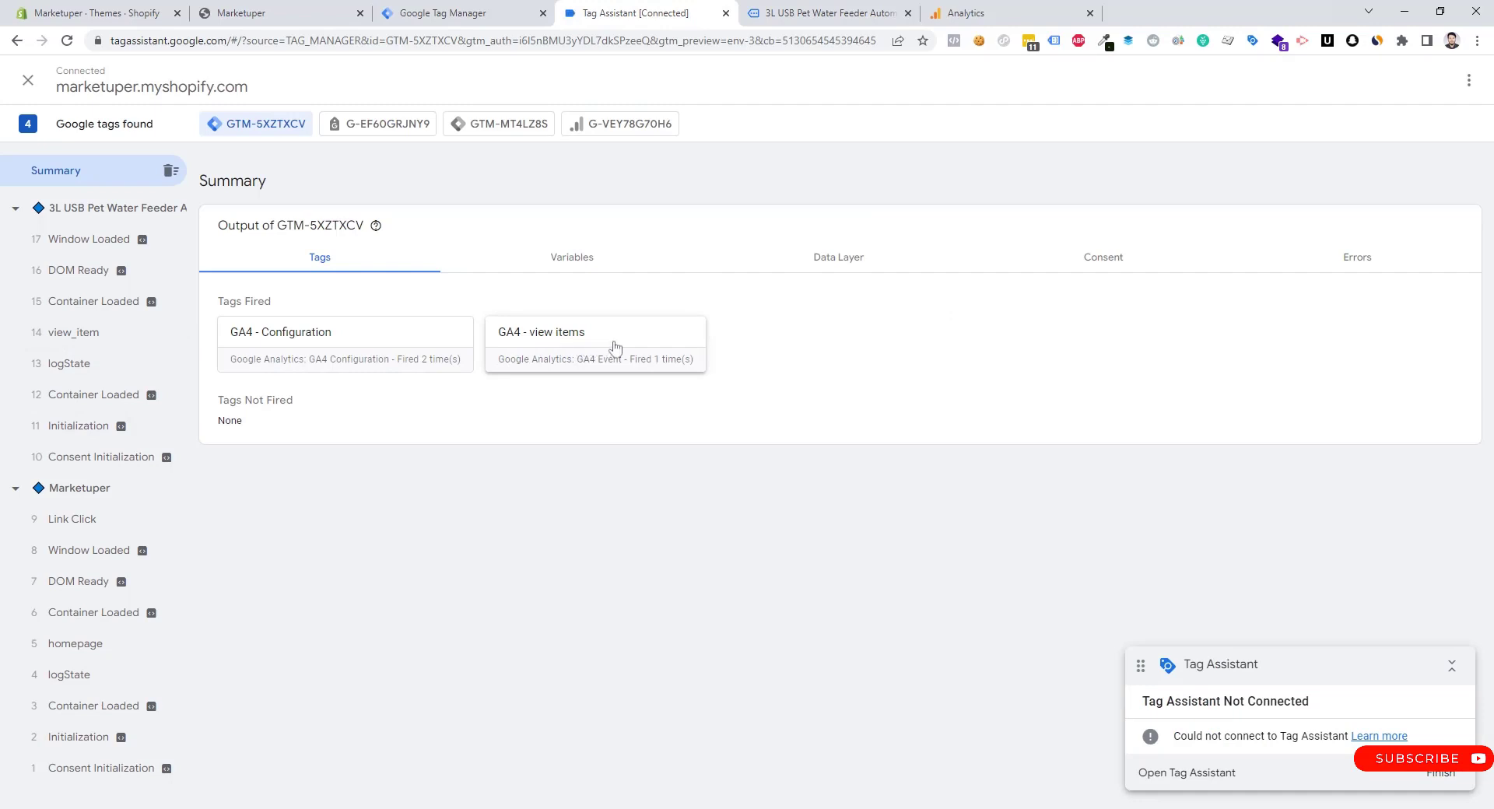
click(78, 339)
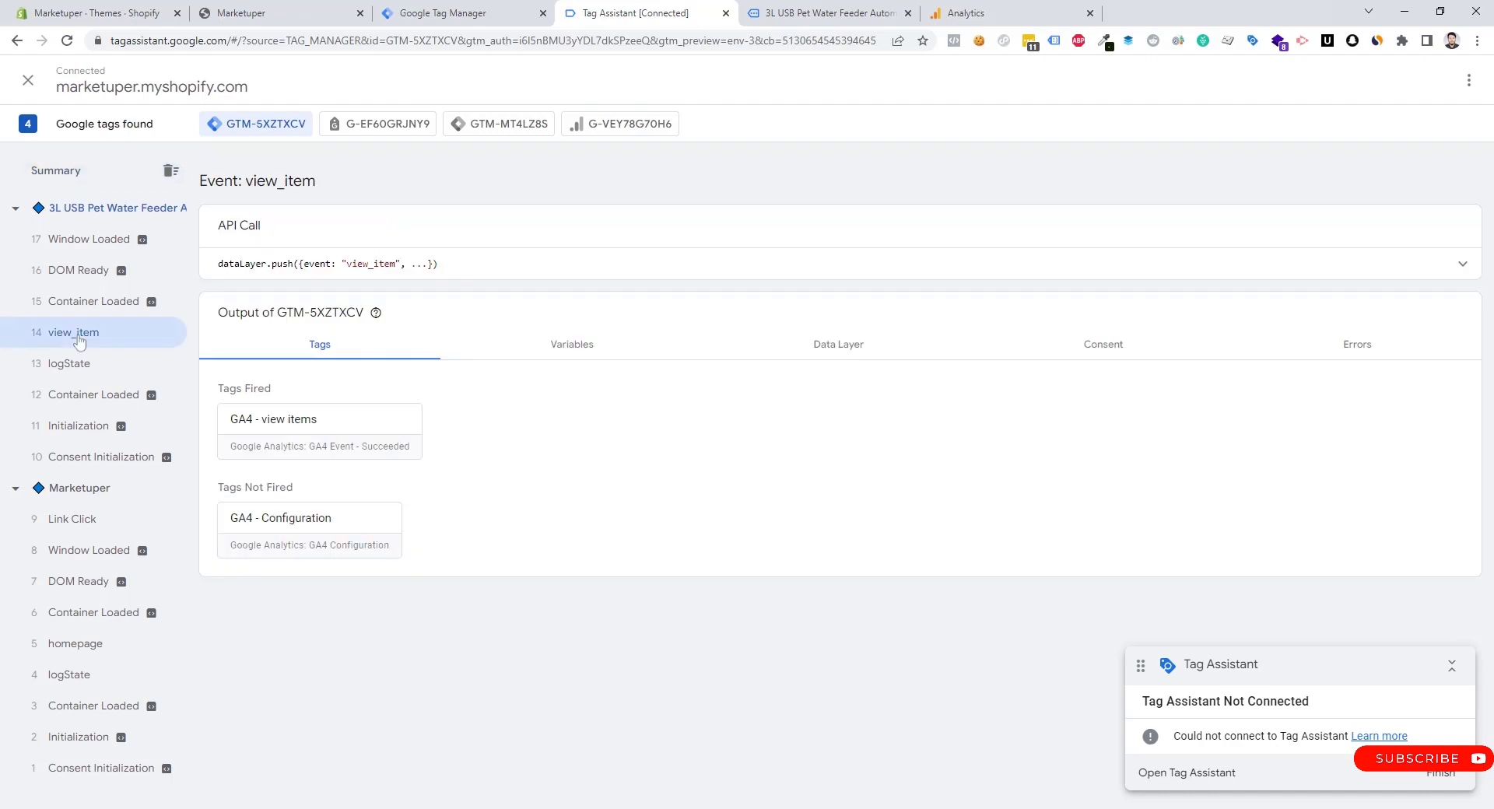
click(298, 429)
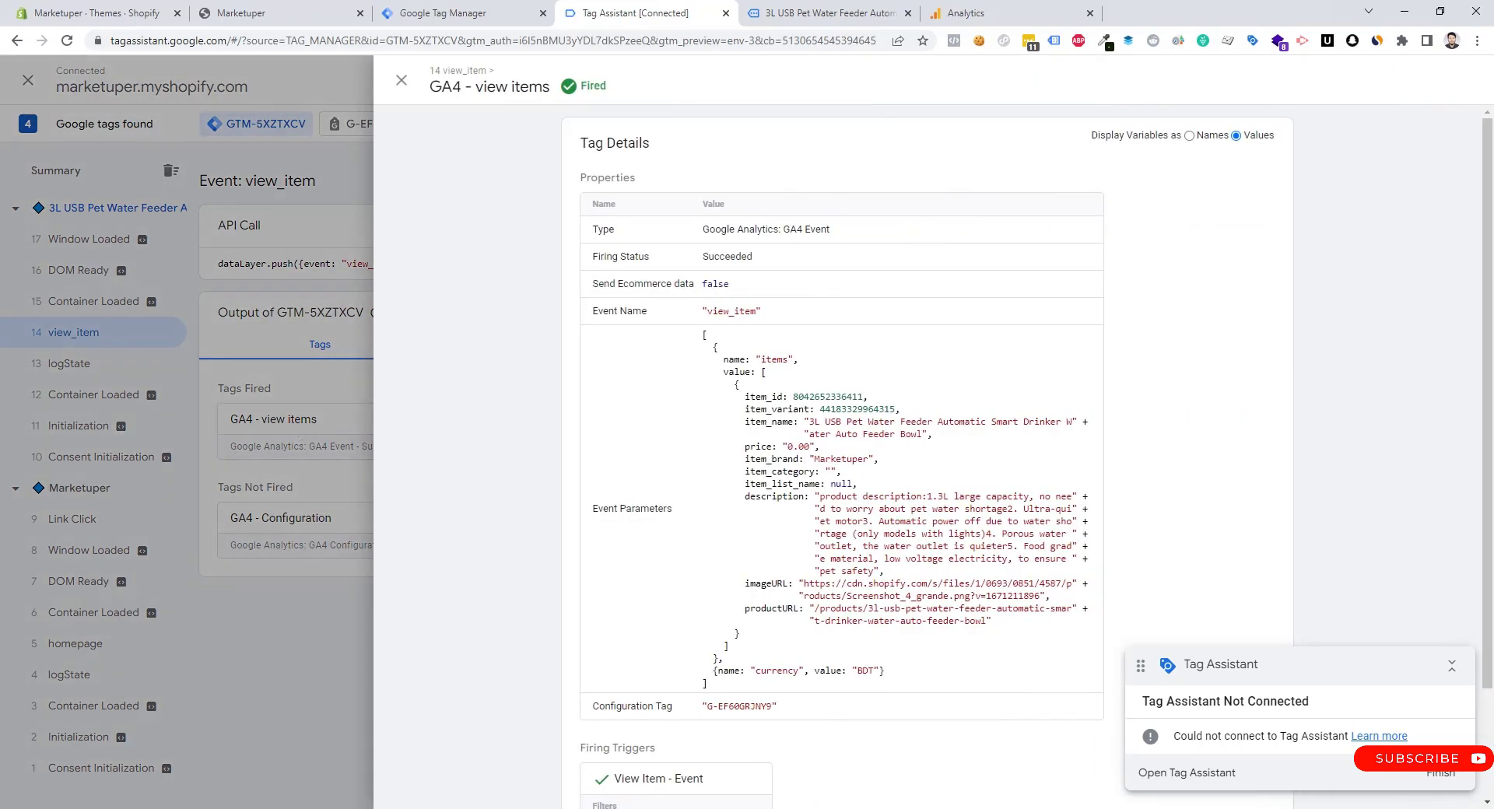